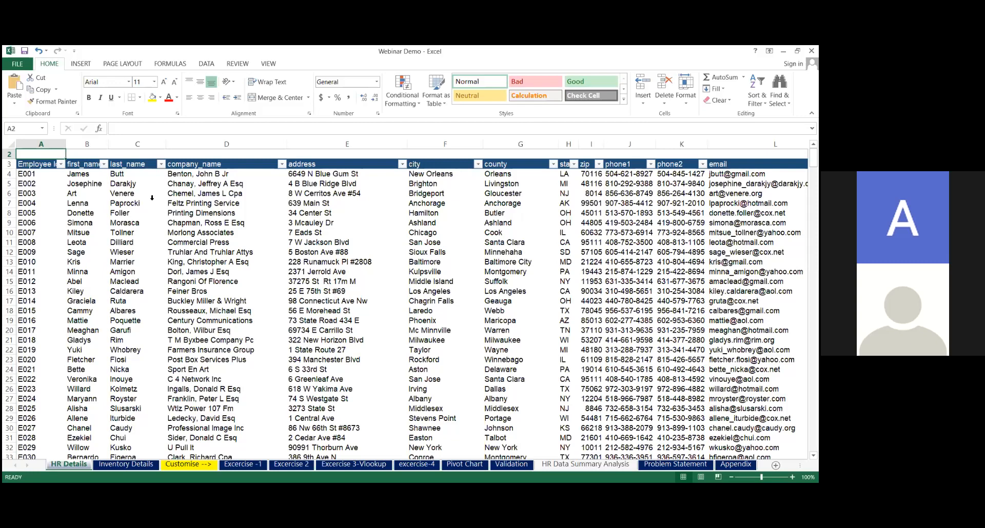
# Examine the column headers of the HR Details employee table, from Employee Id across to web and back
pyautogui.press('Up')
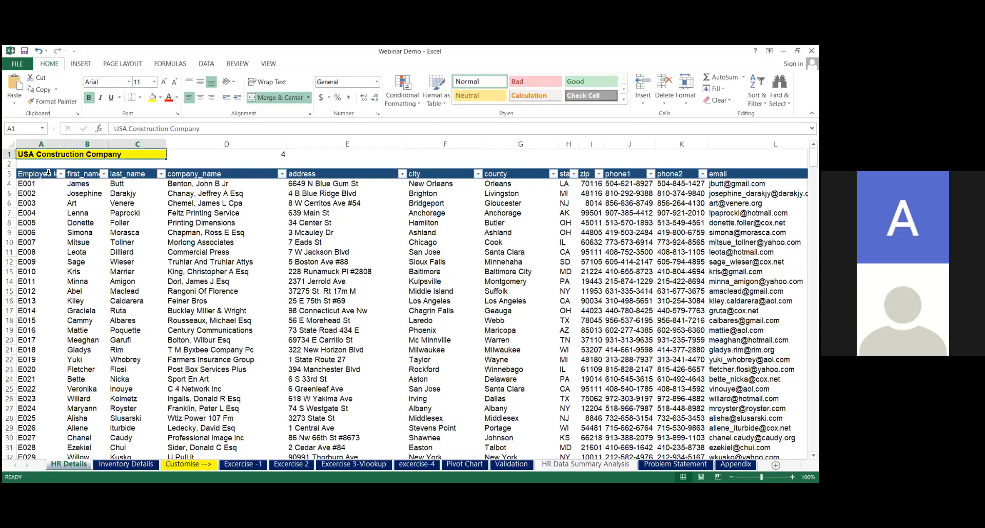
pyautogui.click(49, 173)
pyautogui.press('Right')
pyautogui.press('Right')
pyautogui.press('Right')
pyautogui.press('Right')
pyautogui.press('Right')
pyautogui.press('Right')
pyautogui.press('Right')
pyautogui.press('Right')
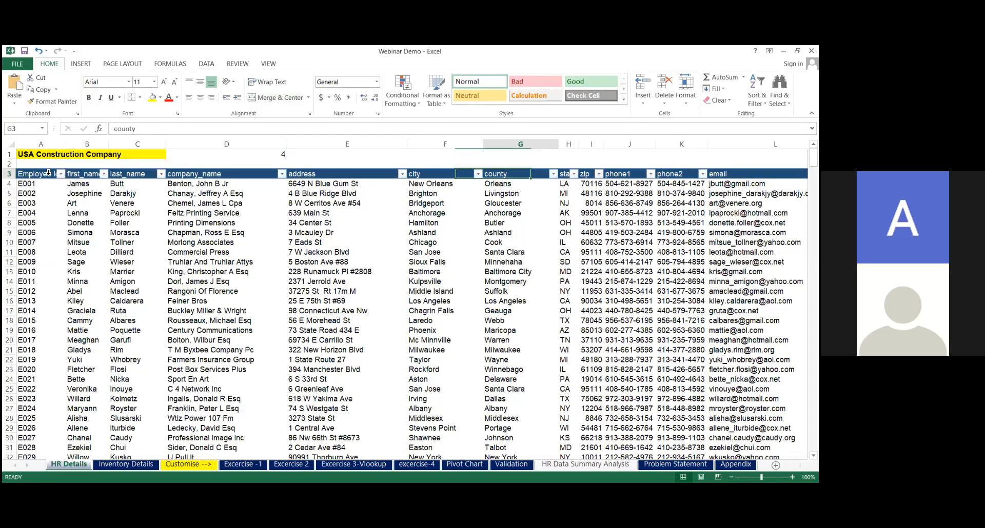
pyautogui.press('Right')
pyautogui.press('Right')
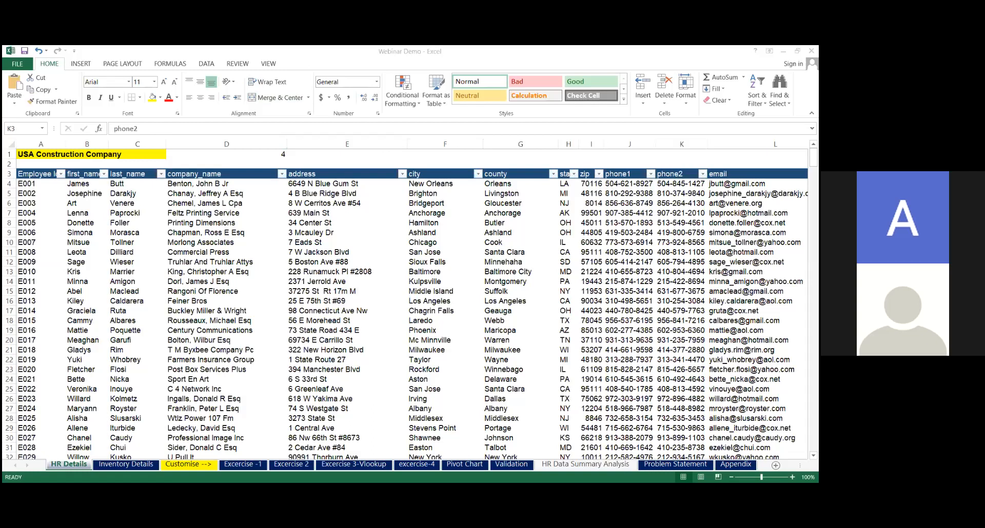
pyautogui.hotkey('alt', 'Tab')
pyautogui.press('Right')
pyautogui.press('Right')
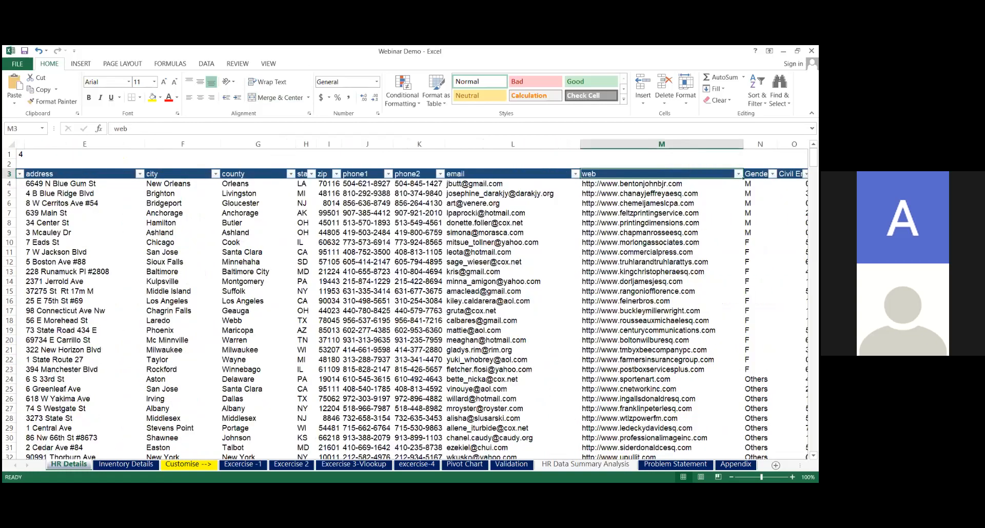
pyautogui.press('Left')
pyautogui.press('Left')
pyautogui.press('Left')
pyautogui.press('Left')
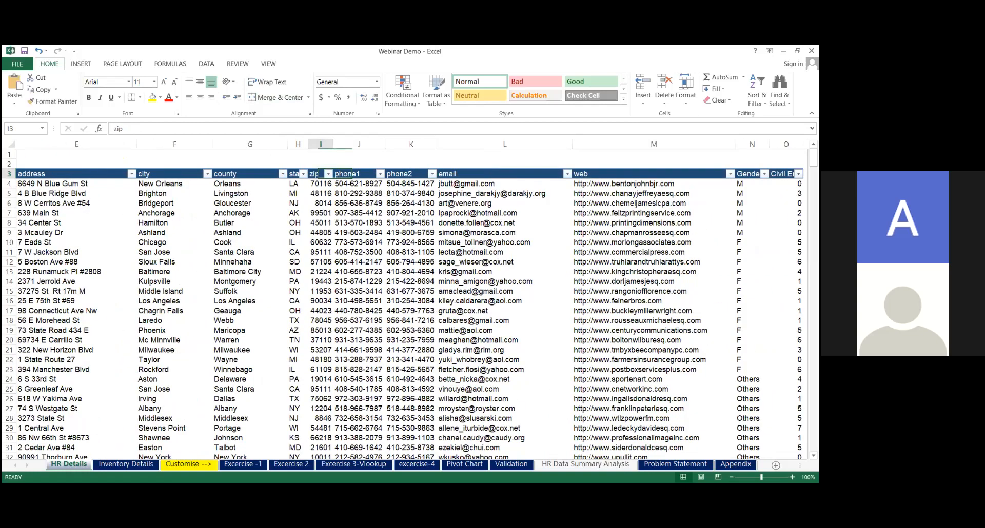
pyautogui.press('Left')
pyautogui.press('Left')
pyautogui.press('Left')
pyautogui.press('Left')
pyautogui.press('Left')
pyautogui.press('Left')
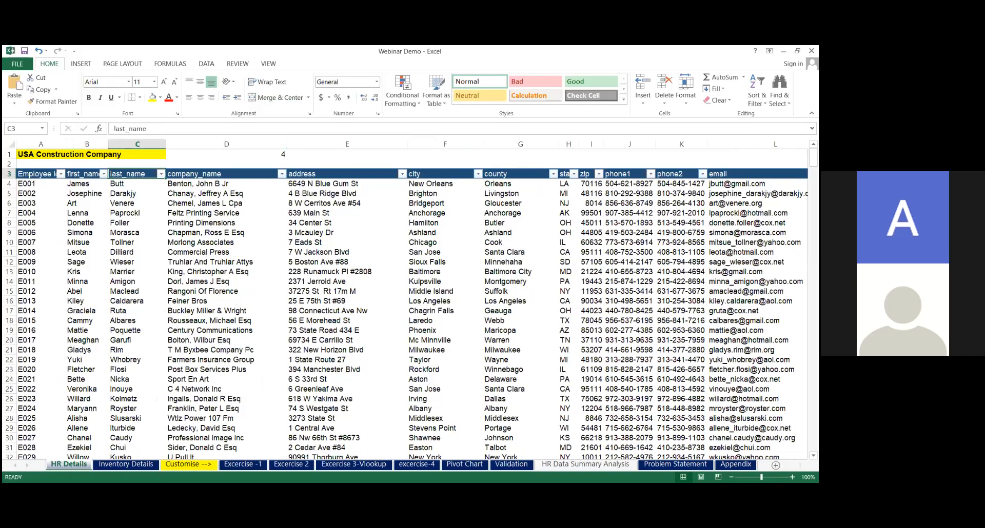
# Examine the remaining HR Details headers through Gender and Civil Eng Exp, returning to Employee Id
pyautogui.press('Right')
pyautogui.press('Right')
pyautogui.press('Right')
pyautogui.press('Right')
pyautogui.press('Right')
pyautogui.press('Right')
pyautogui.press('Right')
pyautogui.press('Right')
pyautogui.press('Right')
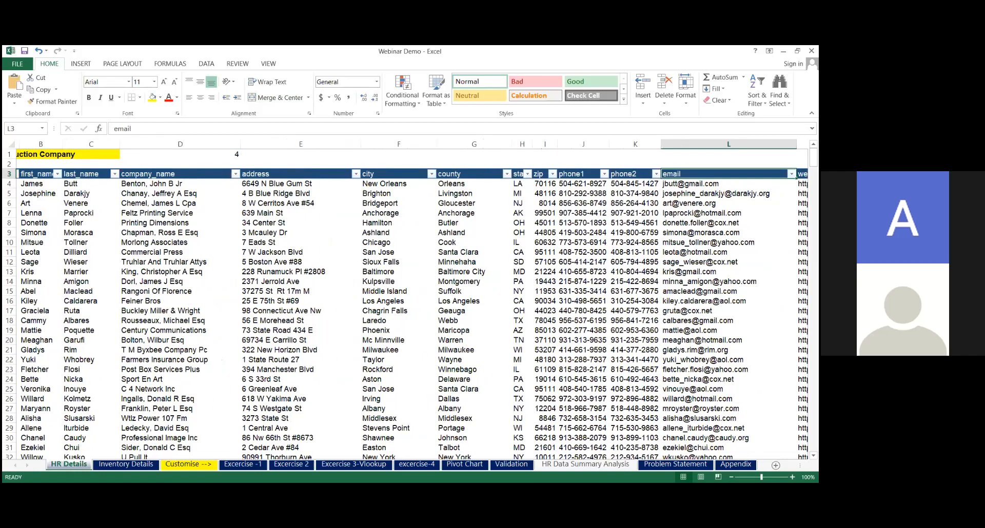
pyautogui.press('Right')
pyautogui.press('Right')
pyautogui.press('Right')
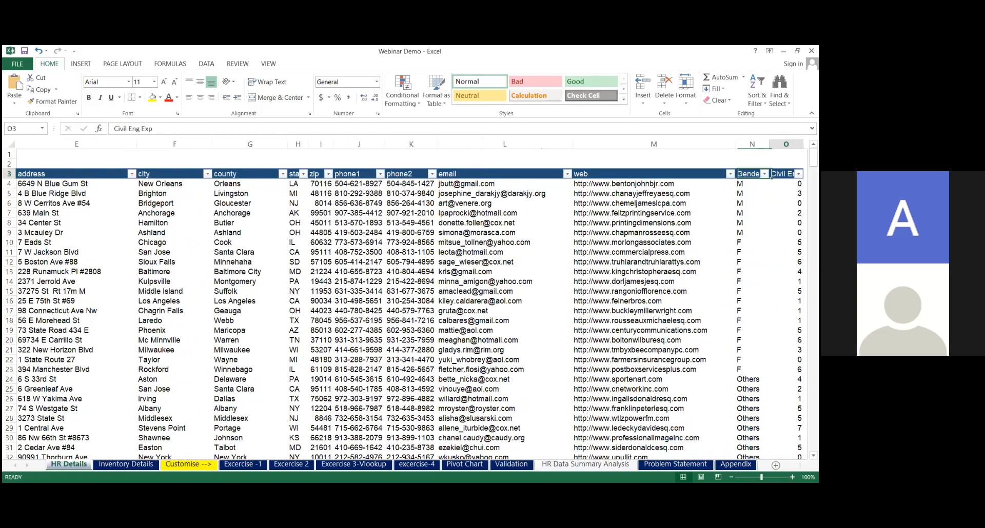
pyautogui.press('Right')
pyautogui.press('Left')
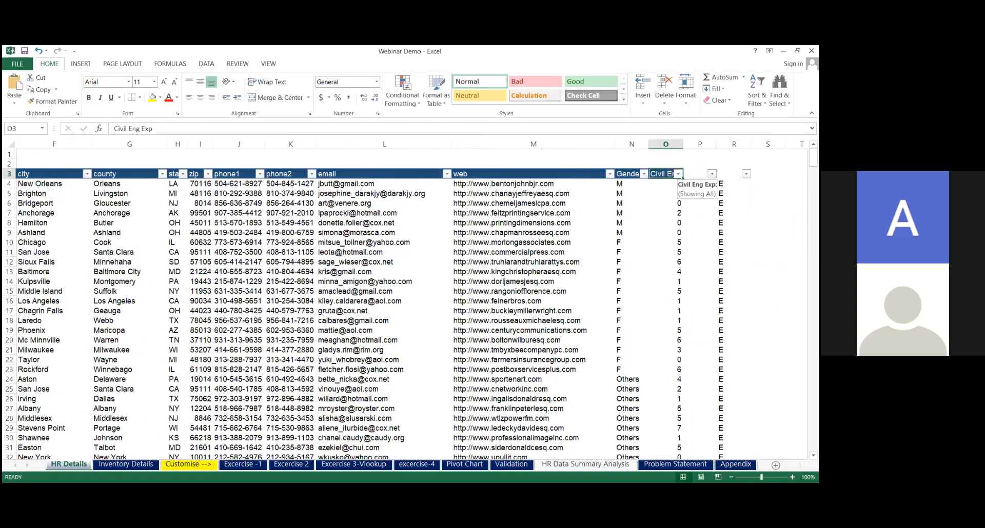
pyautogui.hotkey('ctrl', 'Left')
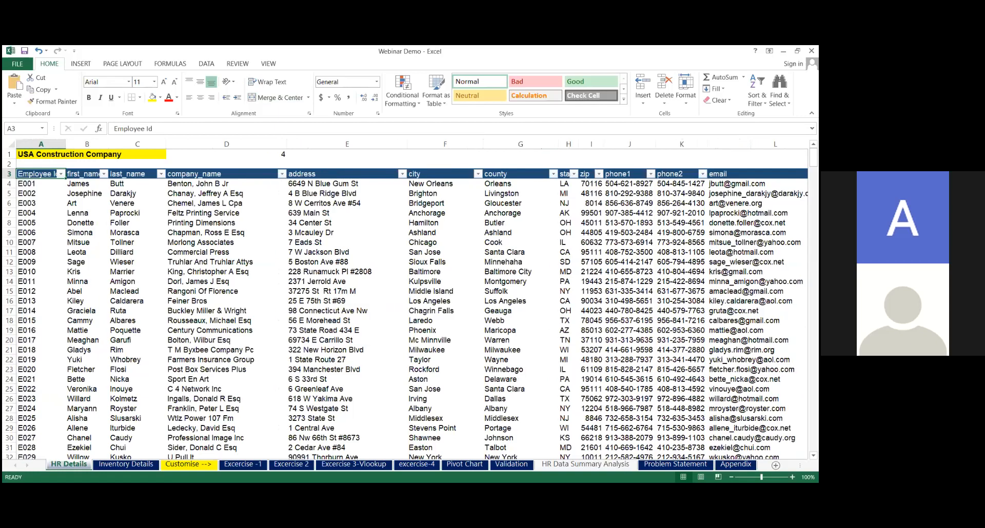
# Review the full HR Details header row once more, past Civil Eng Exp and back to Employee Id
pyautogui.press('Right')
pyautogui.press('Right')
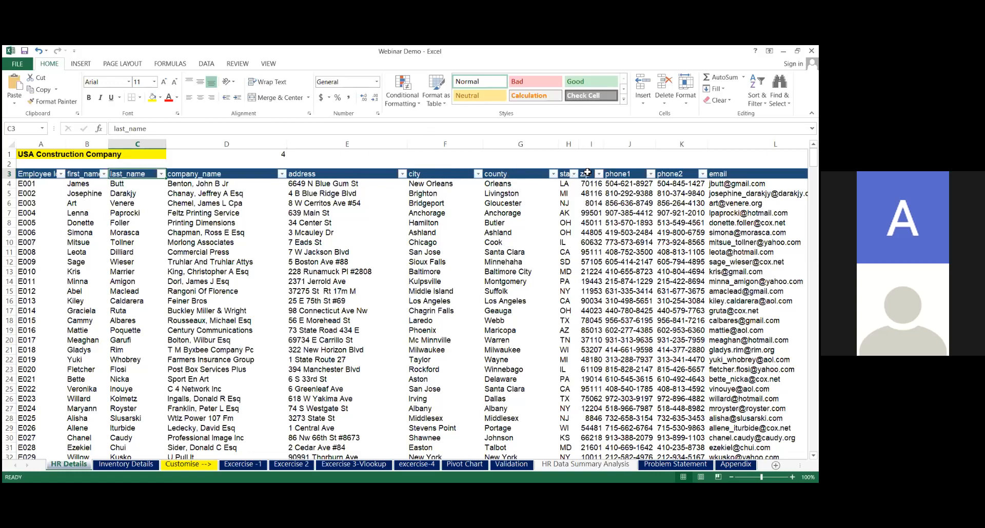
pyautogui.press('Right')
pyautogui.press('Right')
pyautogui.press('Right')
pyautogui.press('Right')
pyautogui.press('Right')
pyautogui.press('Right')
pyautogui.press('Right')
pyautogui.press('Right')
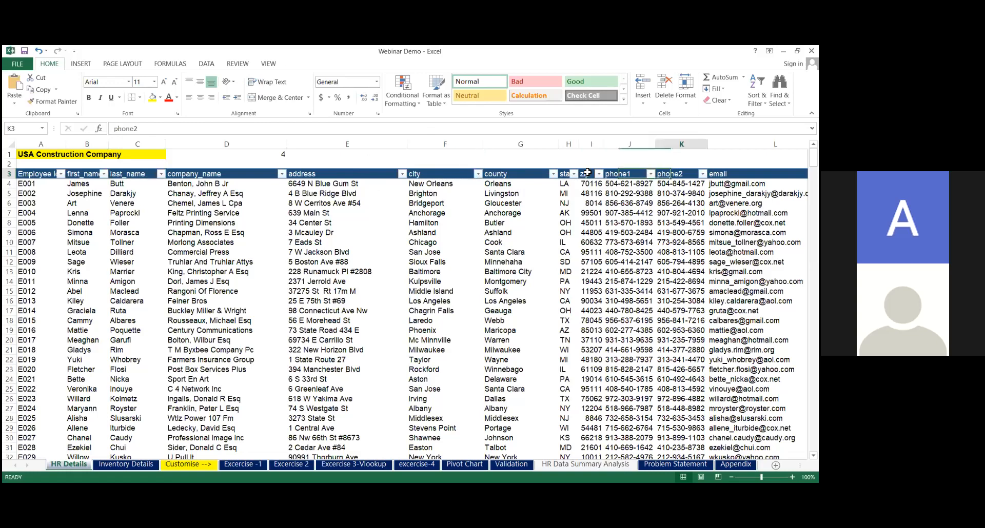
pyautogui.press('Right')
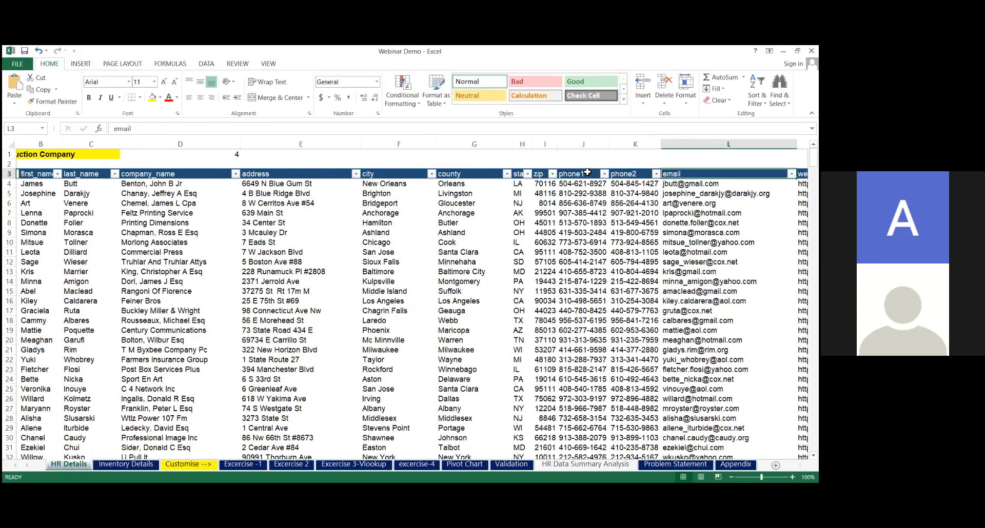
pyautogui.press('Right')
pyautogui.press('Right')
pyautogui.press('Right')
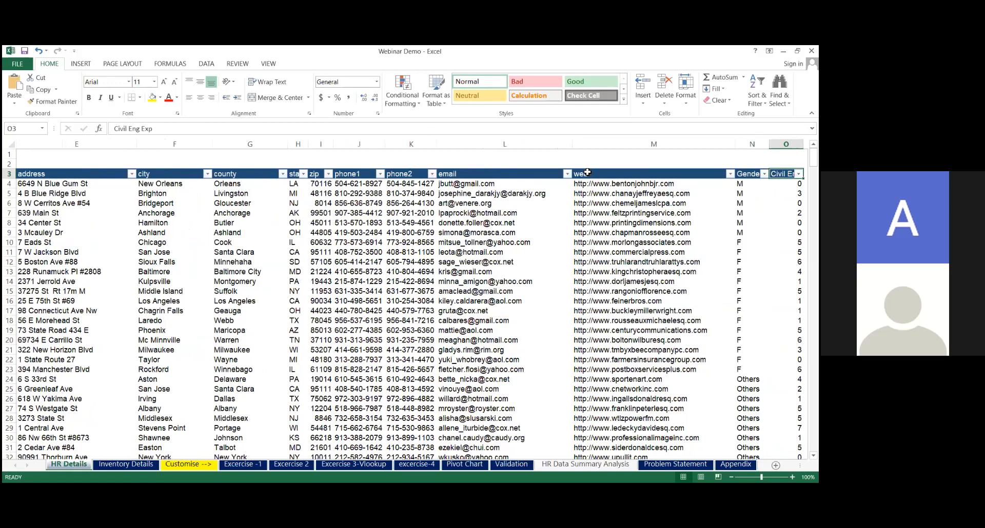
pyautogui.press('Right')
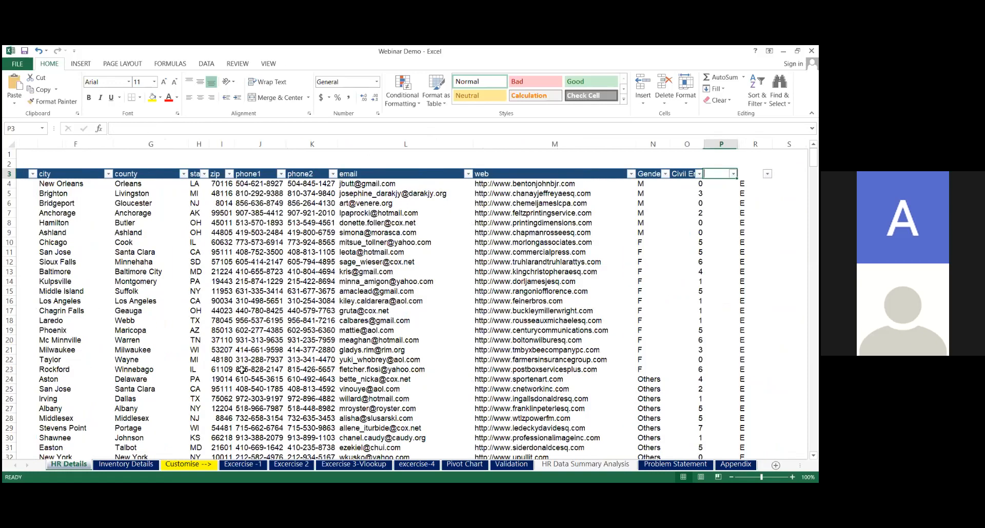
pyautogui.press('Left')
pyautogui.press('Left')
pyautogui.press('Left')
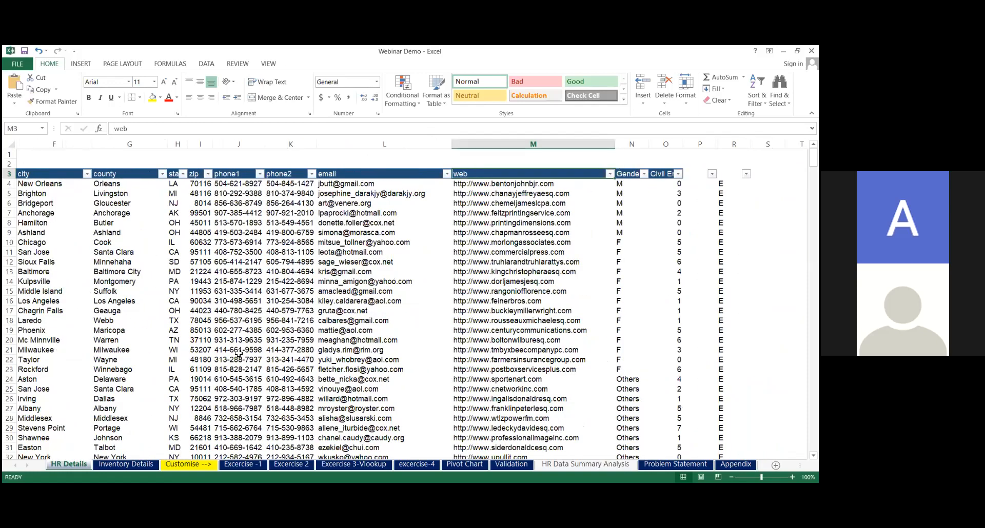
pyautogui.press('Left')
pyautogui.press('Left')
pyautogui.press('Left')
pyautogui.press('Left')
pyautogui.press('Left')
pyautogui.press('Left')
pyautogui.press('Left')
pyautogui.press('Left')
pyautogui.press('Left')
pyautogui.press('Left')
pyautogui.press('Left')
pyautogui.press('Left')
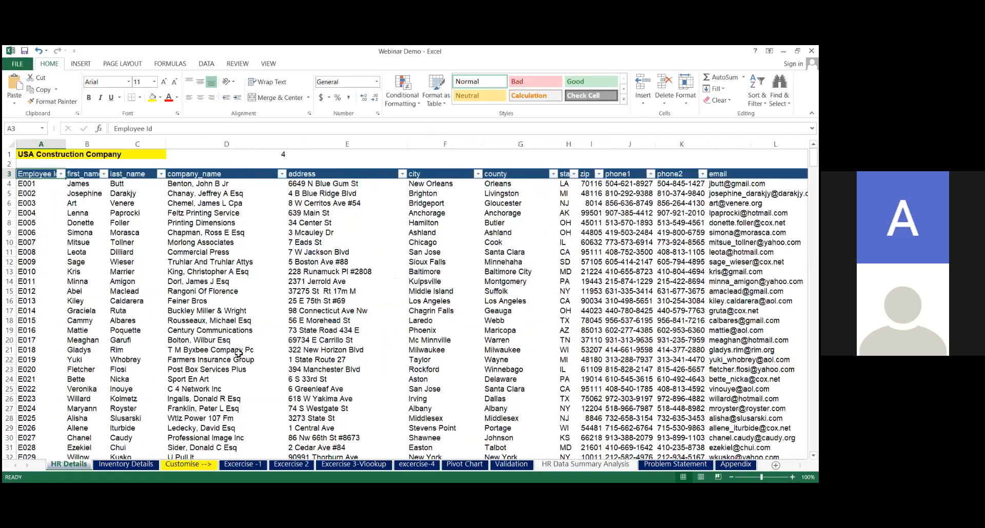
# Check how far the Employee Id records run on HR Details, using the column's last row and its filter list
pyautogui.click(40, 235)
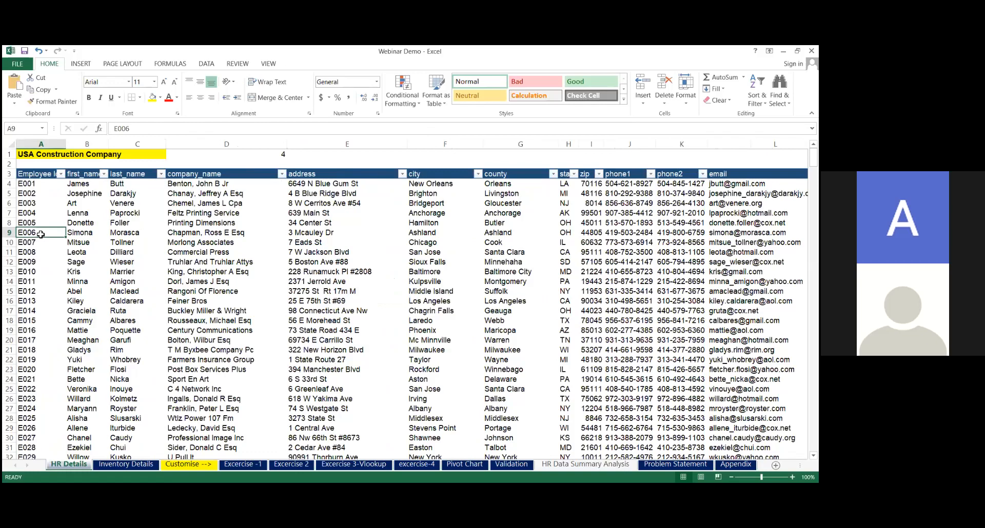
pyautogui.hotkey('ctrl', 'Down')
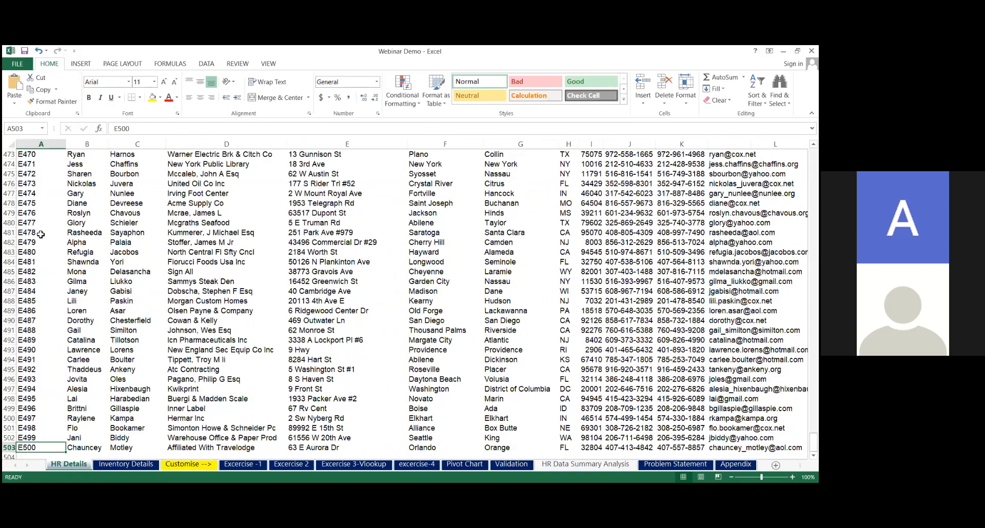
pyautogui.hotkey('ctrl', 'Up')
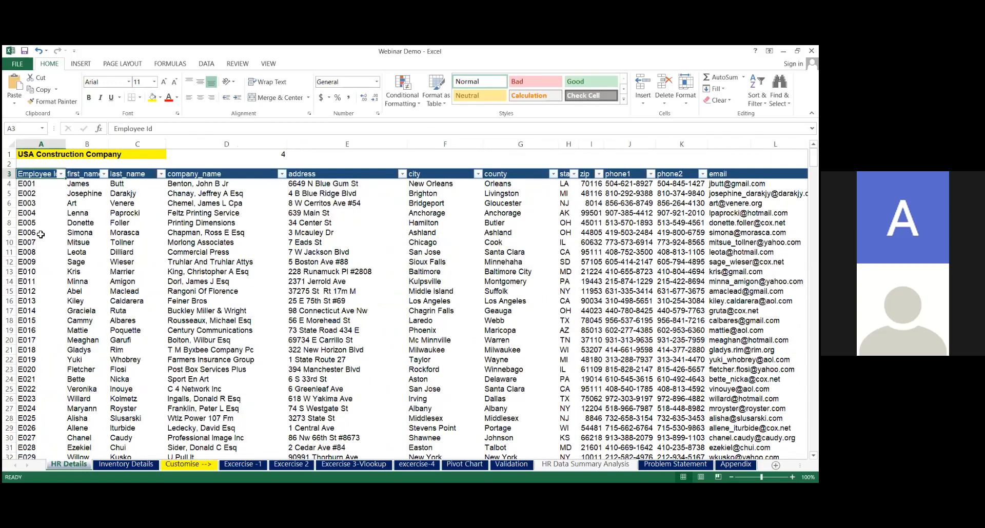
pyautogui.press('Up')
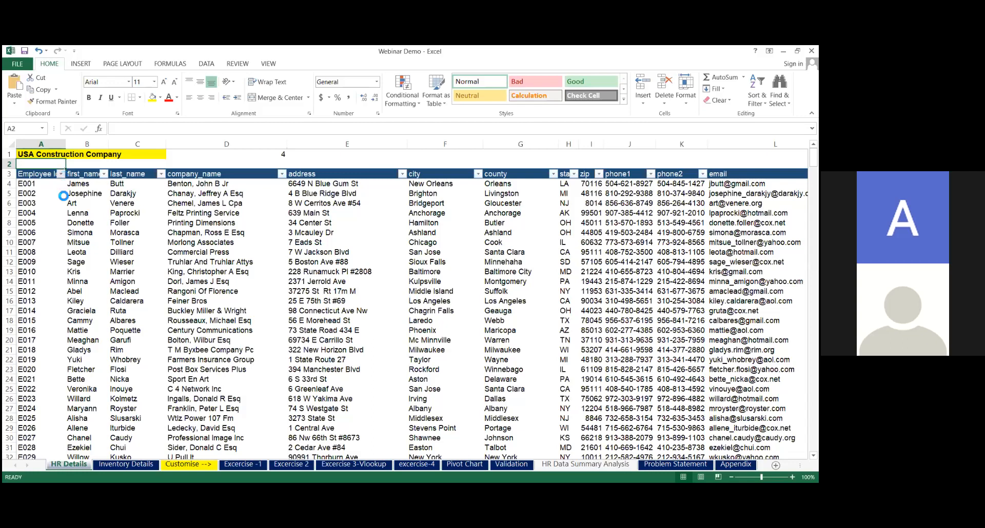
pyautogui.moveTo(135, 287); pyautogui.dragTo(135, 332)
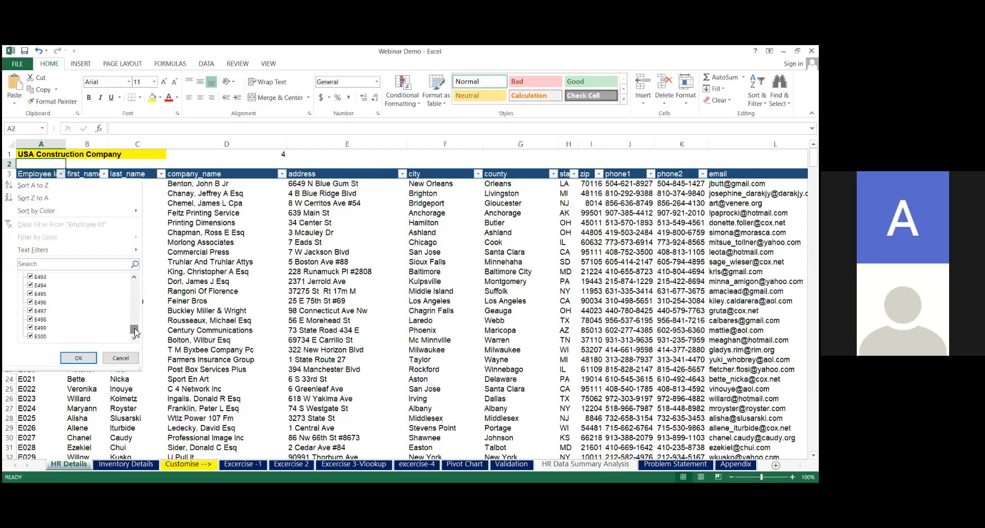
pyautogui.click(238, 294)
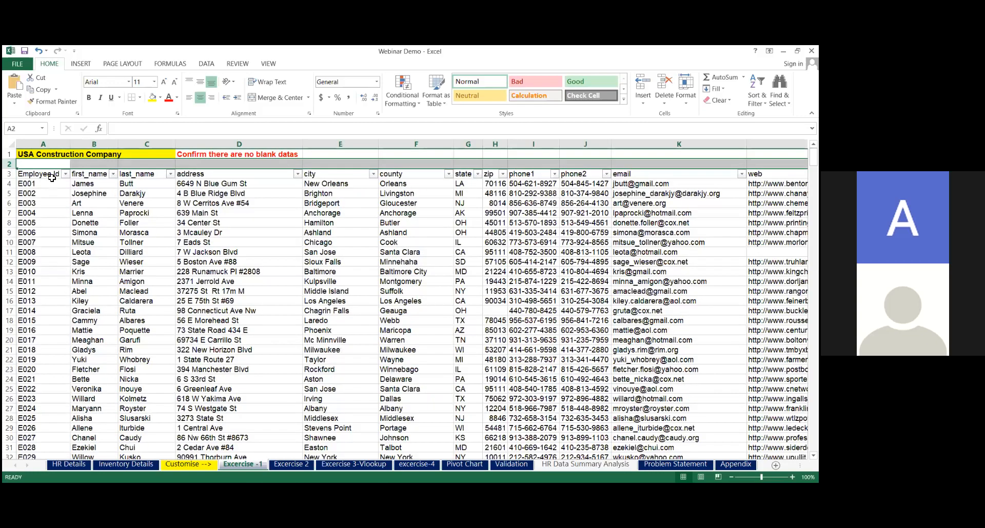
# On the Excercise -1 sheet, examine how far the employee table extends down its rows and across to the web column
pyautogui.click(52, 176)
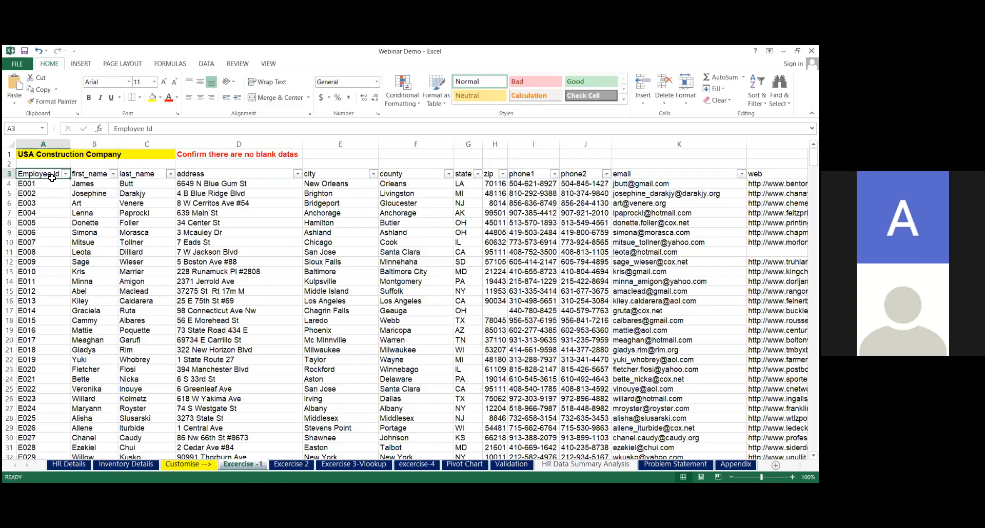
pyautogui.hotkey('ctrl', 'Down')
pyautogui.hotkey('ctrl', 'Home')
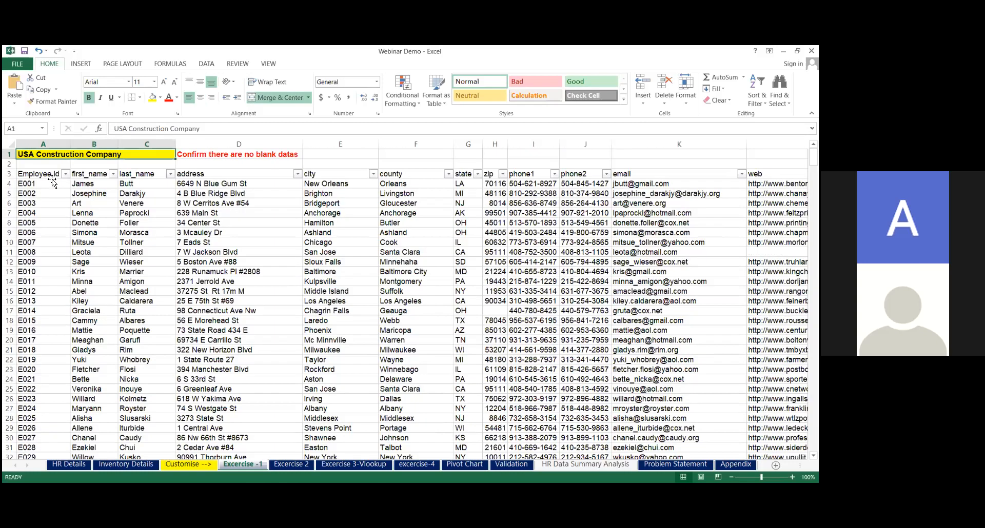
pyautogui.click(53, 180)
pyautogui.press('Up')
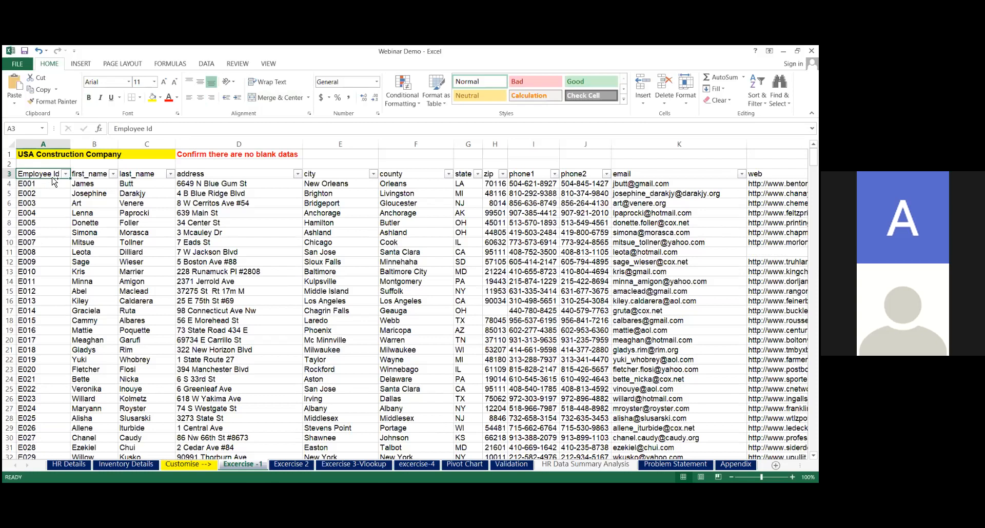
pyautogui.hotkey('ctrl', 'Right')
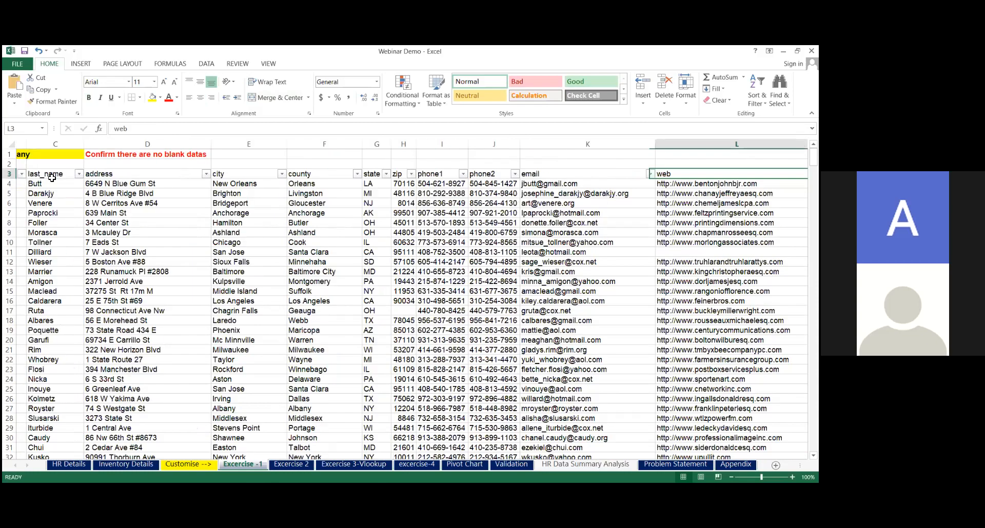
pyautogui.press('Right')
pyautogui.press('Left')
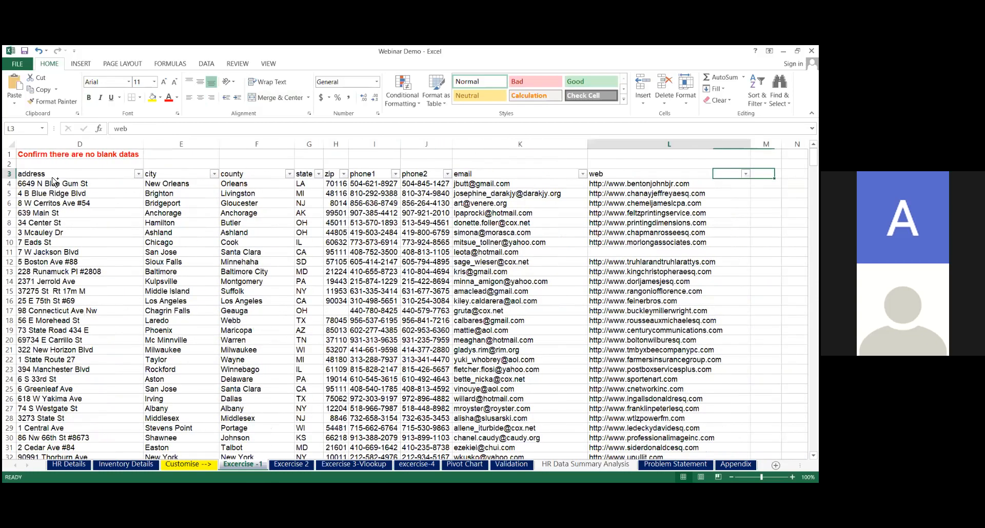
pyautogui.hotkey('ctrl', 'Left')
# Start a COUNTBLANK formula in cell A2, above the Employee Id header
pyautogui.press('Up')
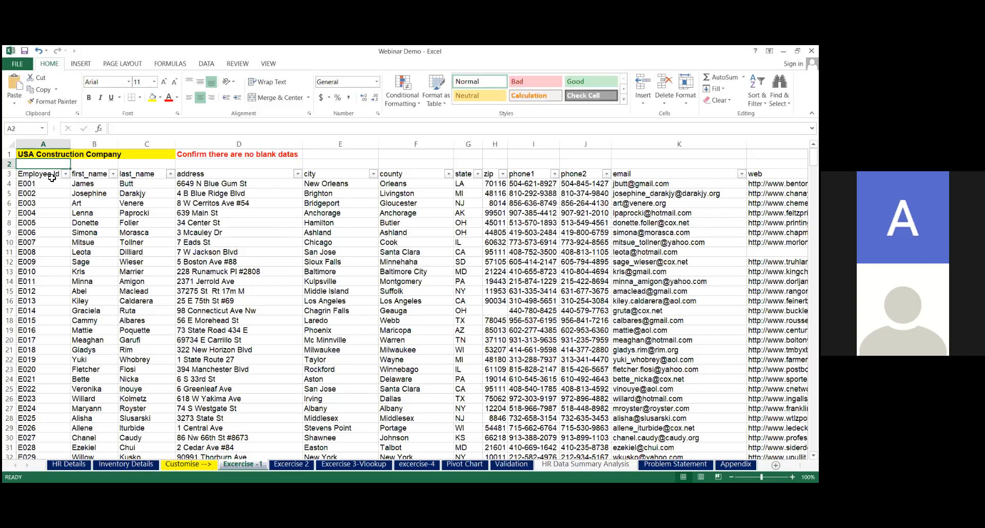
pyautogui.write('=')
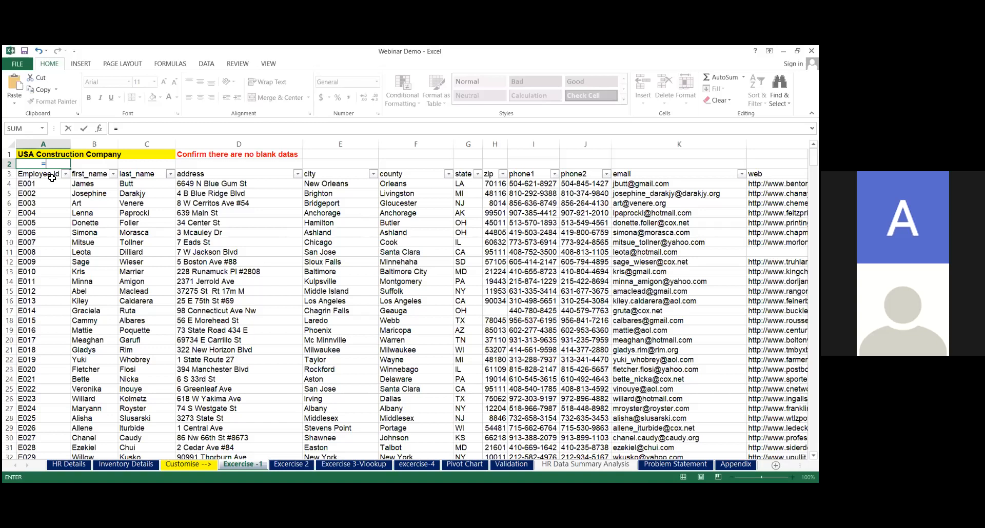
pyautogui.write('count')
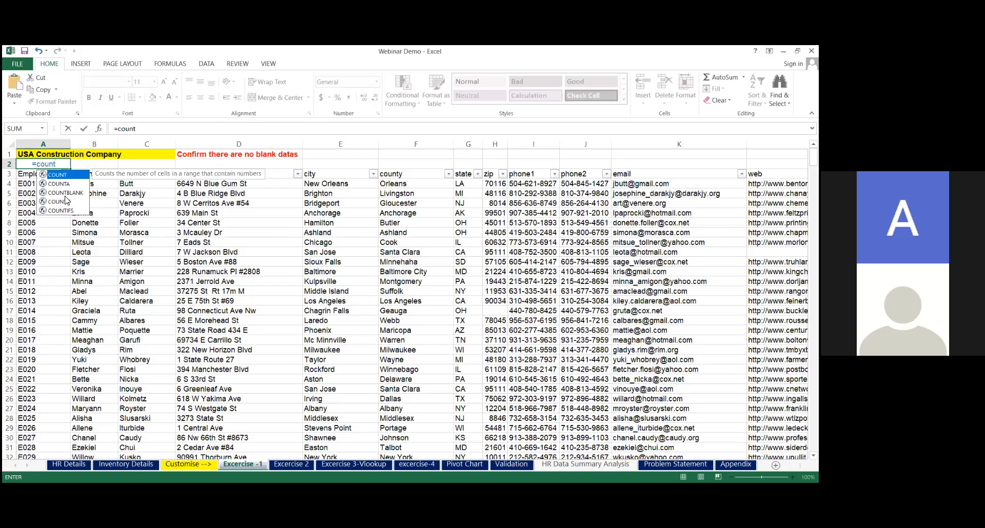
pyautogui.click(65, 195)
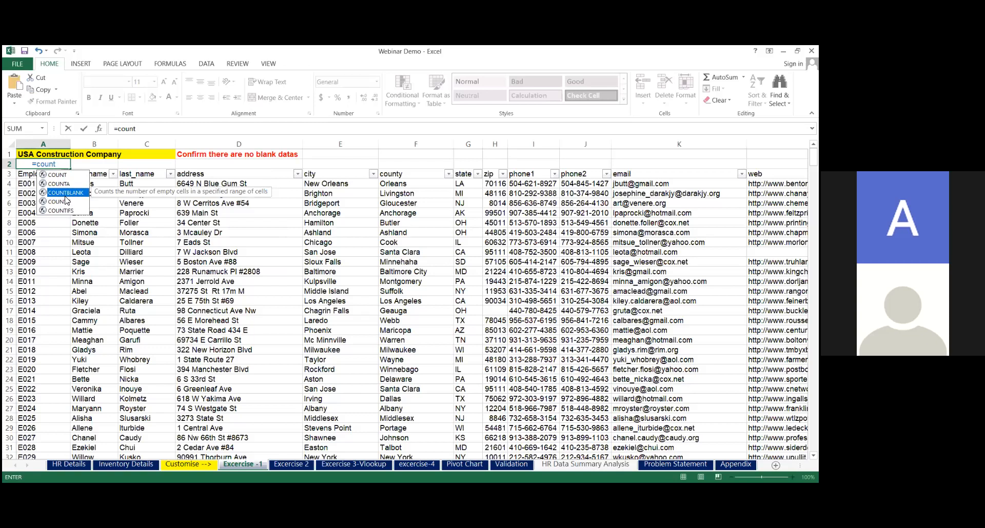
pyautogui.doubleClick(65, 193)
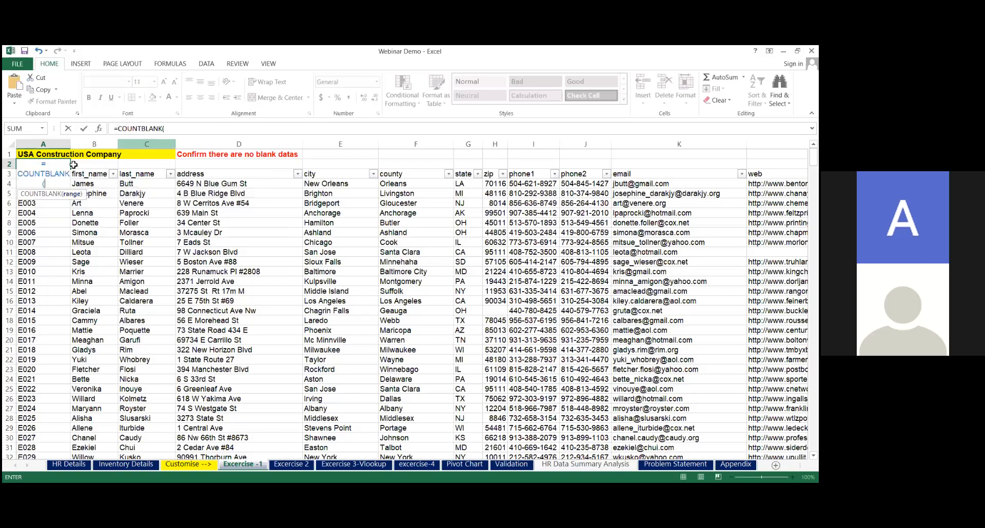
pyautogui.click(169, 129)
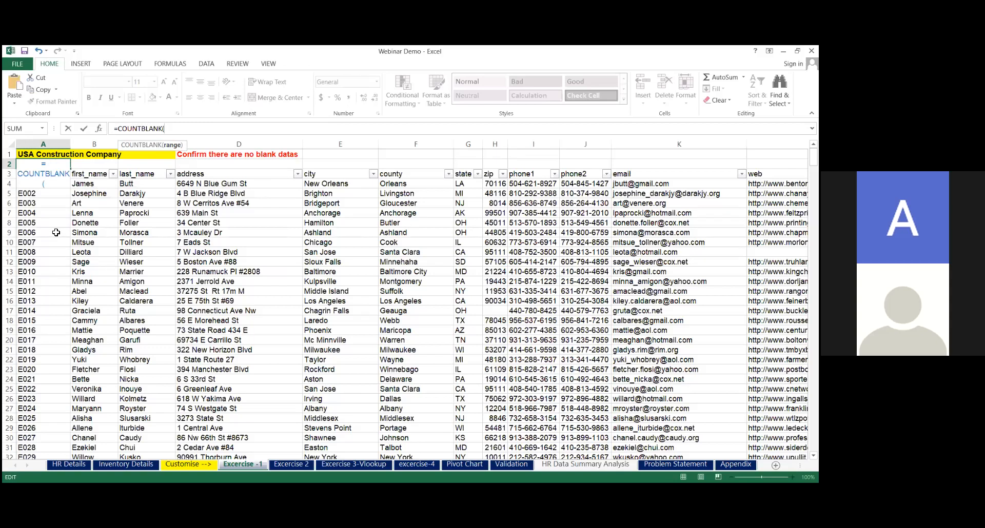
# Set the COUNTBLANK range to A4:A507 so it covers all Employee Id records, and complete the formula
pyautogui.click(48, 198)
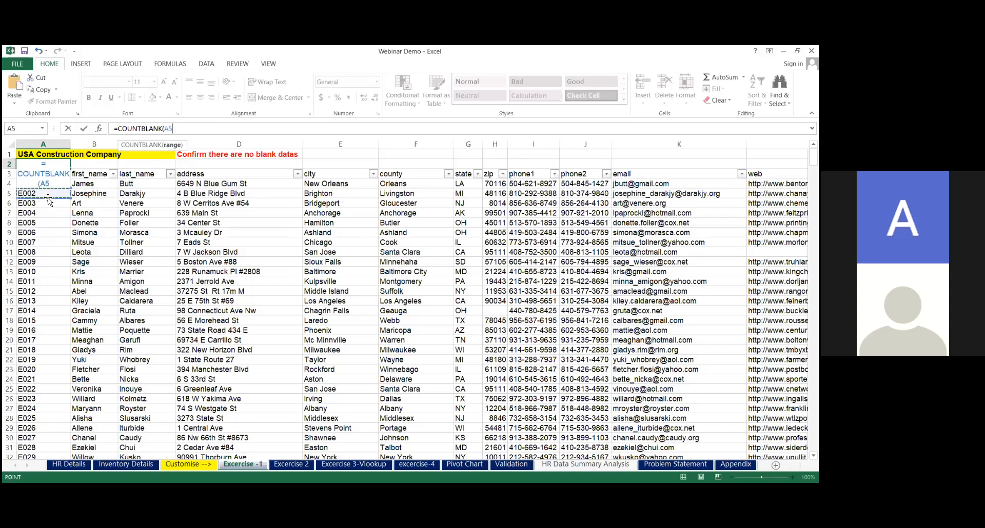
pyautogui.press('Up')
pyautogui.press('Up')
pyautogui.press('Up')
pyautogui.press('Down')
pyautogui.press('Down')
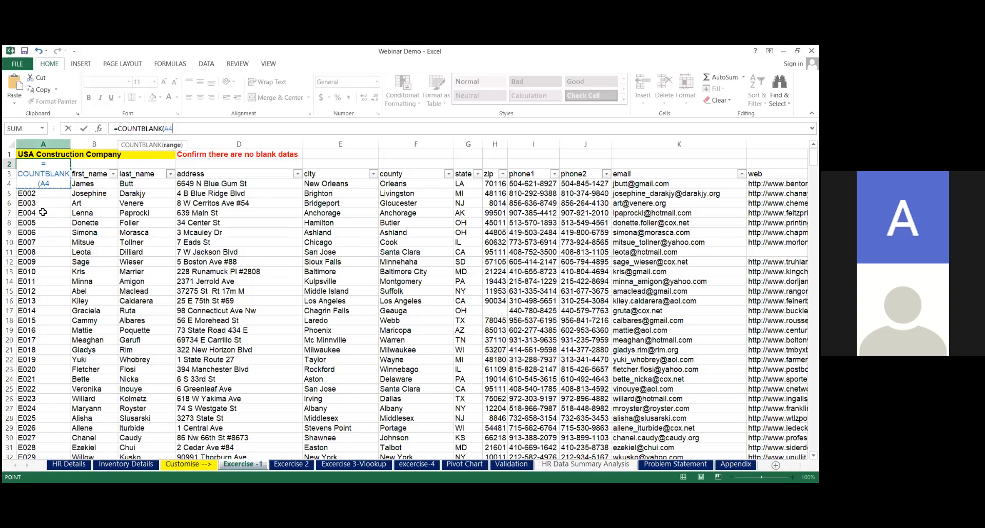
pyautogui.click(36, 201)
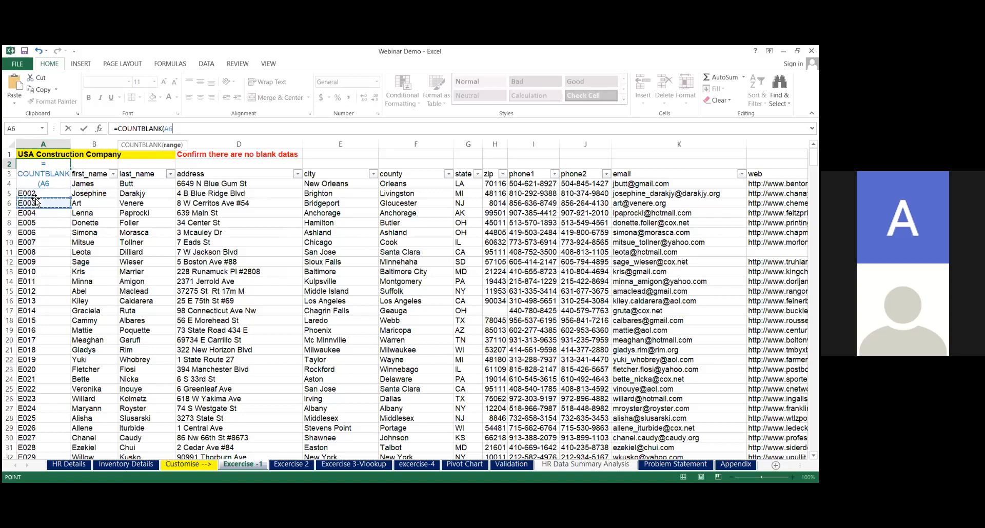
pyautogui.press('Up')
pyautogui.press('Up')
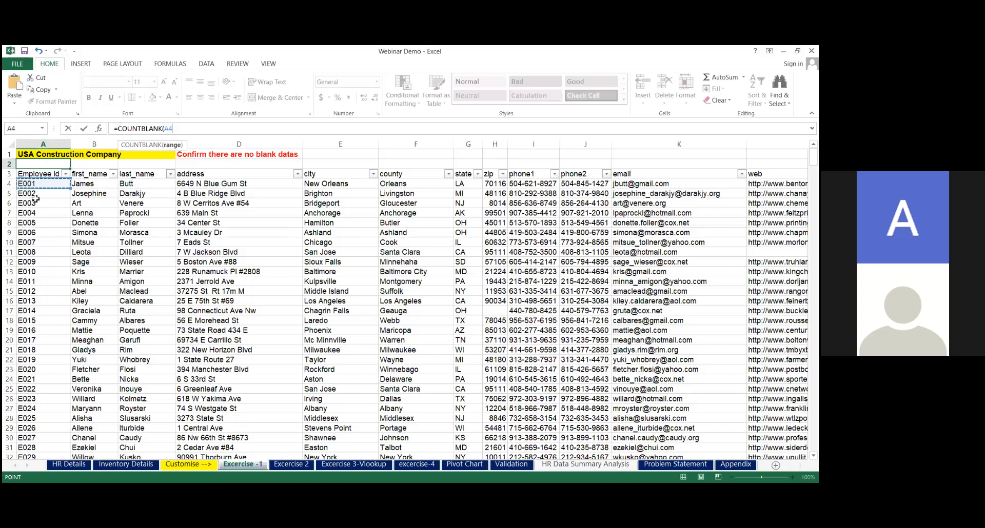
pyautogui.hotkey('ctrl', 'shift', 'Down')
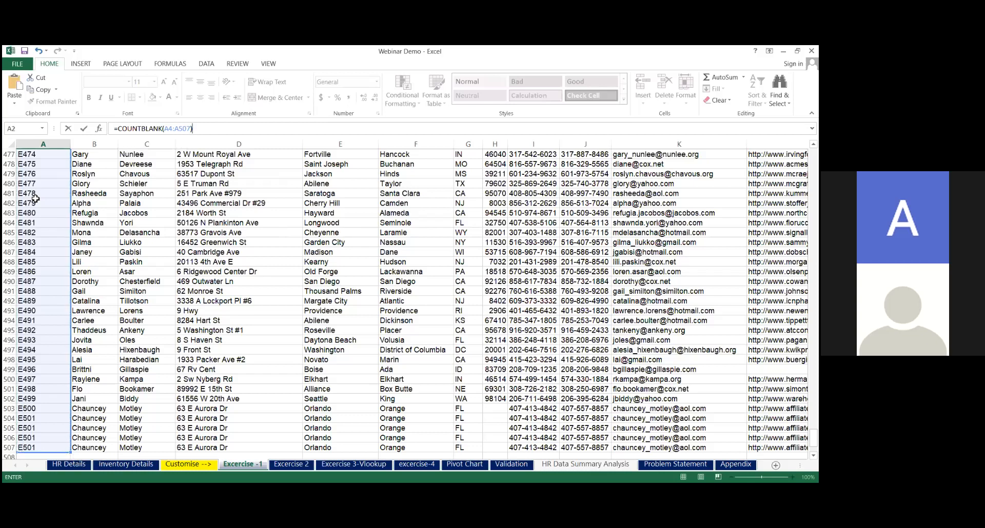
pyautogui.press('Escape')
# Copy the COUNTBLANK formula from A2 across row 2 through the web column, L2
pyautogui.scroll(1, 35, 199)
pyautogui.press('Up')
pyautogui.hotkey('ctrl', 'c')
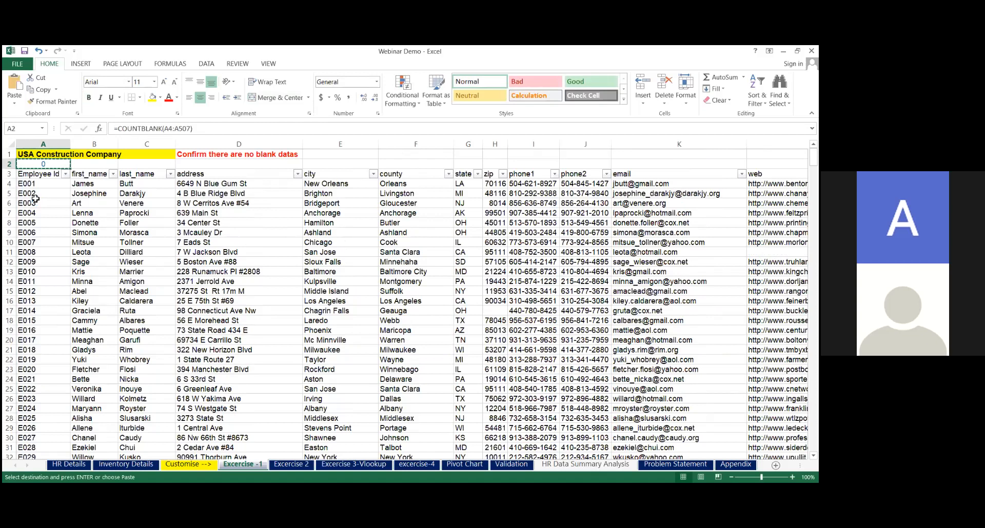
pyautogui.hotkey('shift', 'Right')
pyautogui.hotkey('shift', 'Right')
pyautogui.hotkey('shift', 'Right')
pyautogui.hotkey('shift', 'Right')
pyautogui.hotkey('shift', 'Right')
pyautogui.hotkey('shift', 'Right')
pyautogui.hotkey('shift', 'Right')
pyautogui.hotkey('shift', 'Right')
pyautogui.hotkey('shift', 'Right')
pyautogui.hotkey('shift', 'Right')
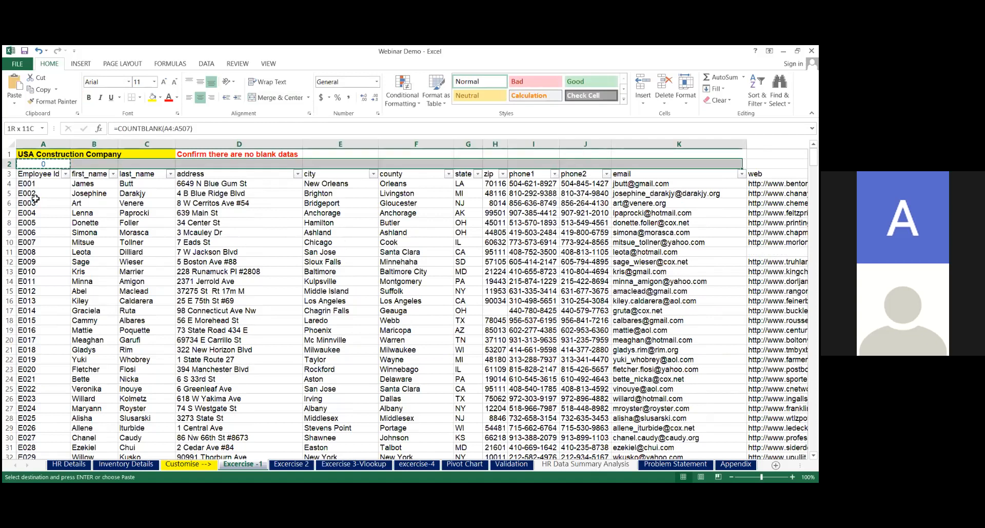
pyautogui.hotkey('shift', 'Right')
pyautogui.hotkey('ctrl', 'v')
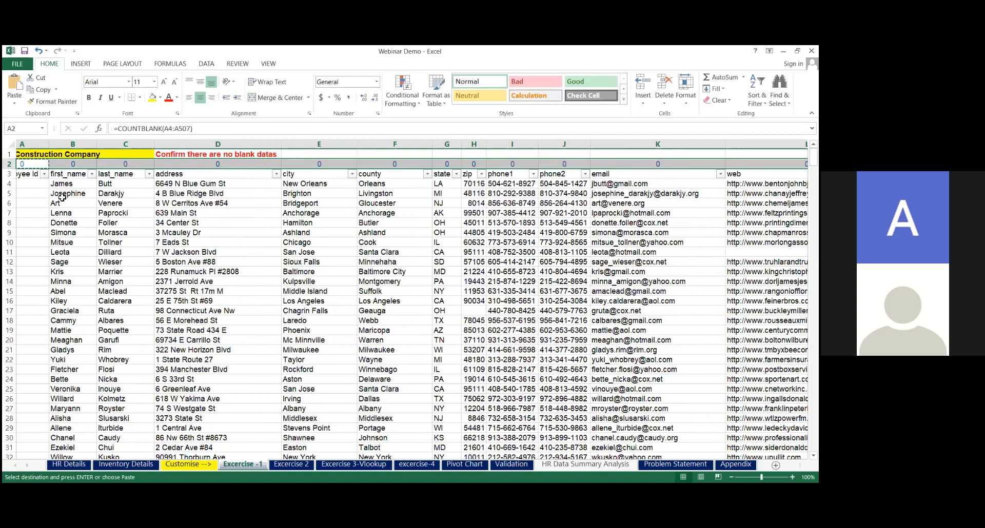
pyautogui.press('Escape')
pyautogui.click(145, 209)
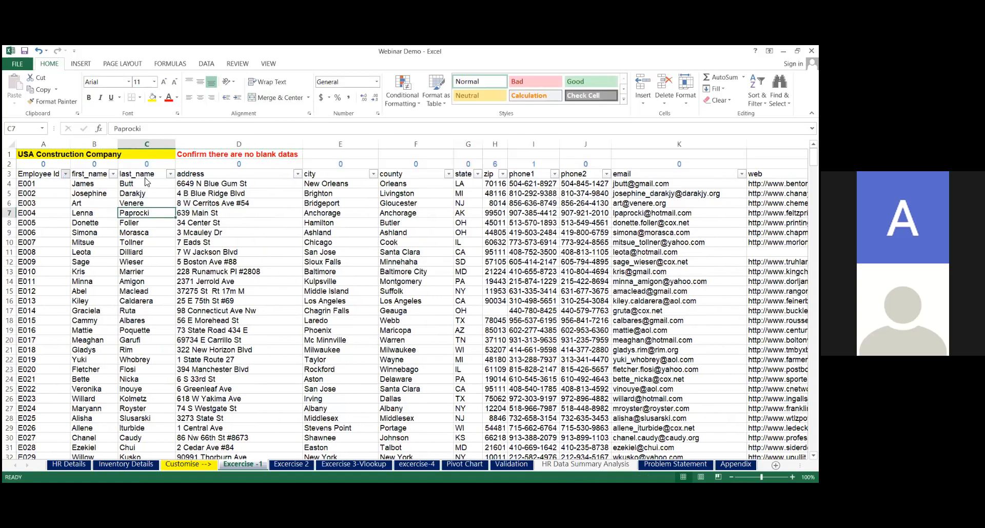
# Examine the blank counts in row 2 from address and zip through web, returning to Employee Id
pyautogui.click(238, 184)
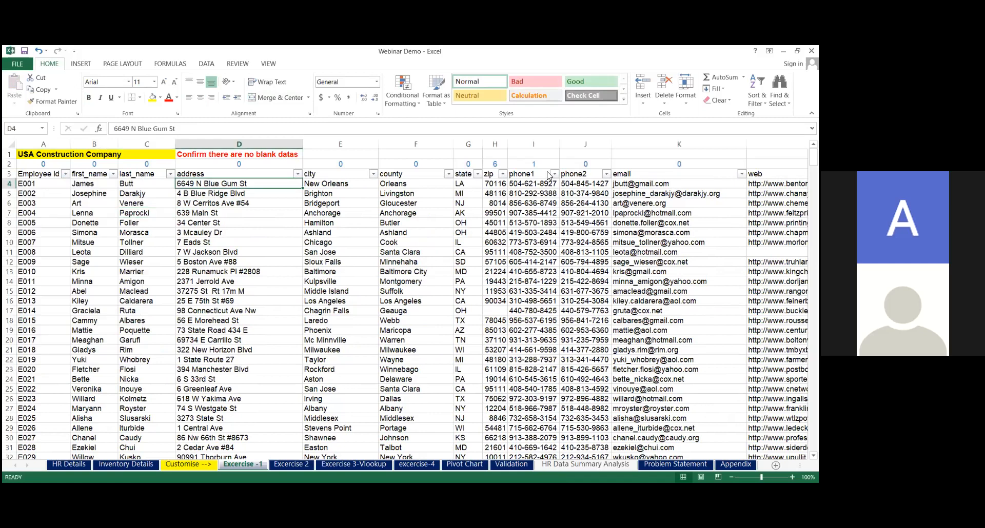
pyautogui.click(500, 164)
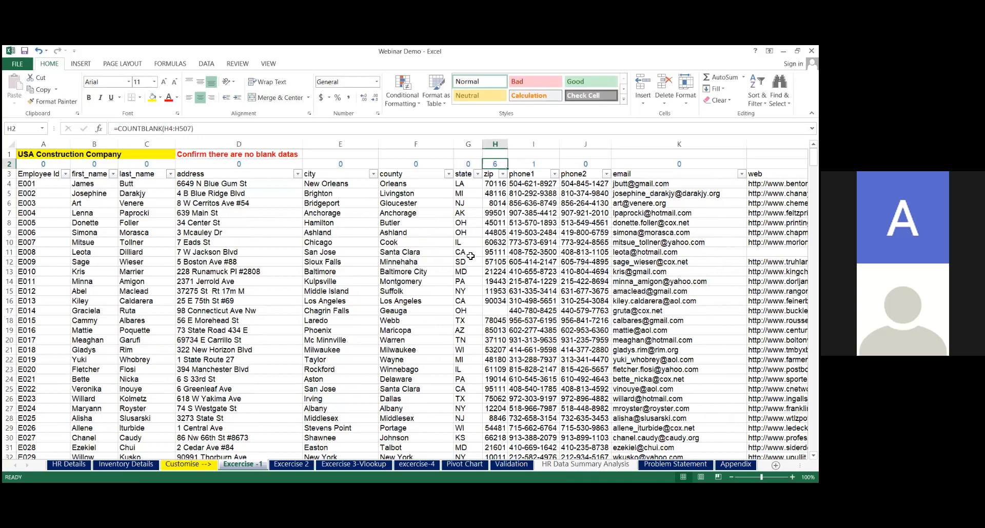
pyautogui.press('Right')
pyautogui.press('Right')
pyautogui.press('Right')
pyautogui.press('Right')
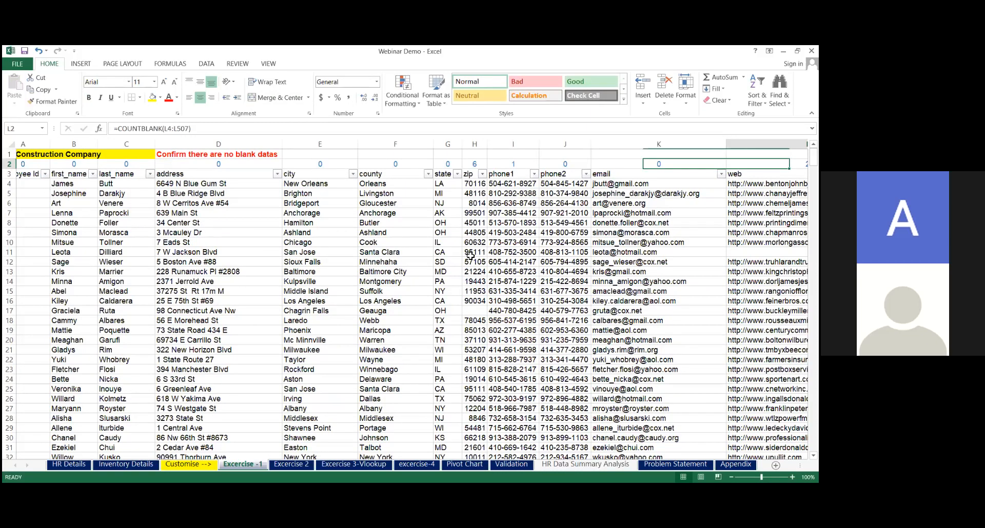
pyautogui.press('Right')
pyautogui.press('Right')
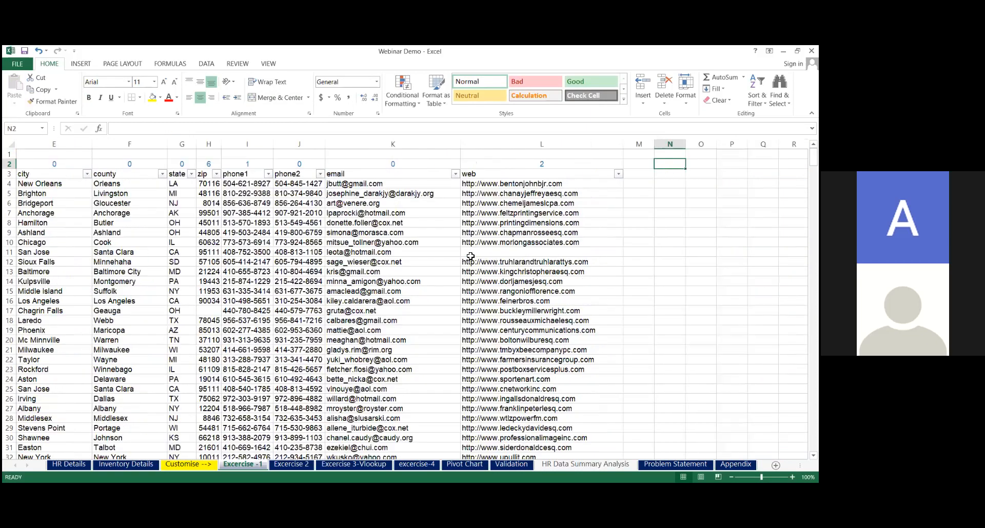
pyautogui.press('Left')
pyautogui.press('Left')
pyautogui.press('Left')
pyautogui.press('Left')
pyautogui.press('Left')
pyautogui.press('Home')
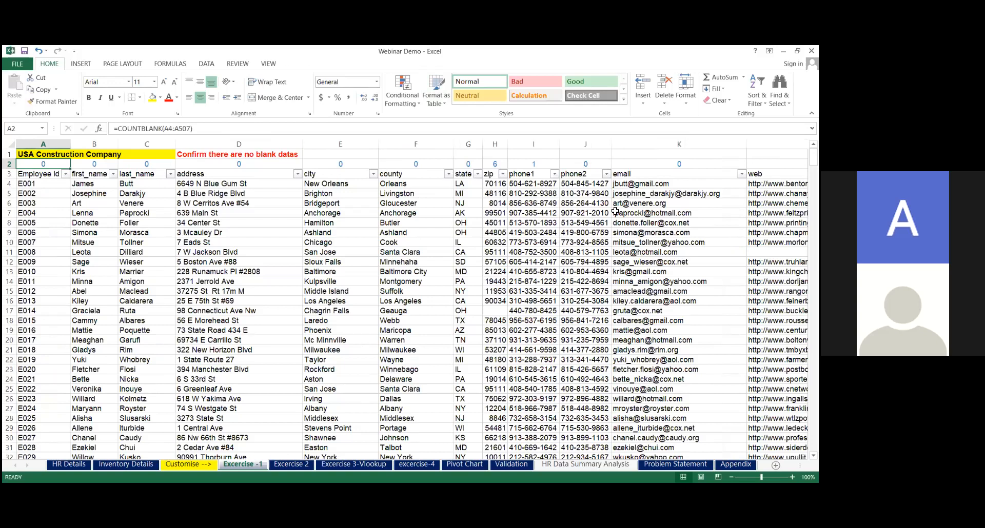
pyautogui.hotkey('alt', 'Tab')
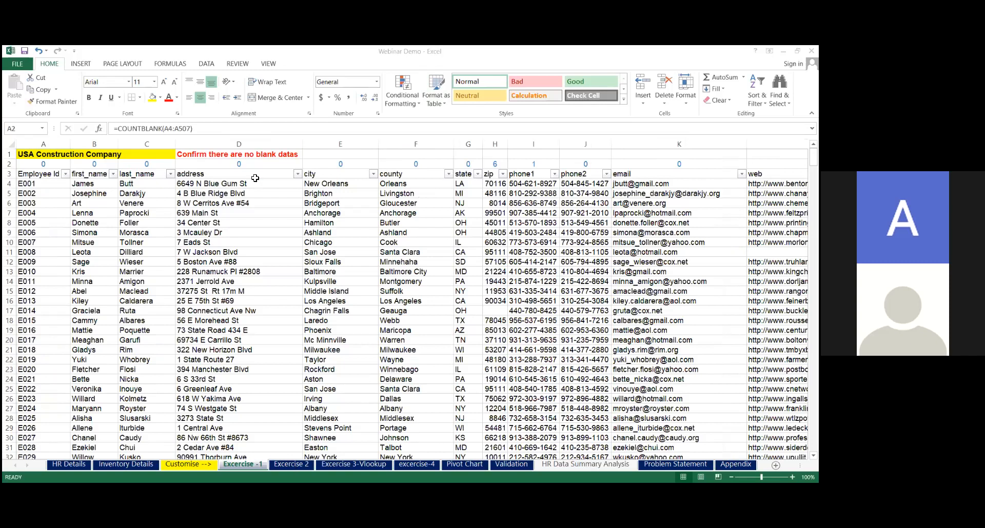
pyautogui.hotkey('alt', 'Tab')
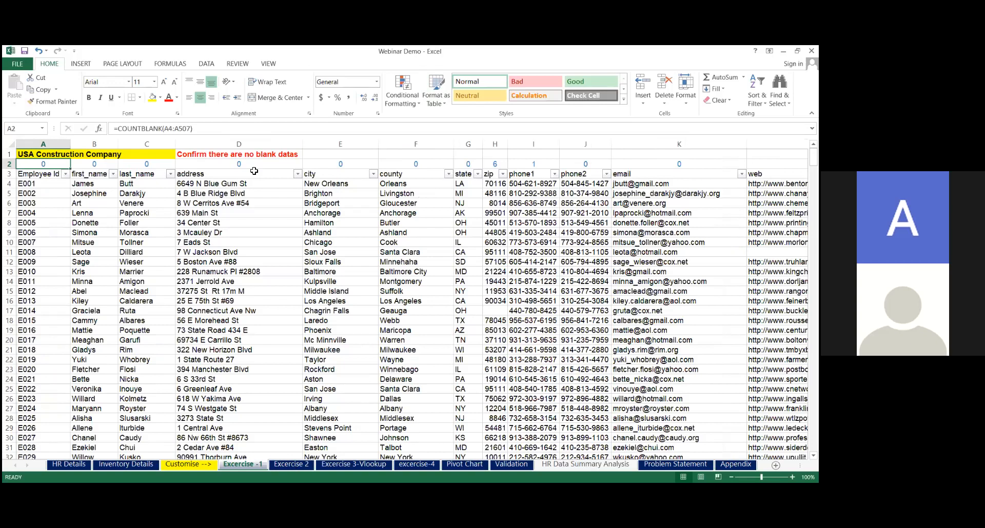
# Switch to the Excercise 2 sheet and go to the Employee Id header in A3
pyautogui.hotkey('ctrl', 'pagedown')
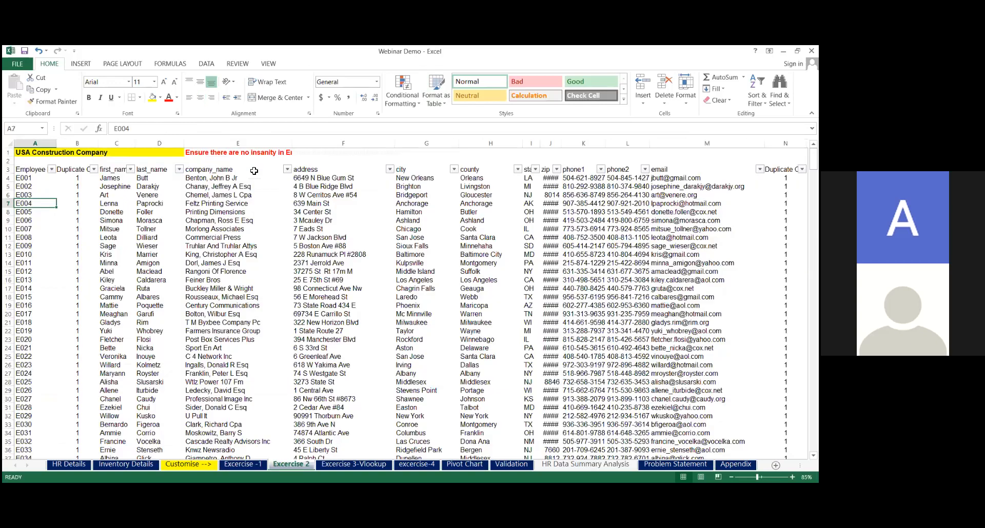
pyautogui.click(254, 171)
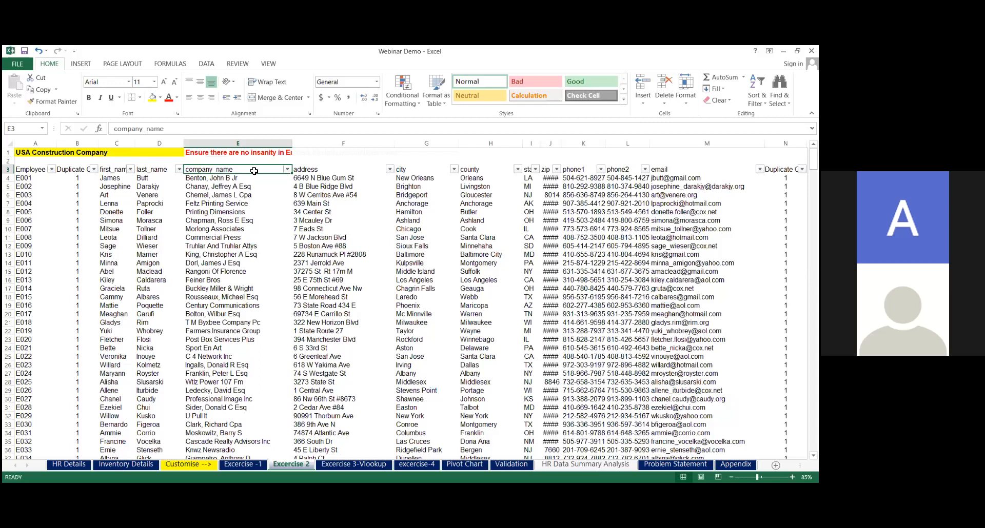
pyautogui.press('Home')
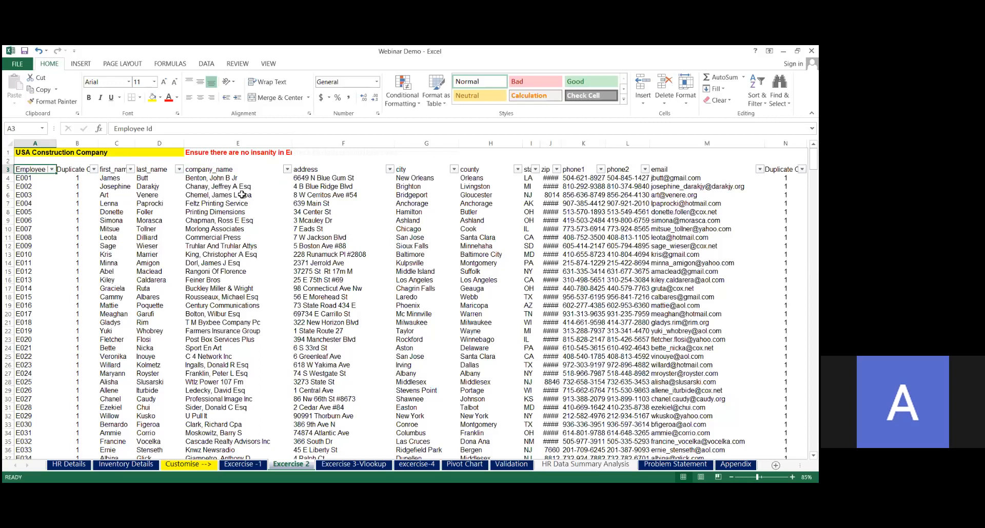
pyautogui.hotkey('alt', 'Tab')
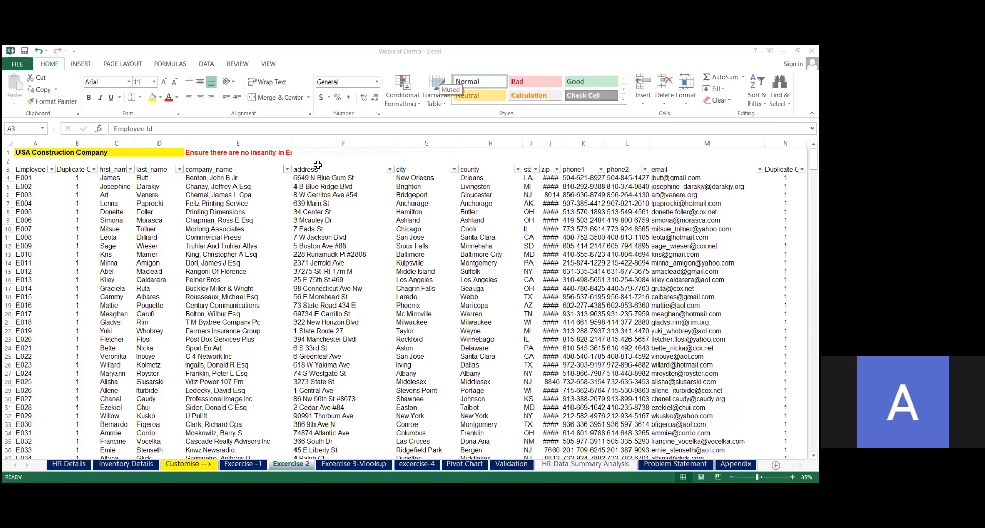
pyautogui.hotkey('alt', 'Tab')
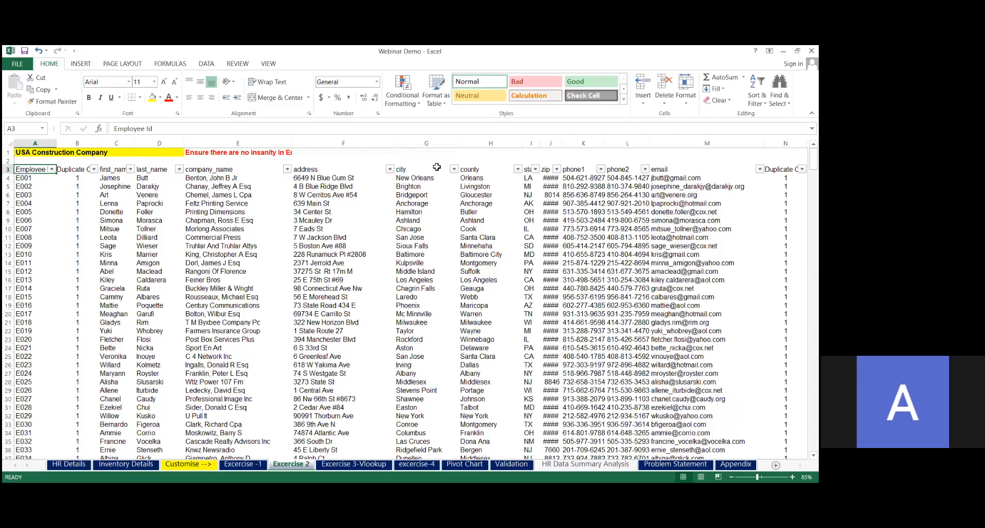
pyautogui.click(470, 224)
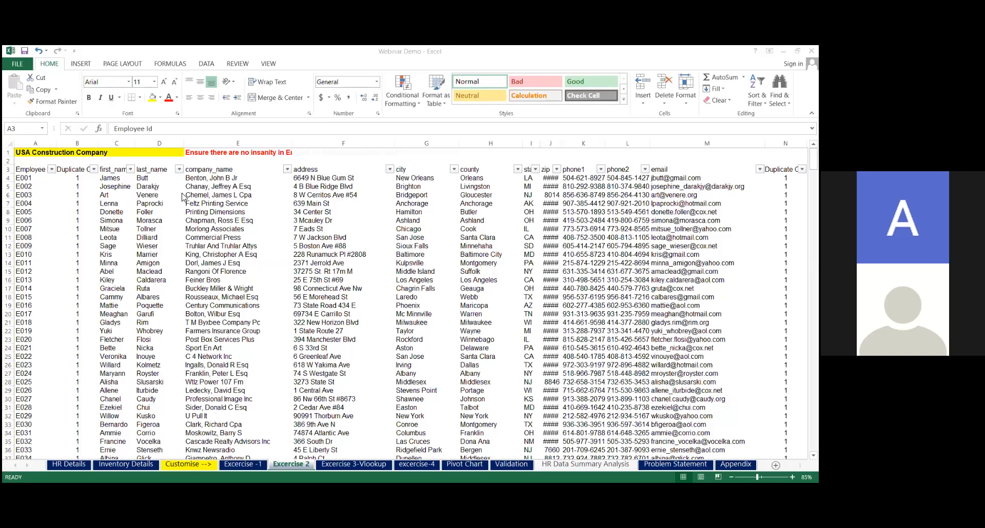
pyautogui.click(358, 191)
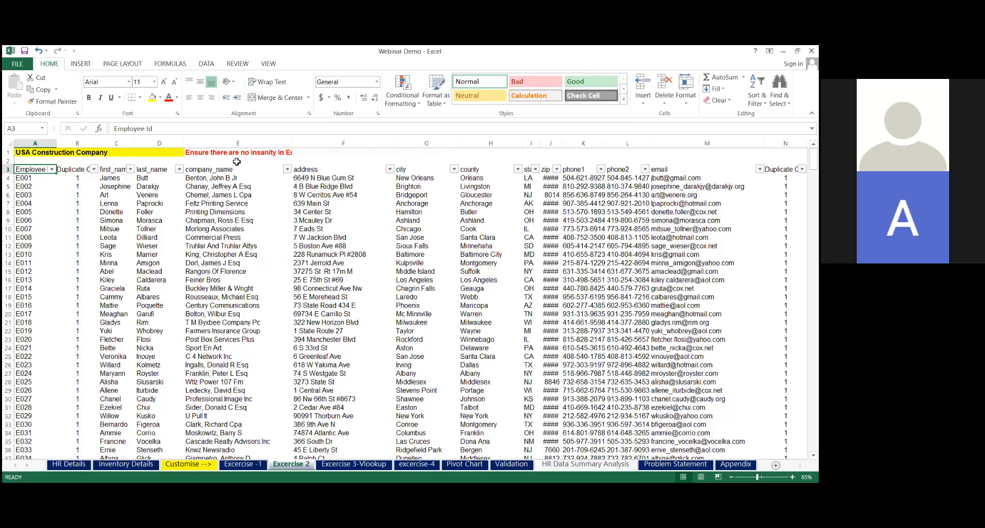
# Delete column B, the duplicate-check column next to Employee Id, from the Excercise 2 sheet
pyautogui.click(77, 144)
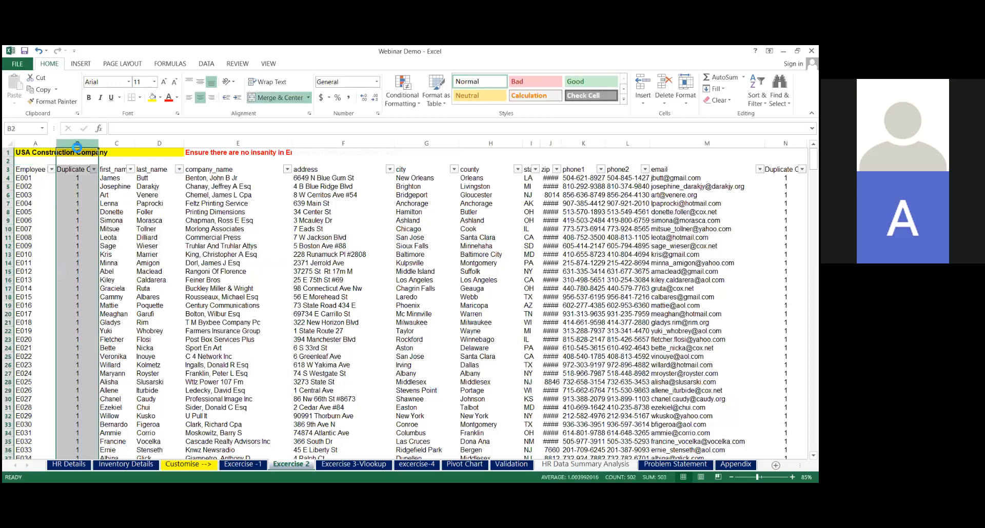
pyautogui.hotkey('ctrl', '-')
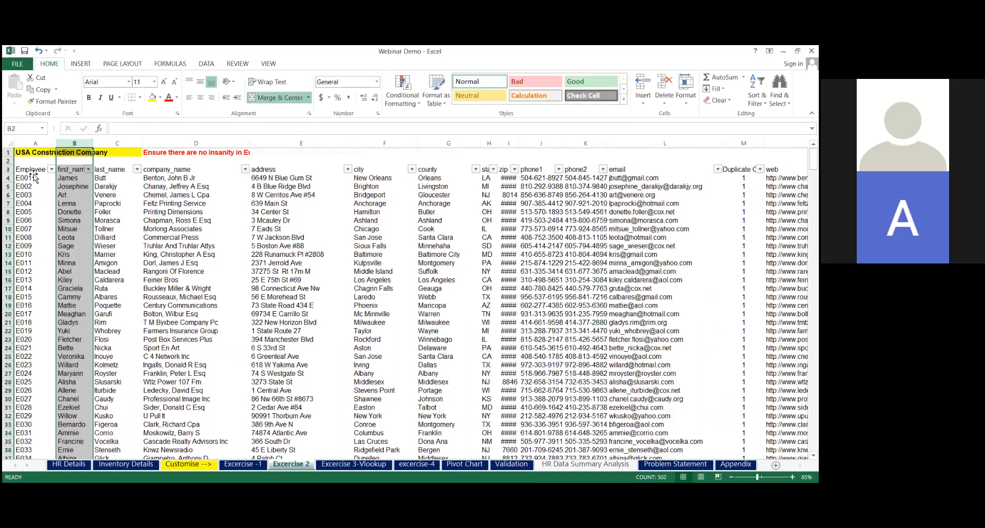
pyautogui.click(33, 172)
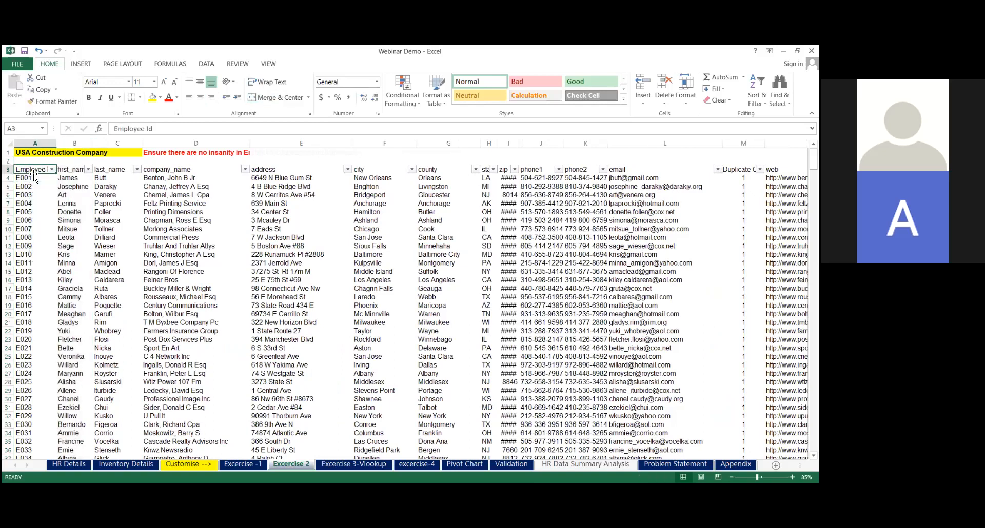
pyautogui.click(34, 177)
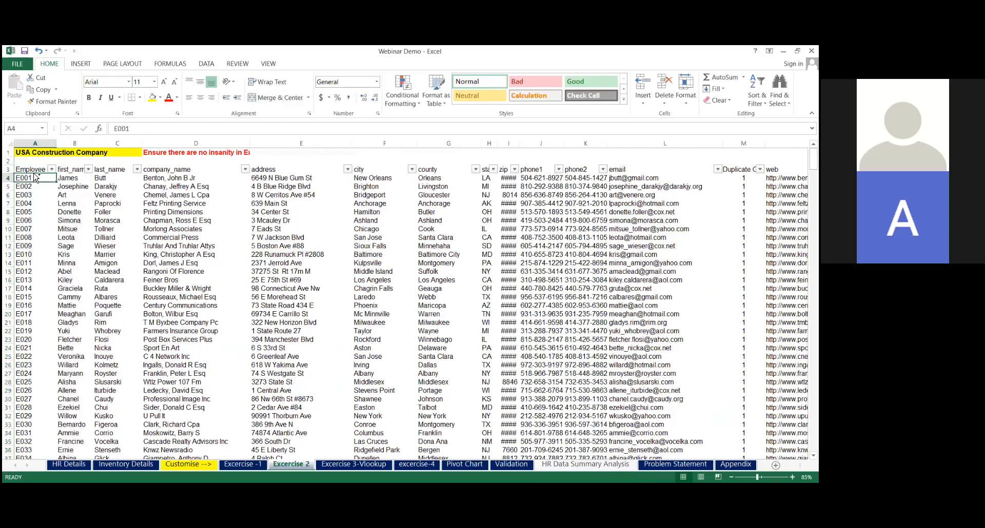
pyautogui.hotkey('ctrl', 'shift', 'Right')
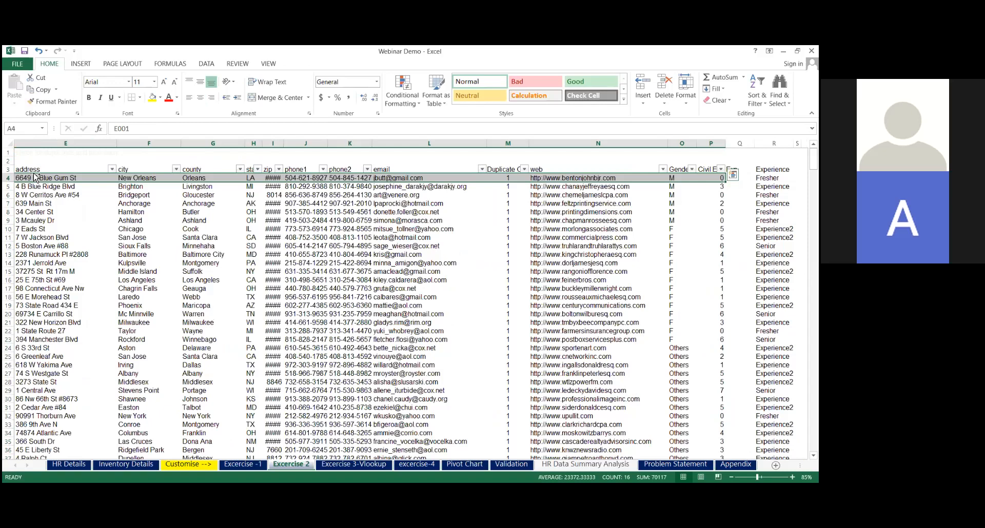
pyautogui.hotkey('ctrl', 'shift', 'Down')
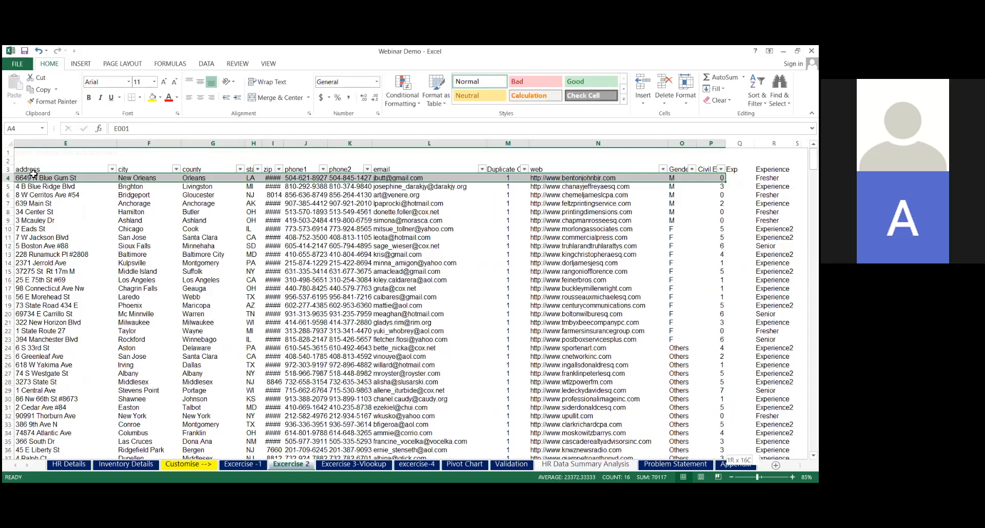
pyautogui.hotkey('ctrl', 'shift', 'Down')
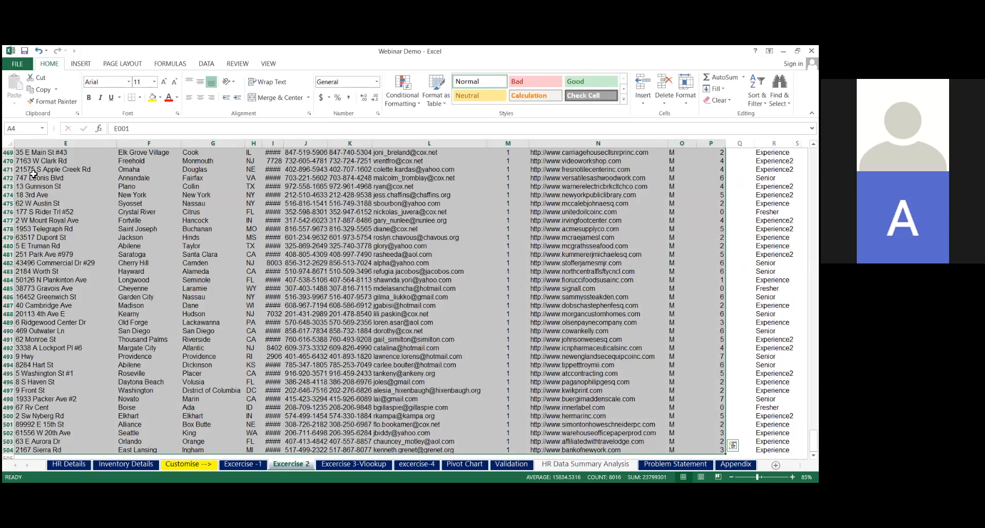
pyautogui.hotkey('ctrl', 'shift', 'Right')
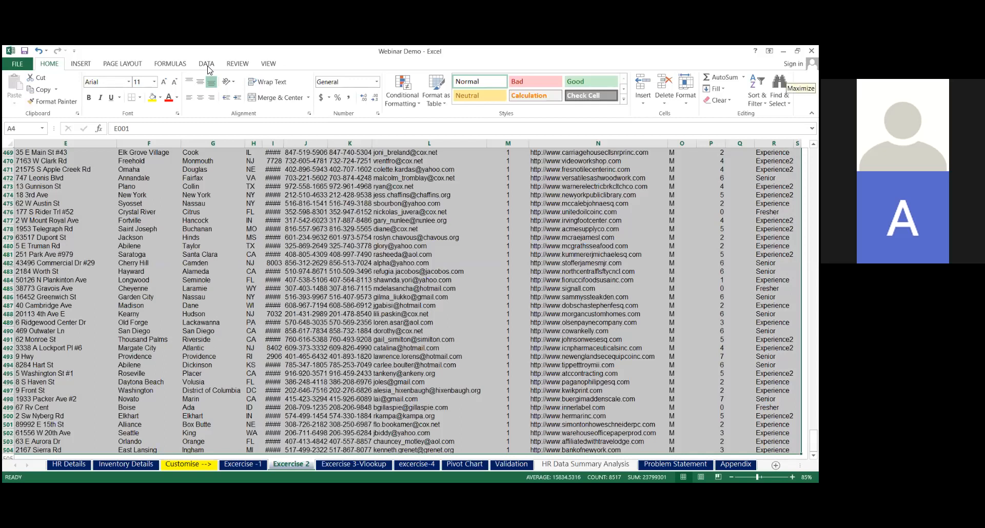
pyautogui.hotkey('ctrl', 't')
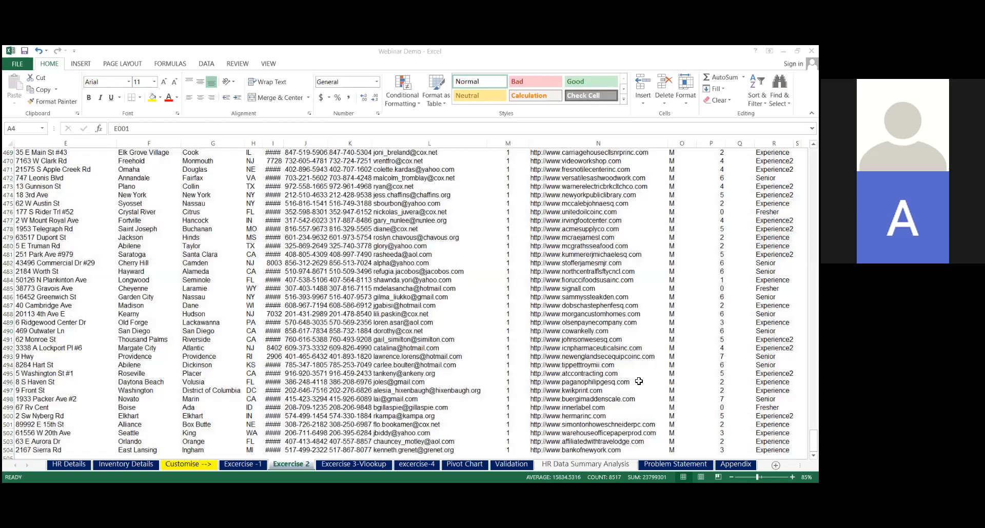
pyautogui.click(773, 408)
pyautogui.hotkey('ctrl', 'Up')
pyautogui.hotkey('ctrl', 'Up')
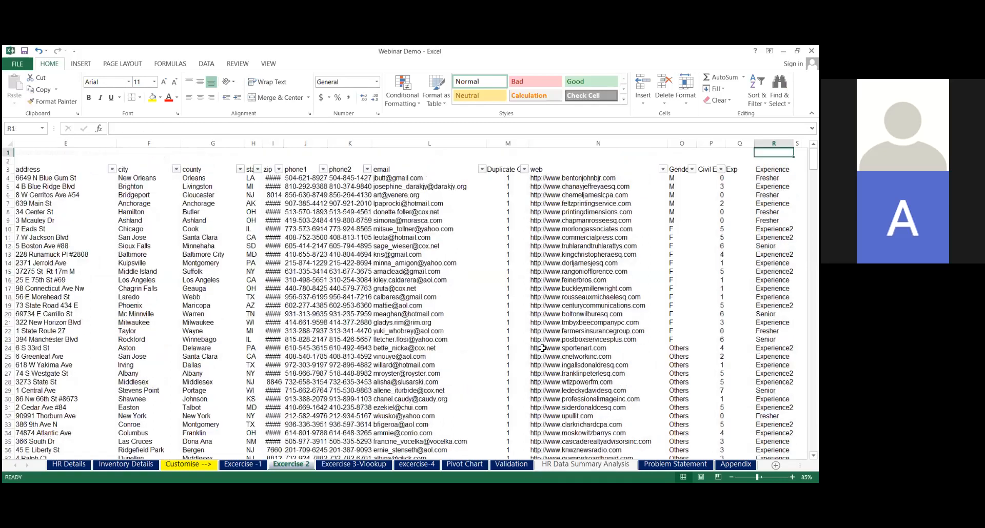
# Highlight duplicate values in the employee data range A4:R504 using Light Red Fill with Dark Red Text
pyautogui.hotkey('ctrl', 'Home')
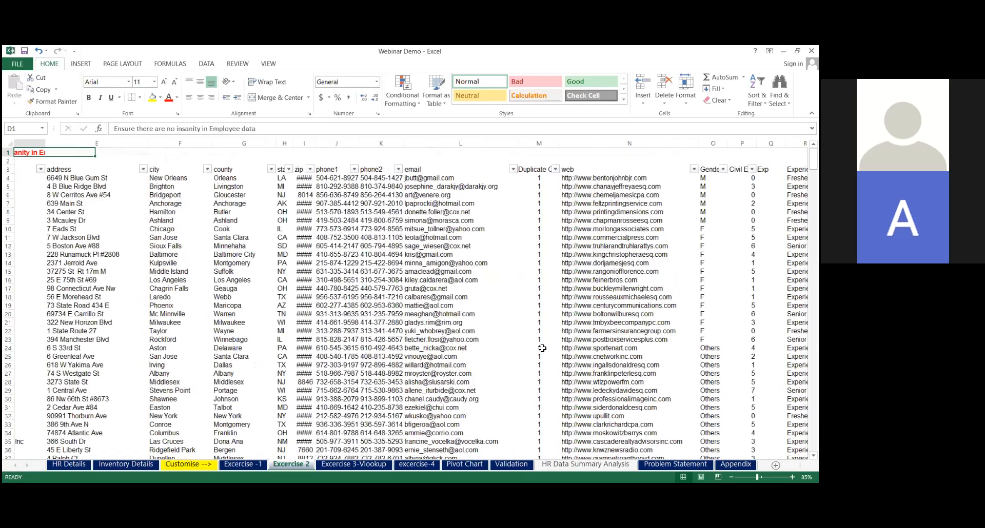
pyautogui.hotkey('ctrl', 'shift', 'End')
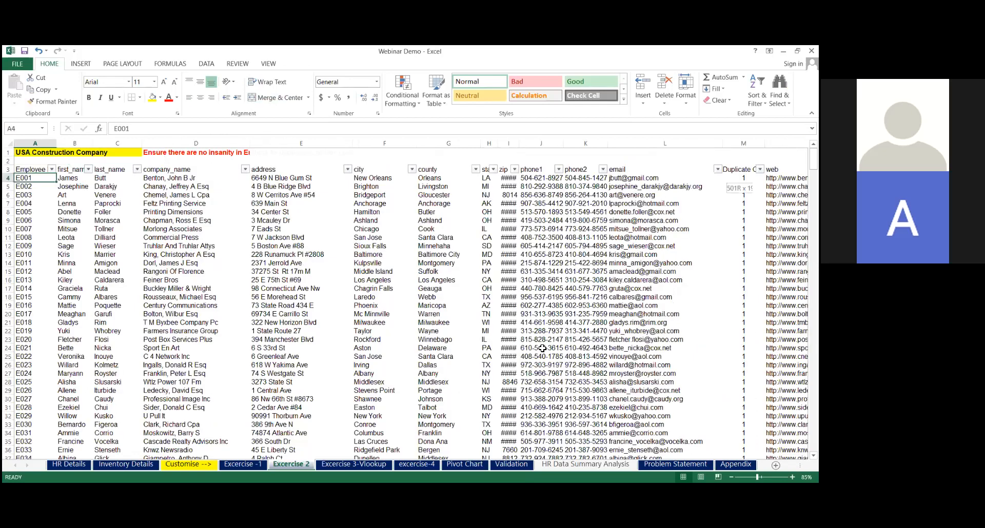
pyautogui.hotkey('ctrl', 'shift', 'Right')
pyautogui.hotkey('ctrl', 'shift', 'Right')
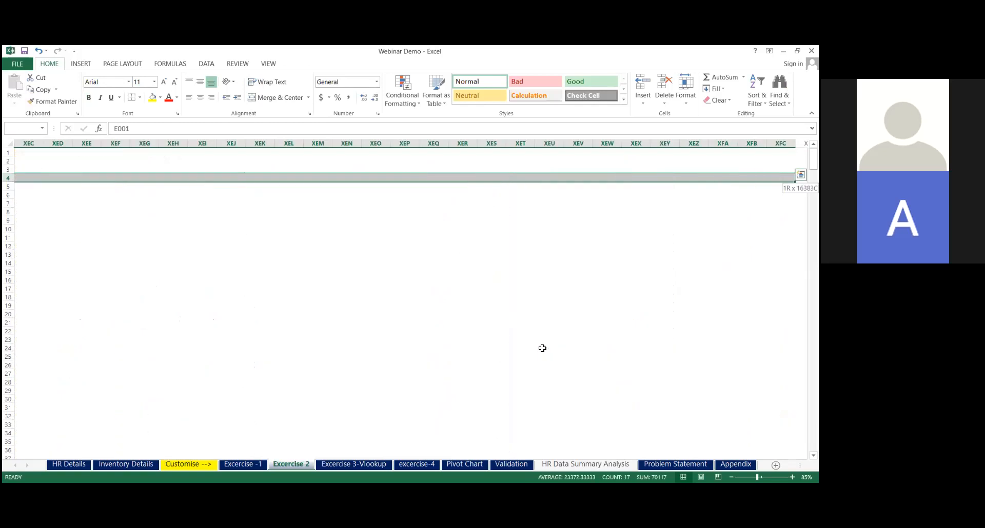
pyautogui.hotkey('ctrl', 'shift', 'Left')
pyautogui.hotkey('ctrl', 'shift', 'Down')
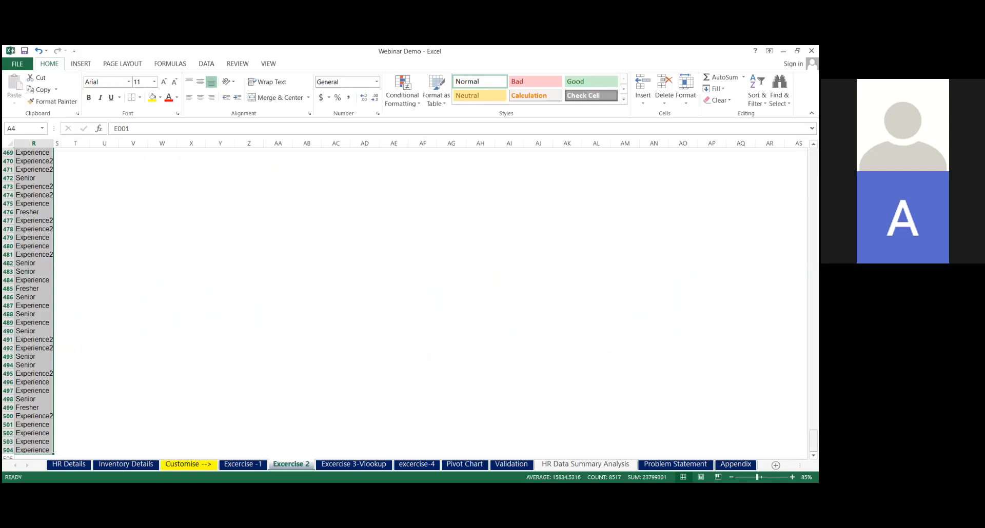
pyautogui.moveTo(813, 439); pyautogui.dragTo(813, 279)
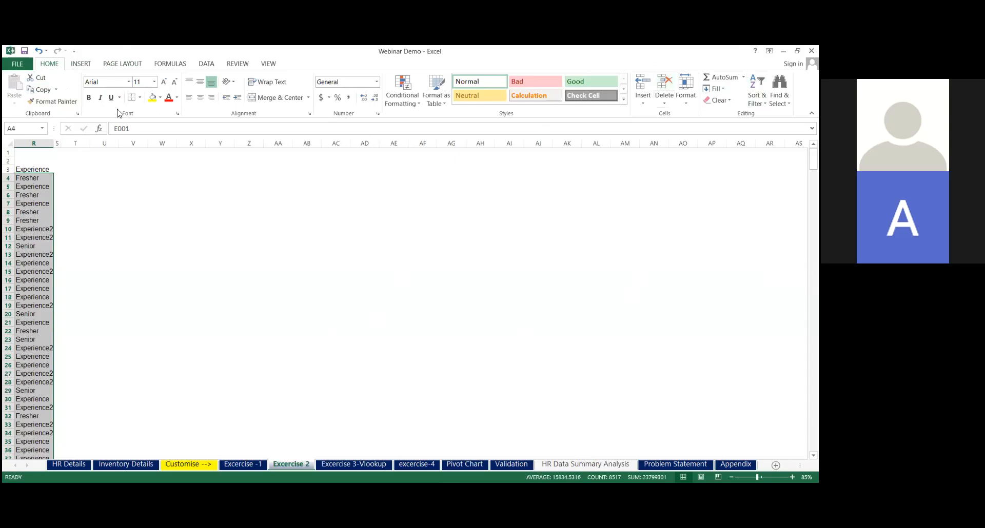
pyautogui.click(81, 66)
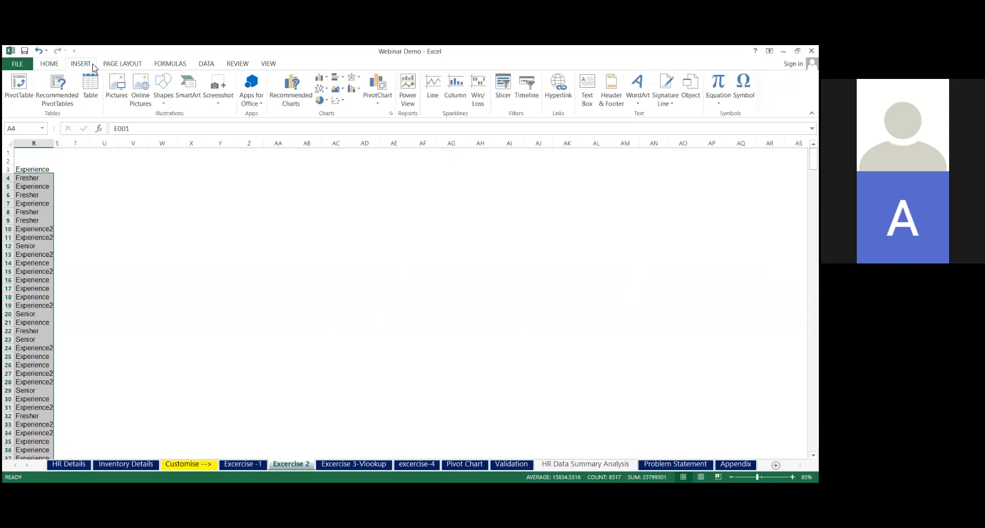
pyautogui.click(123, 66)
pyautogui.click(57, 65)
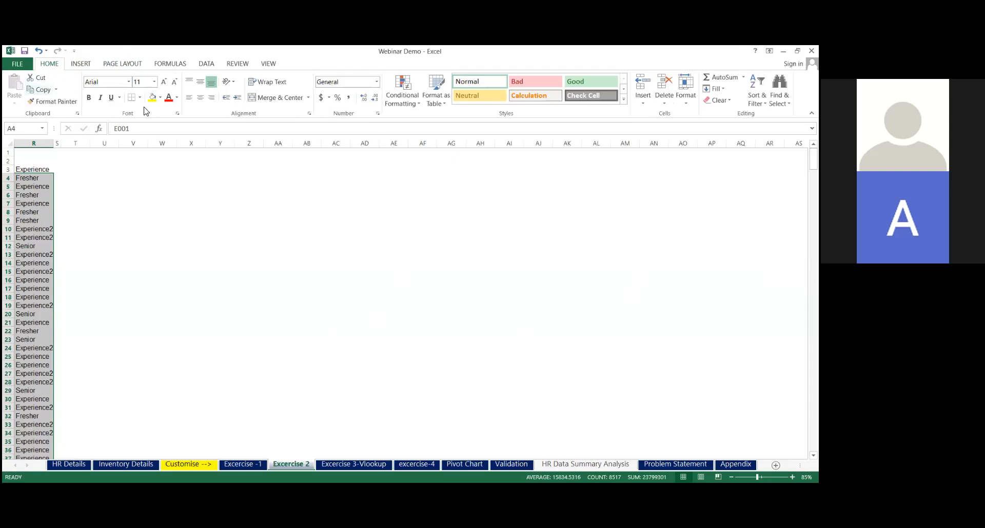
pyautogui.click(419, 109)
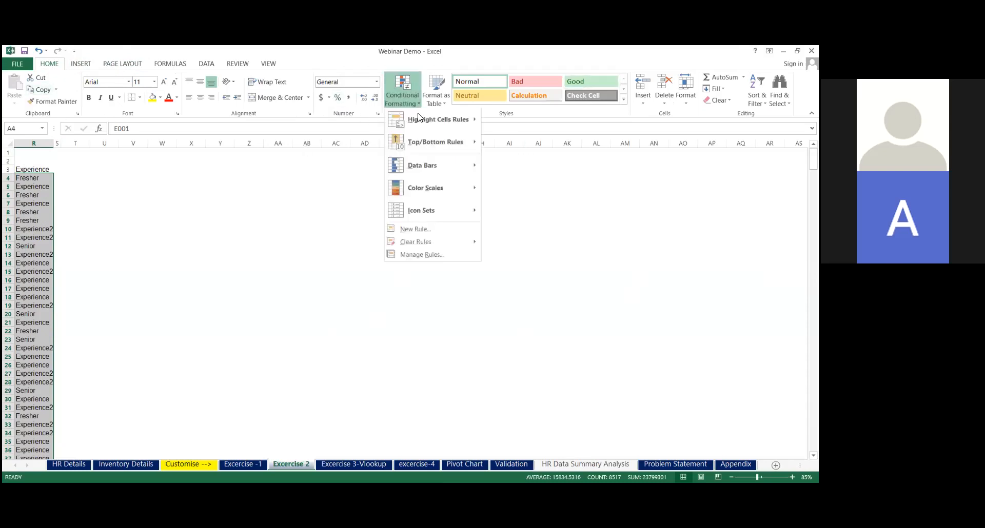
pyautogui.moveTo(420, 129)
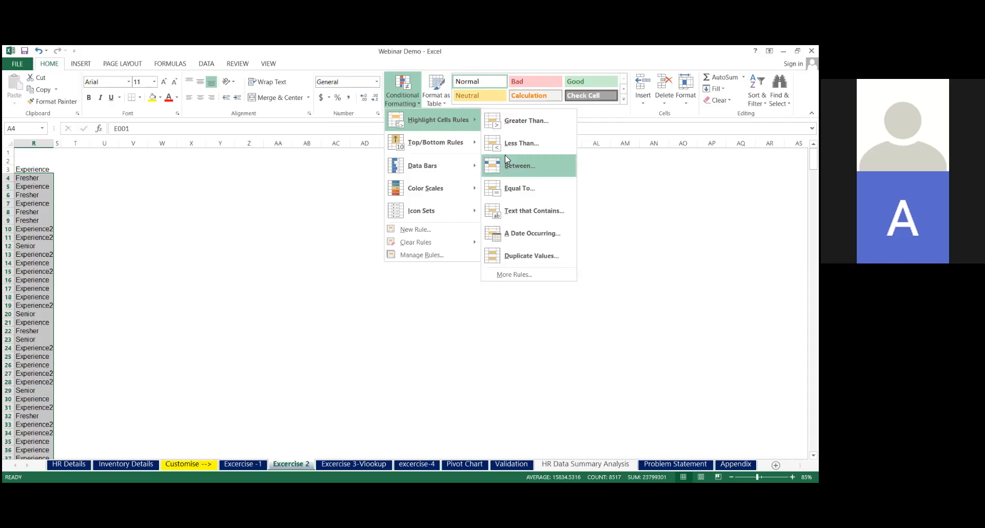
pyautogui.click(519, 253)
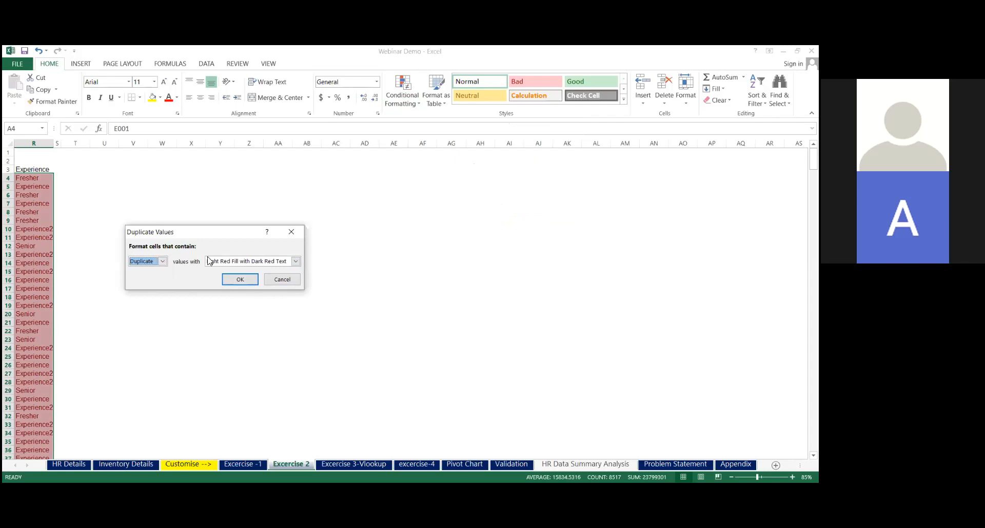
pyautogui.click(296, 262)
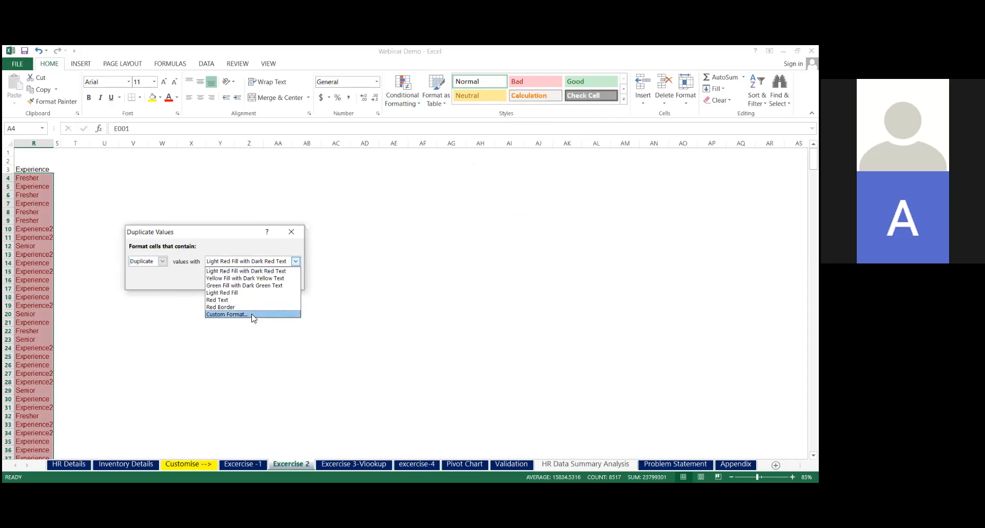
pyautogui.click(235, 243)
pyautogui.click(241, 279)
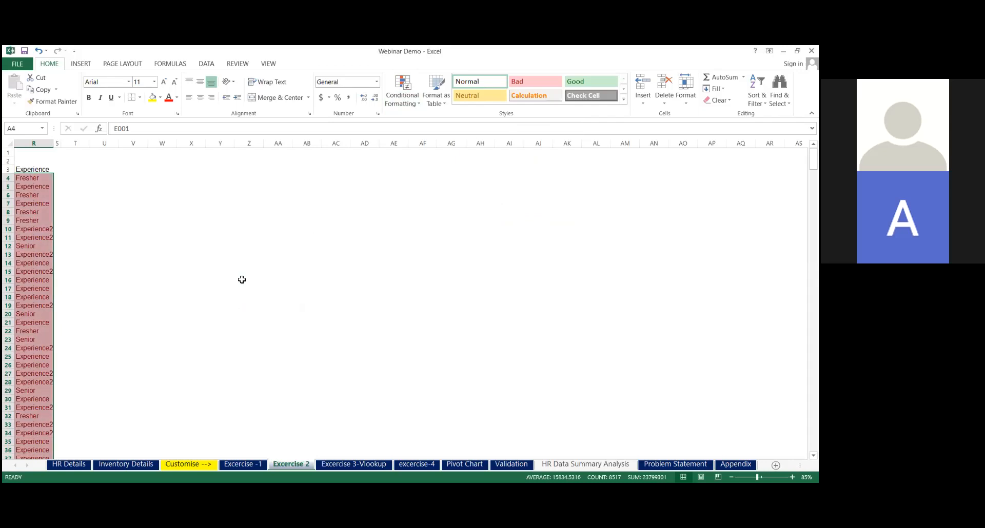
# Examine the duplicate highlighting in the Employee Id column and across the rest of the employee table
pyautogui.hotkey('ctrl', 'Left')
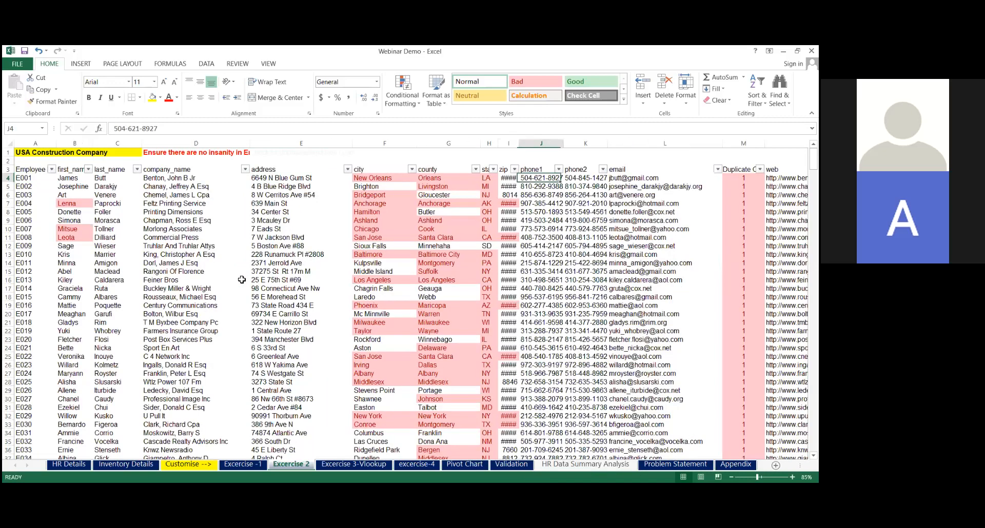
pyautogui.press('Down')
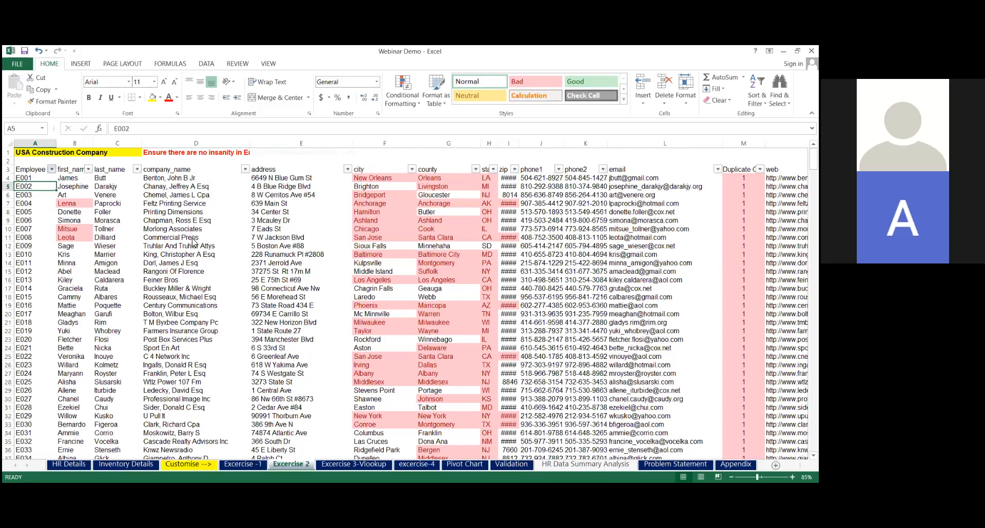
pyautogui.hotkey('alt', 'Down')
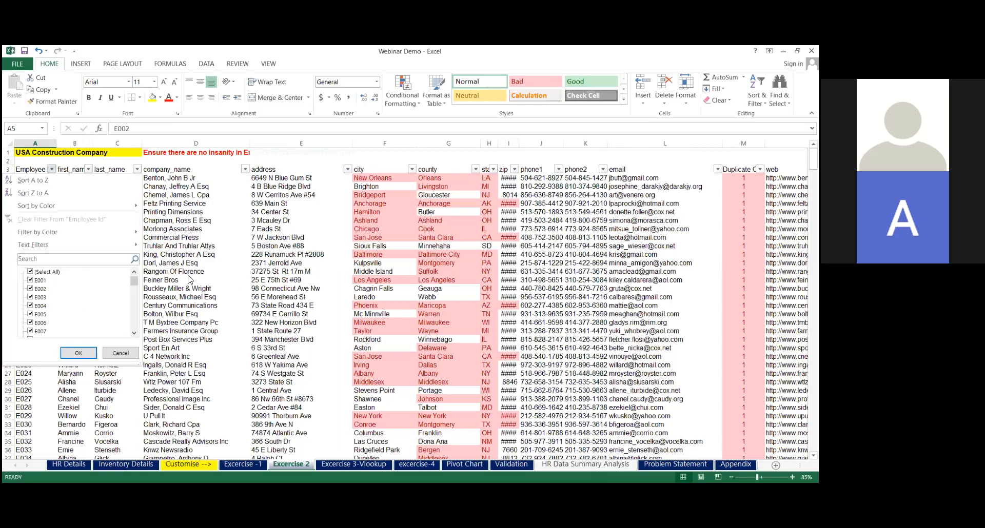
pyautogui.press('Escape')
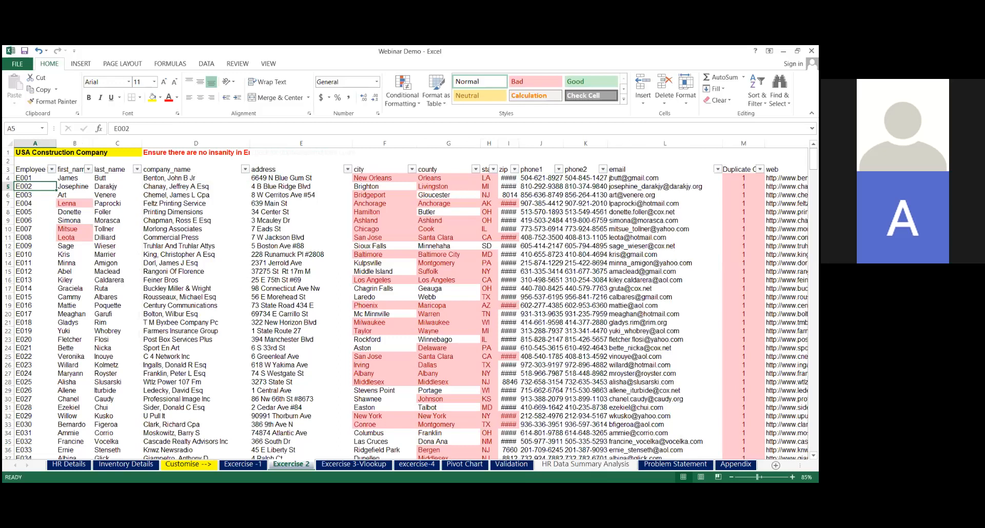
pyautogui.scroll(-2, 493, 409)
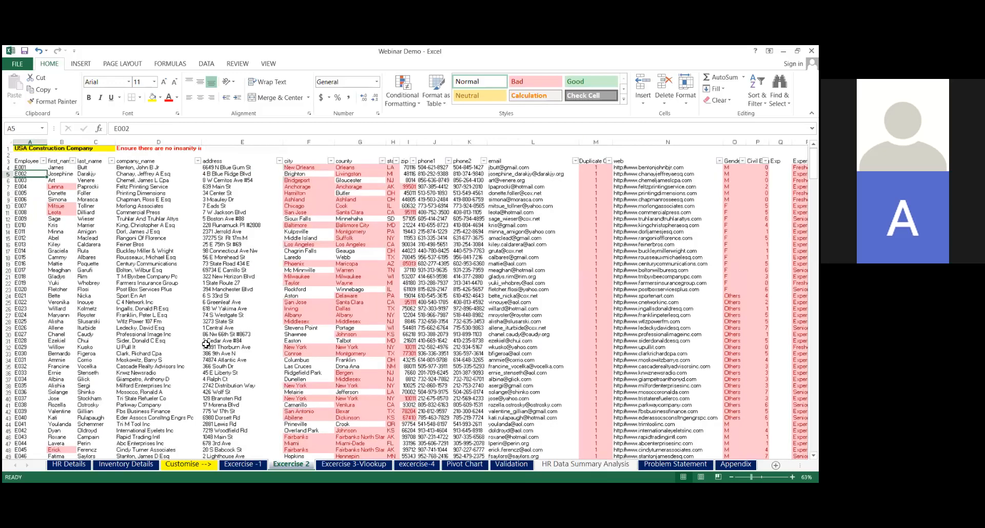
pyautogui.doubleClick(206, 343)
pyautogui.click(31, 301)
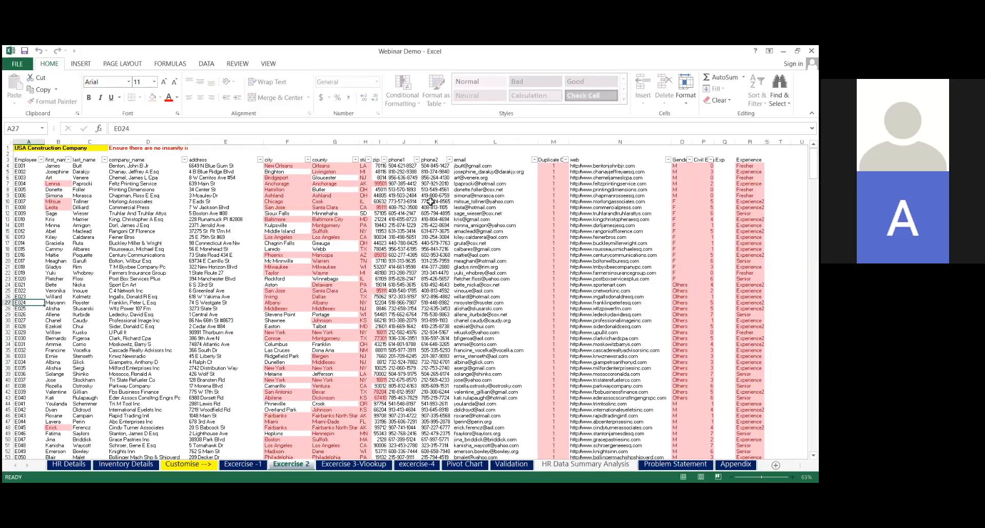
pyautogui.hotkey('alt', 'Down')
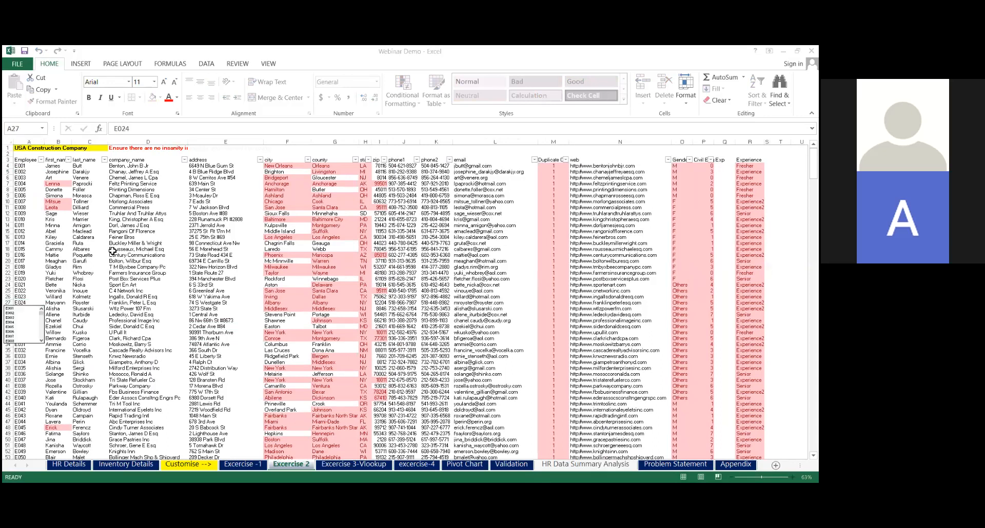
pyautogui.press('Escape')
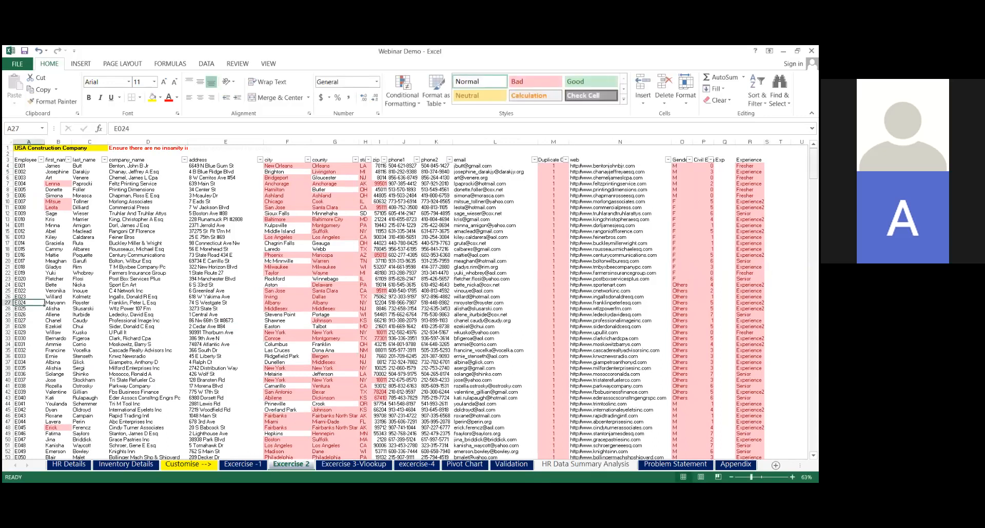
pyautogui.moveTo(813, 160); pyautogui.dragTo(813, 271)
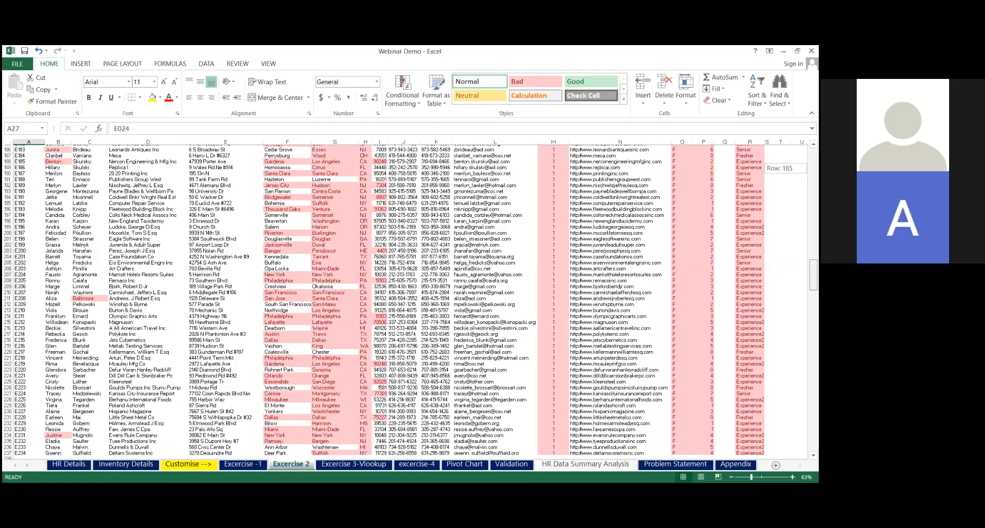
pyautogui.moveTo(813, 272); pyautogui.dragTo(813, 154)
pyautogui.moveTo(339, 281); pyautogui.dragTo(287, 310)
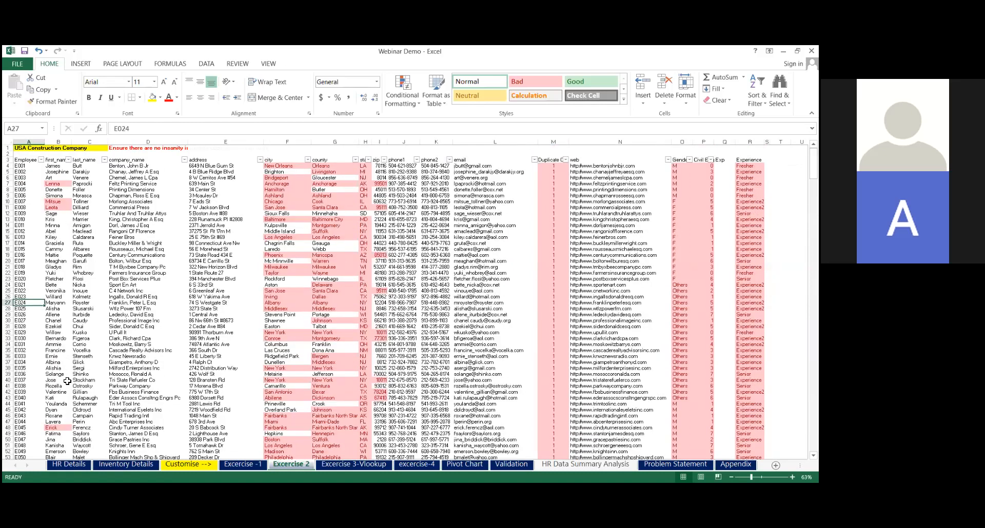
# Fill the Employee Id from A34 down into A35 to create a duplicate entry
pyautogui.click(25, 351)
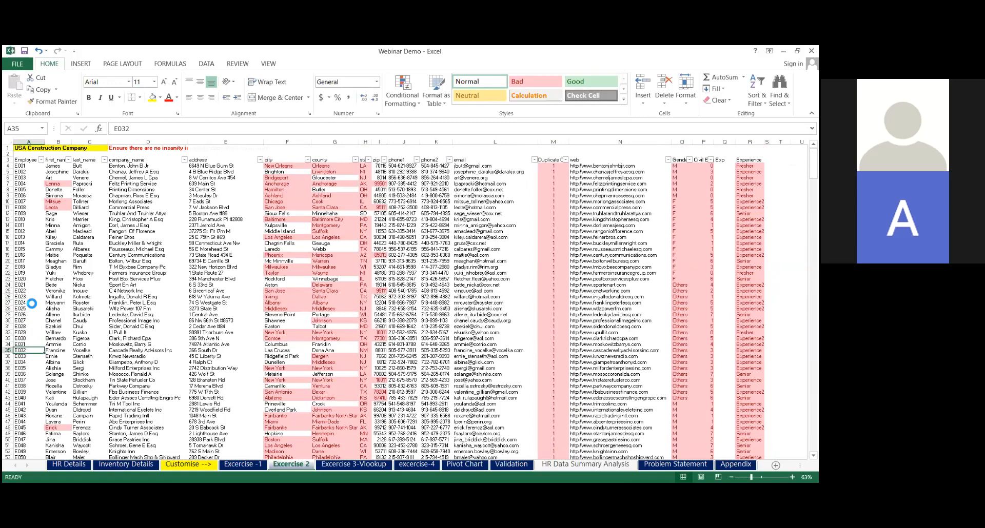
pyautogui.hotkey('ctrl', 'd')
# Filter the Employee Id column by color to show only the highlighted duplicate records
pyautogui.click(32, 159)
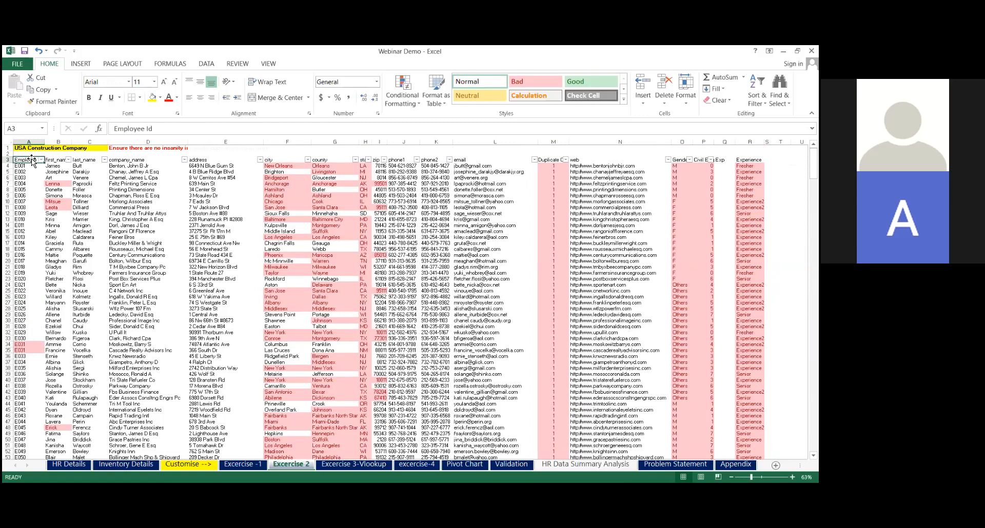
pyautogui.press('Up')
pyautogui.press('Up')
pyautogui.press('Down')
pyautogui.press('Down')
pyautogui.press('Down')
pyautogui.click(42, 161)
pyautogui.moveTo(66, 221)
pyautogui.click(190, 237)
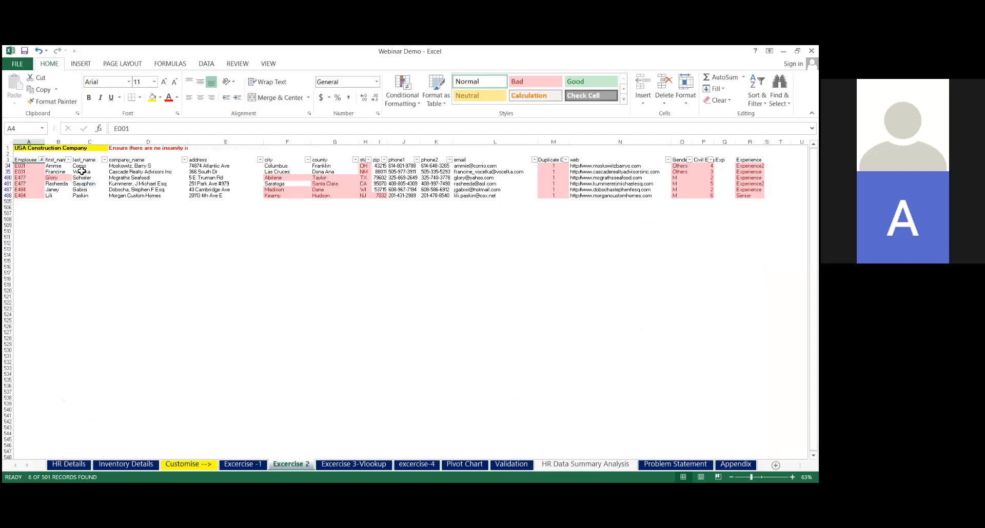
# Clear the color filter from the Excercise 2 employee data
pyautogui.click(62, 160)
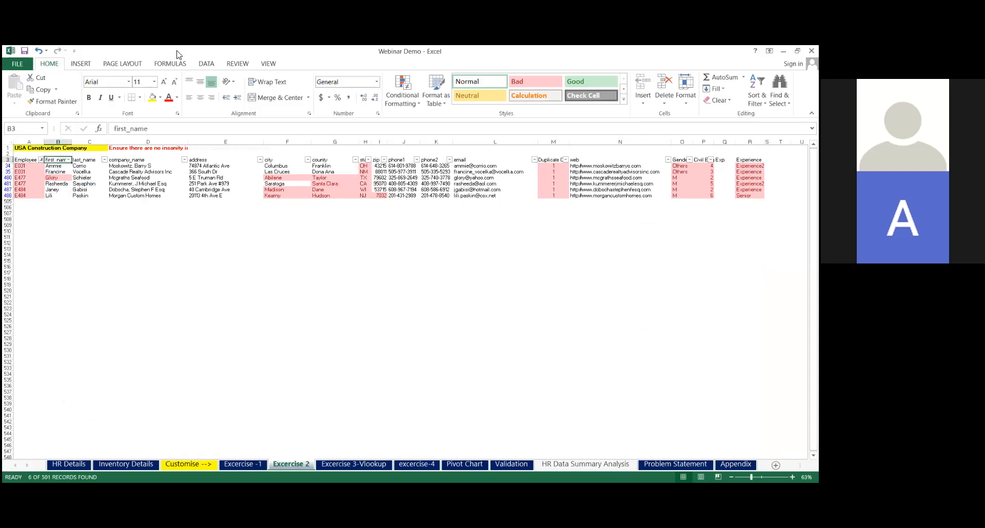
pyautogui.click(204, 65)
pyautogui.click(294, 78)
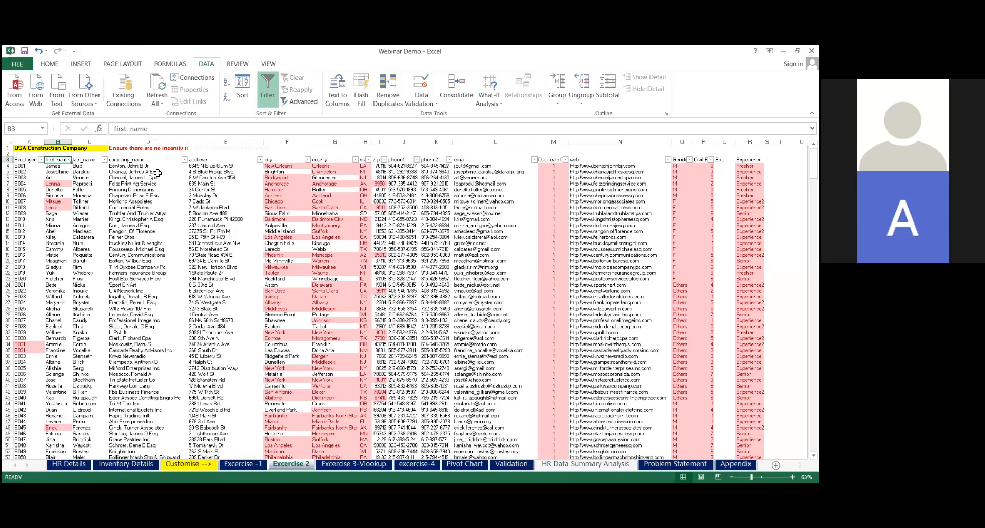
# Clear the conditional formatting rules from the entire Excercise 2 employee table, from the Employee Id header through the Experience column
pyautogui.press('Left')
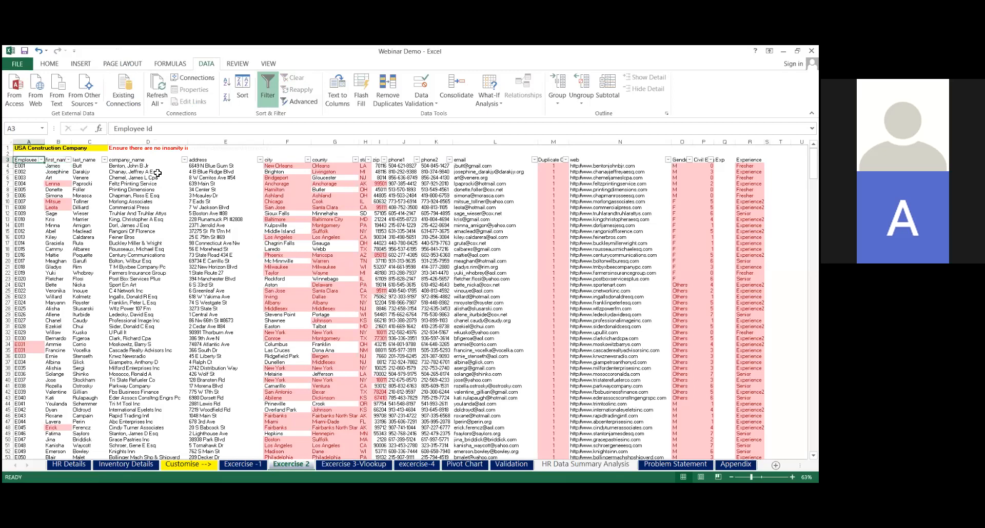
pyautogui.hotkey('ctrl', 'shift', 'Right')
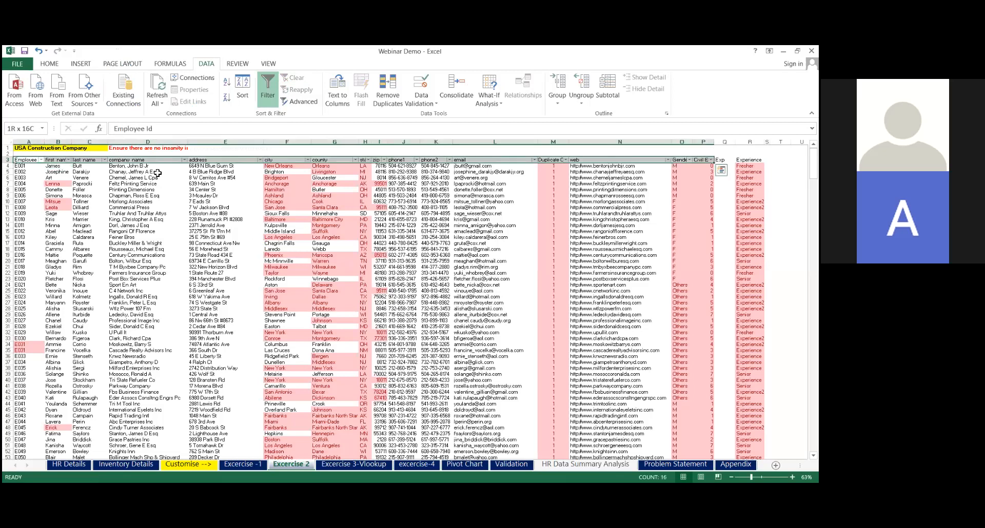
pyautogui.hotkey('ctrl', 'shift', 'Right')
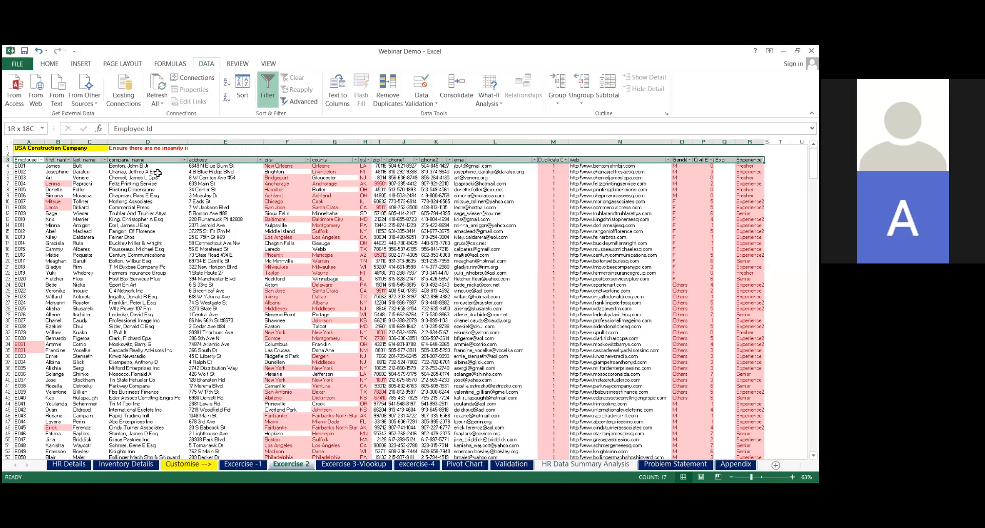
pyautogui.hotkey('ctrl', 'shift', 'Down')
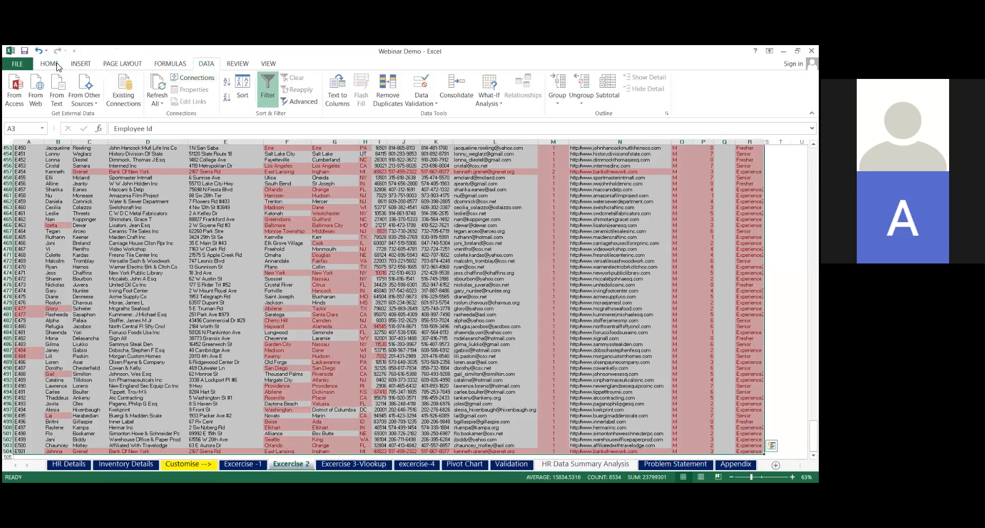
pyautogui.click(50, 63)
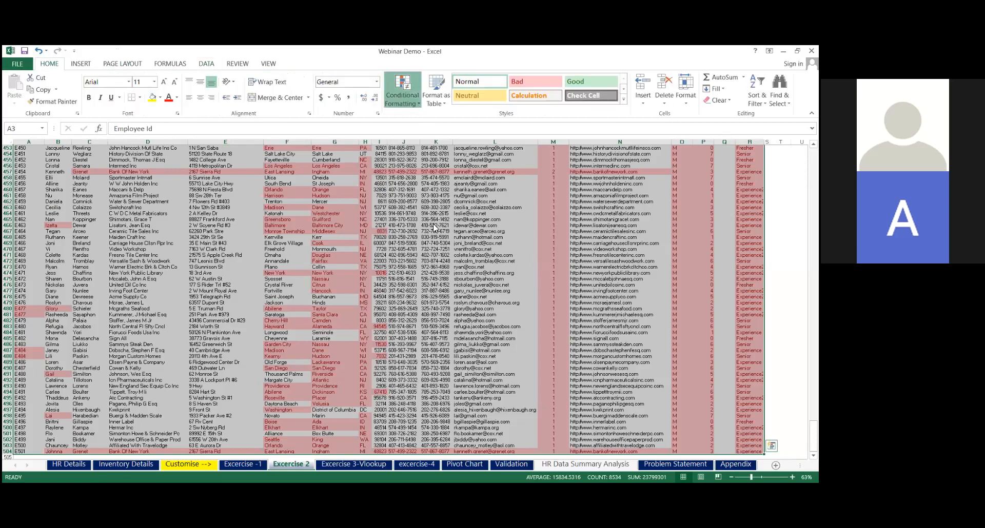
pyautogui.click(402, 89)
pyautogui.moveTo(451, 242)
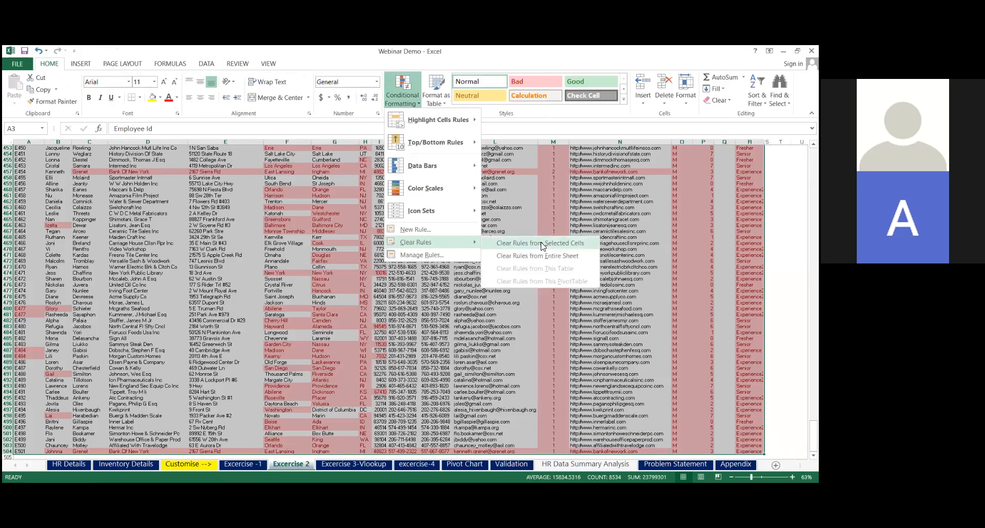
pyautogui.click(542, 244)
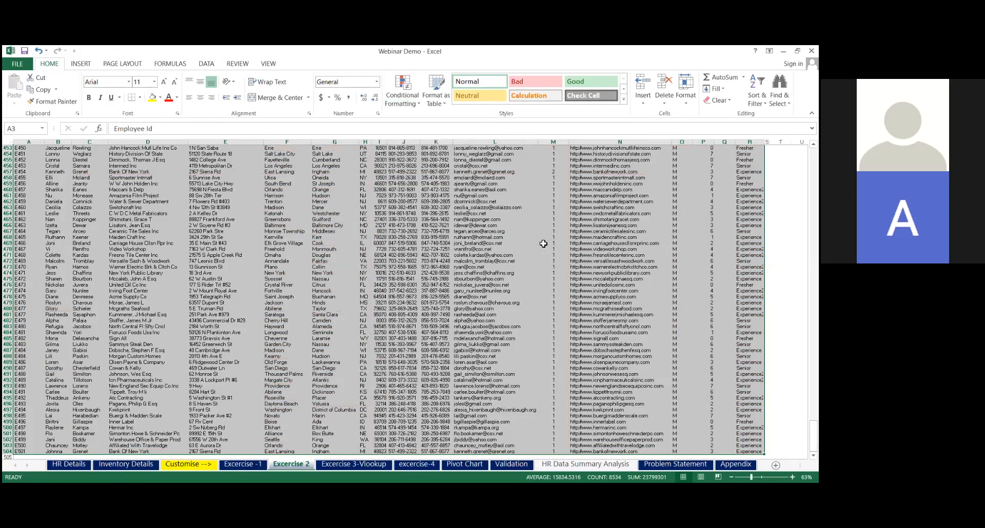
# Insert a blank column before first_name and enter the header "Duplicate check" in B3
pyautogui.hotkey('ctrl', 'Home')
pyautogui.press('Down')
pyautogui.press('Down')
pyautogui.press('Down')
pyautogui.press('Up')
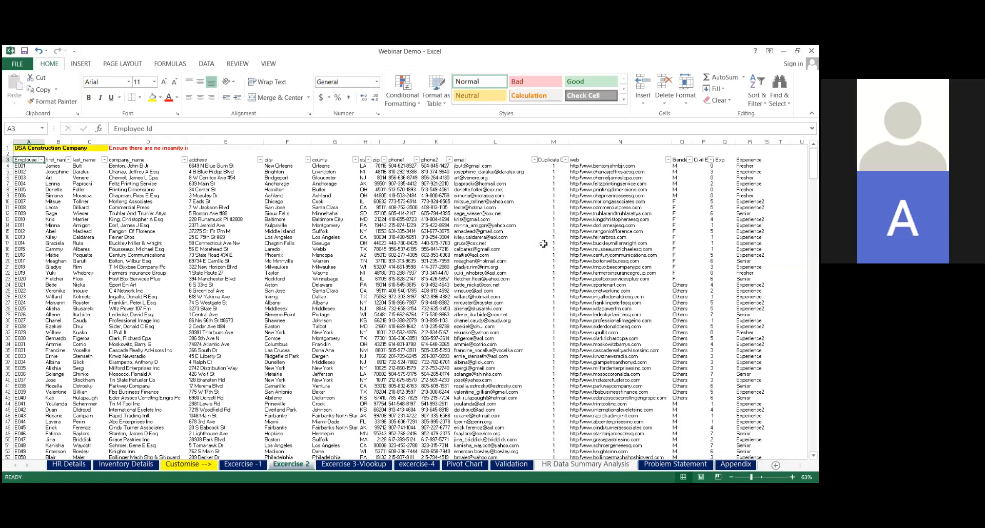
pyautogui.click(59, 142)
pyautogui.hotkey('ctrl', 'shift', '+')
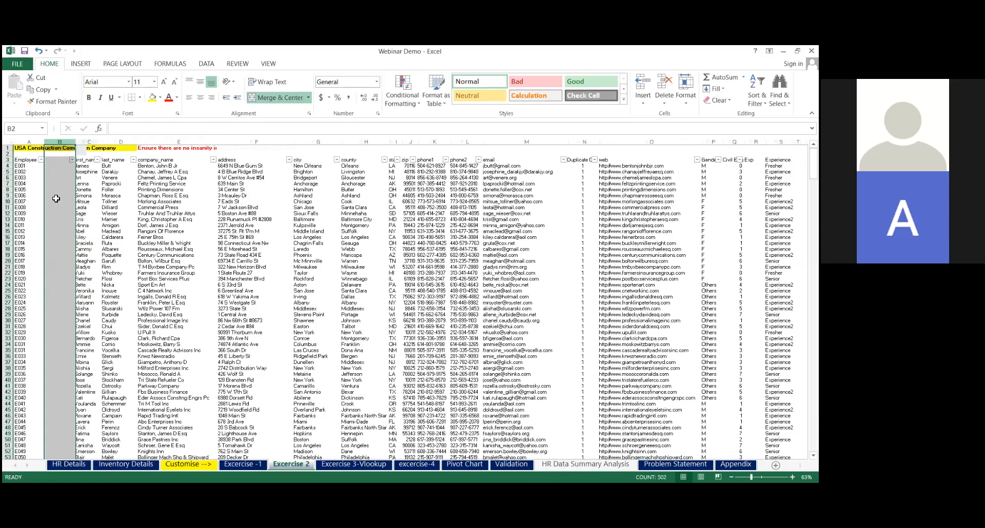
pyautogui.click(60, 165)
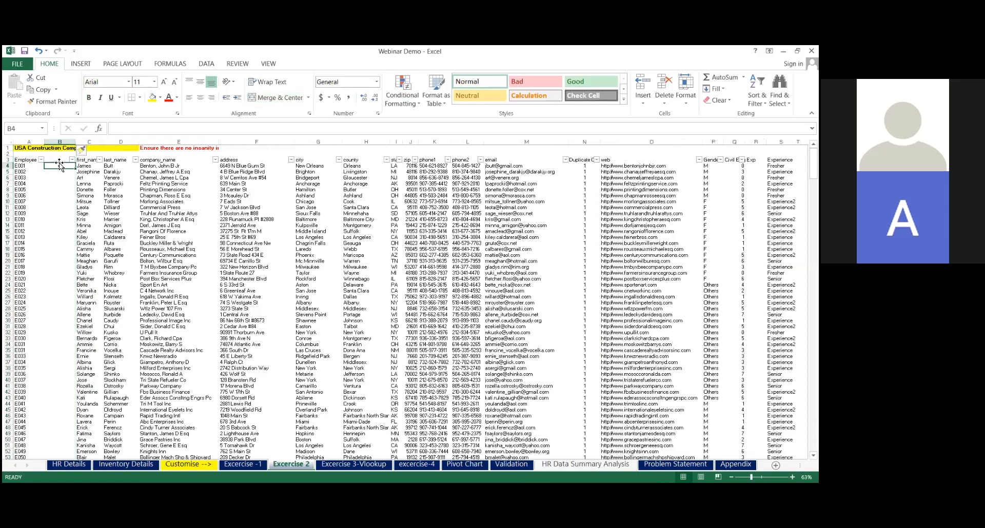
pyautogui.click(59, 161)
pyautogui.write('D')
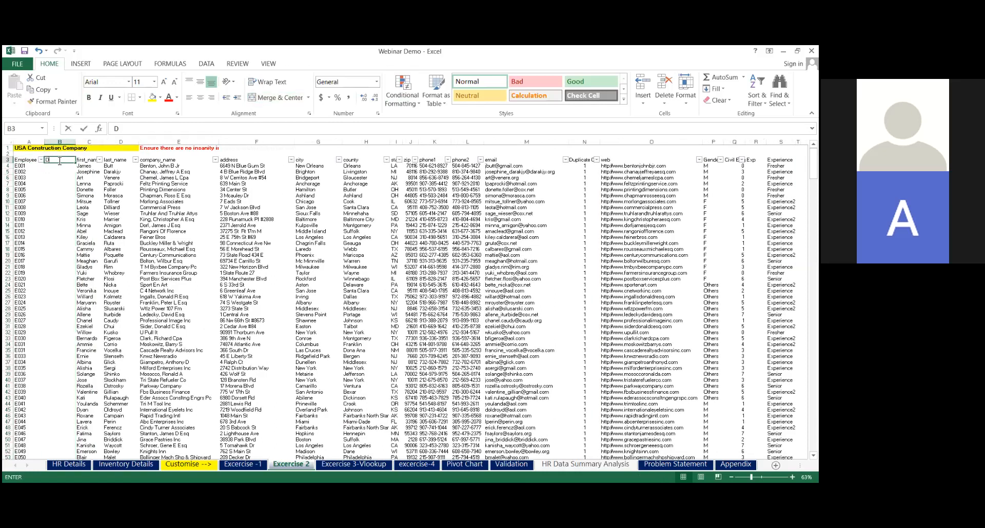
pyautogui.write('uplicate check')
pyautogui.press('Return')
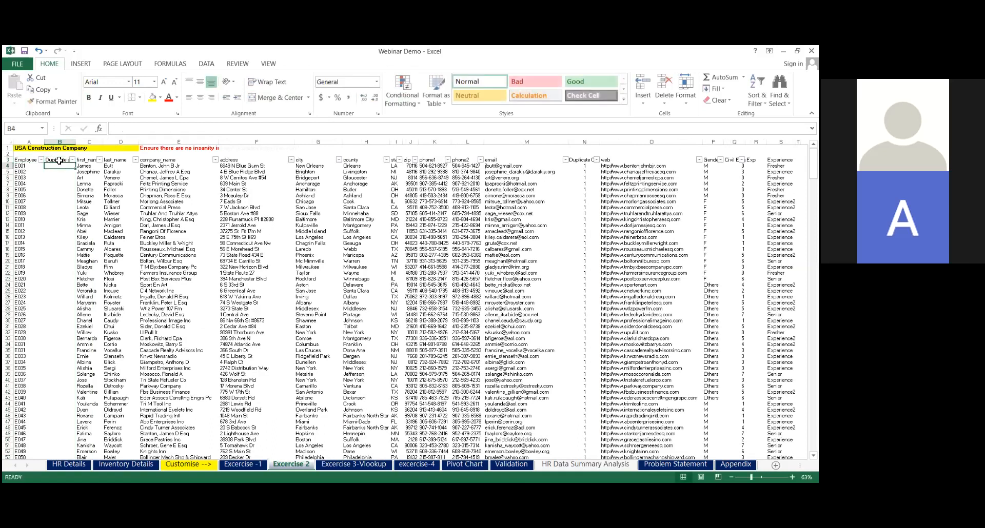
# Start a COUNTIF formula in B4 with the Employee Ids A4:A504 as its range
pyautogui.write('=')
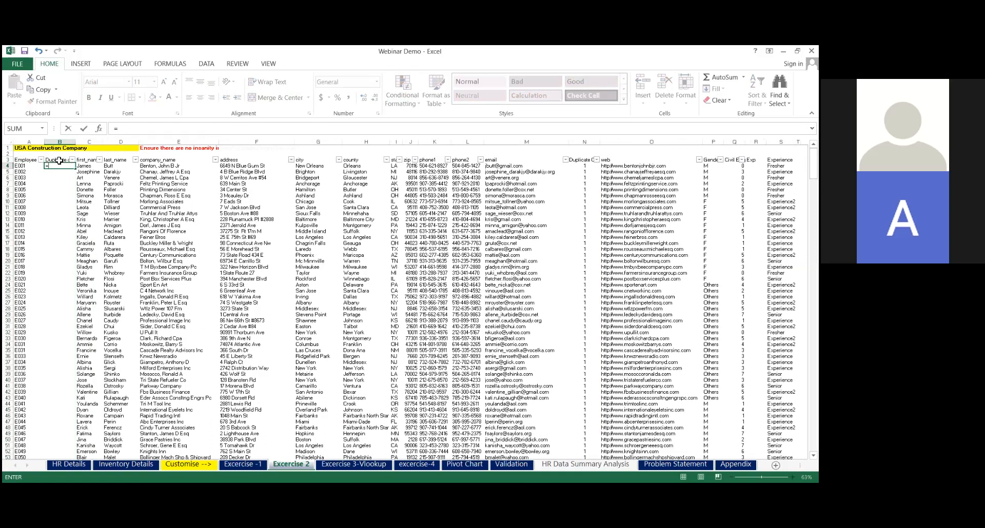
pyautogui.write('count')
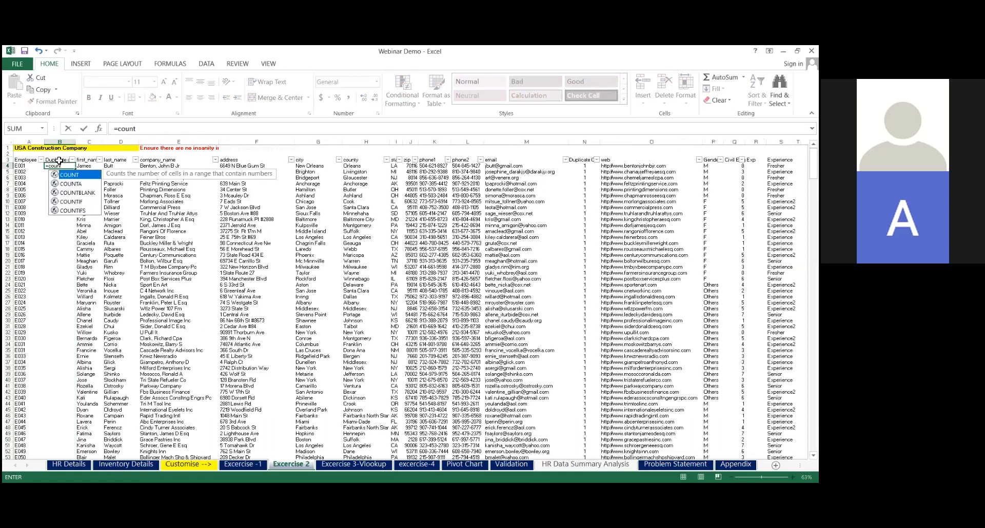
pyautogui.click(77, 202)
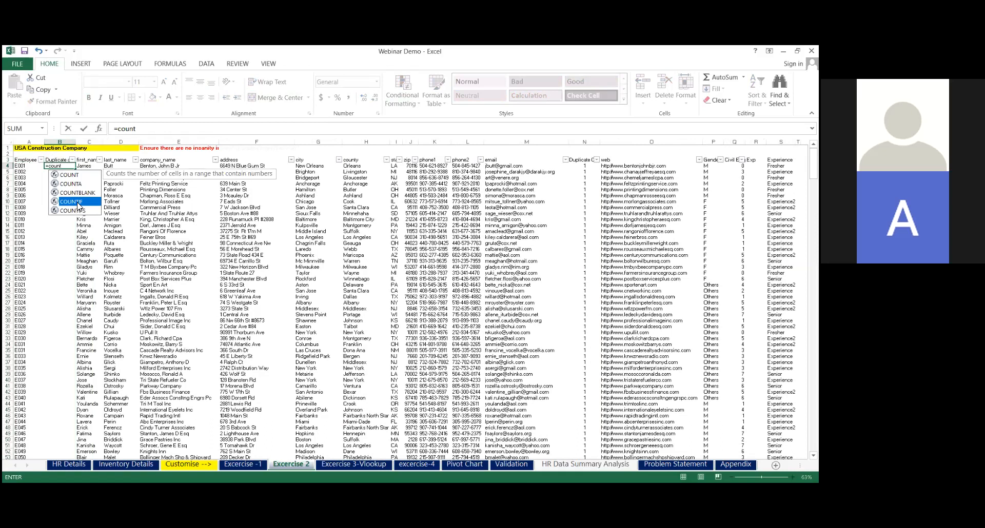
pyautogui.doubleClick(77, 202)
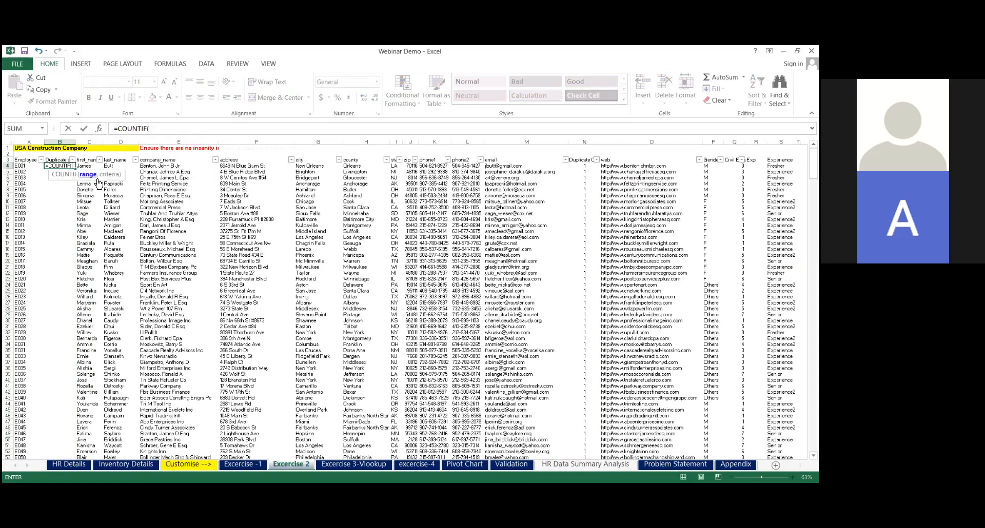
pyautogui.click(33, 167)
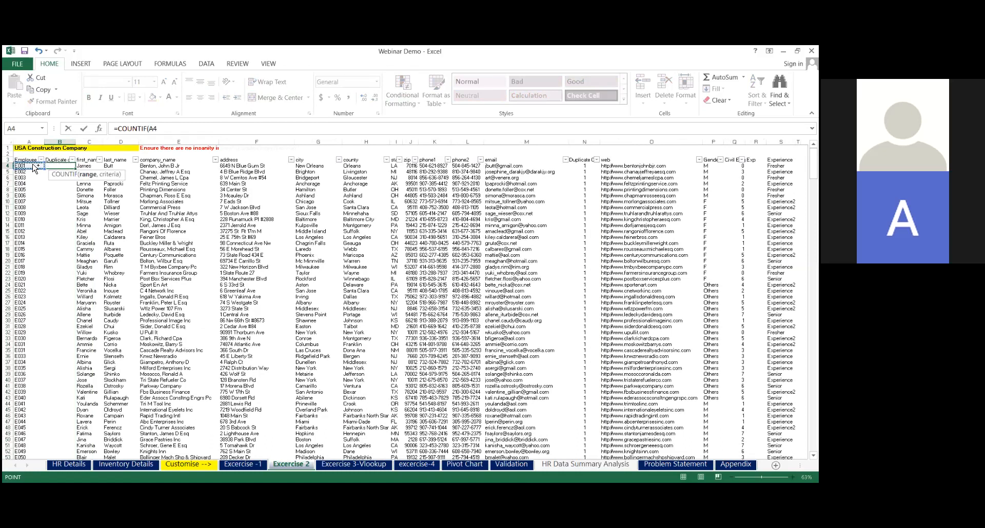
pyautogui.hotkey('ctrl', 'shift', 'Down')
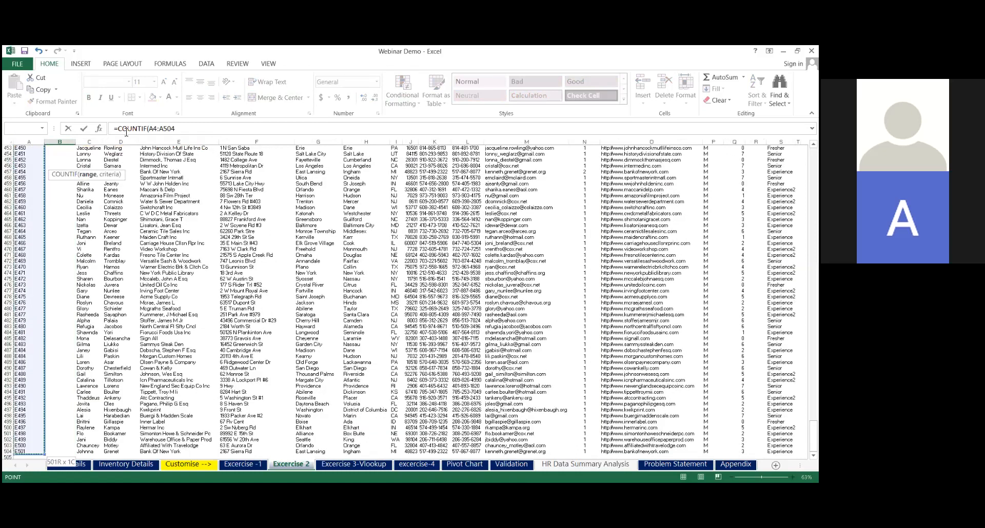
# Extend the COUNTIF range to A4:A700, use A4 as the criteria, and complete the formula
pyautogui.click(179, 130)
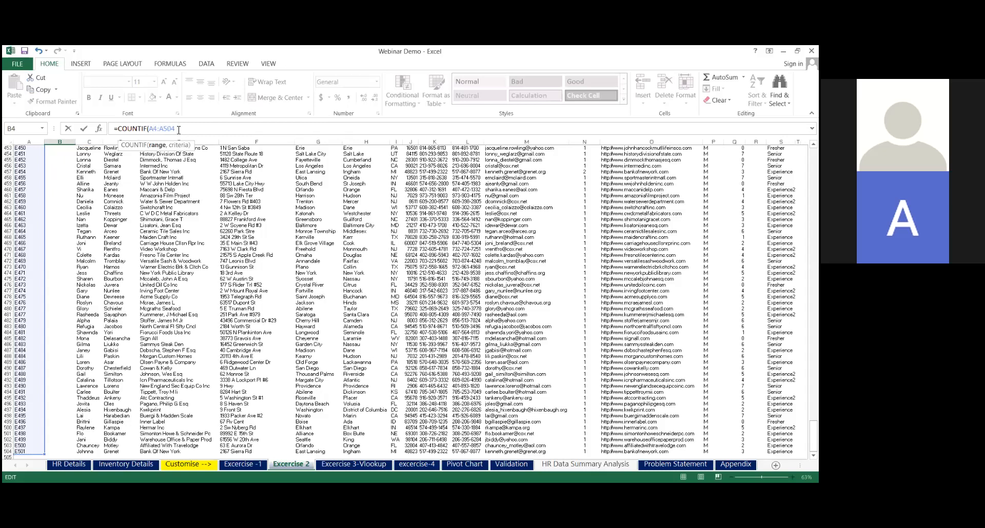
pyautogui.press('BackSpace')
pyautogui.press('BackSpace')
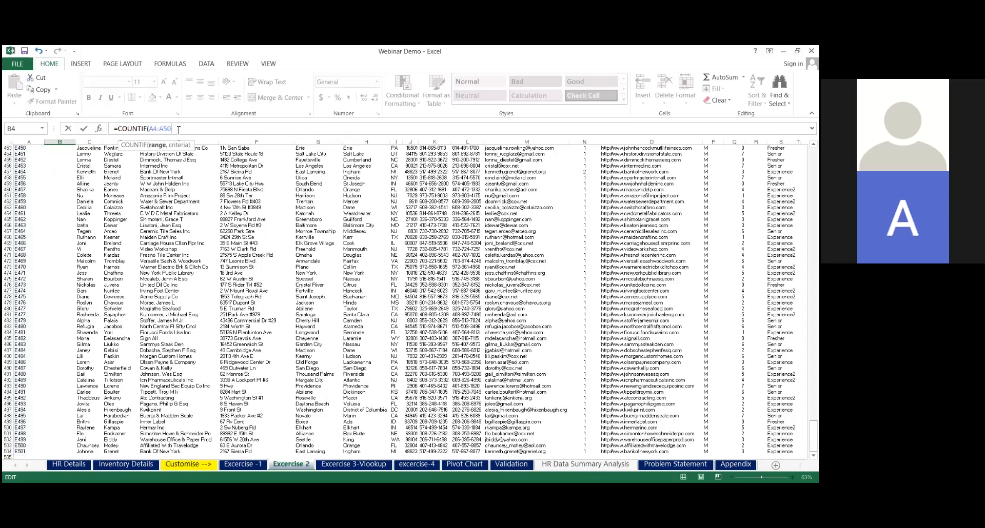
pyautogui.press('BackSpace')
pyautogui.write('700,')
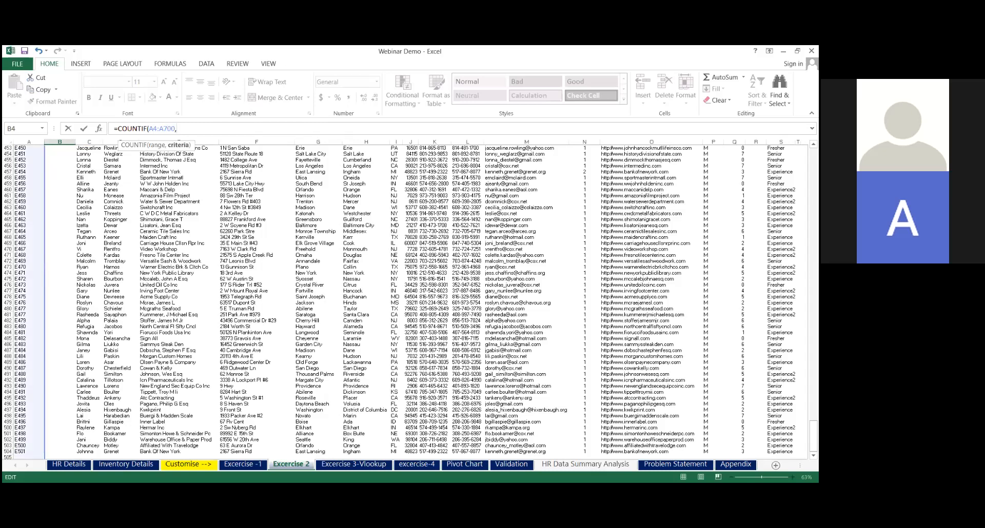
pyautogui.scroll(20, 353, 160)
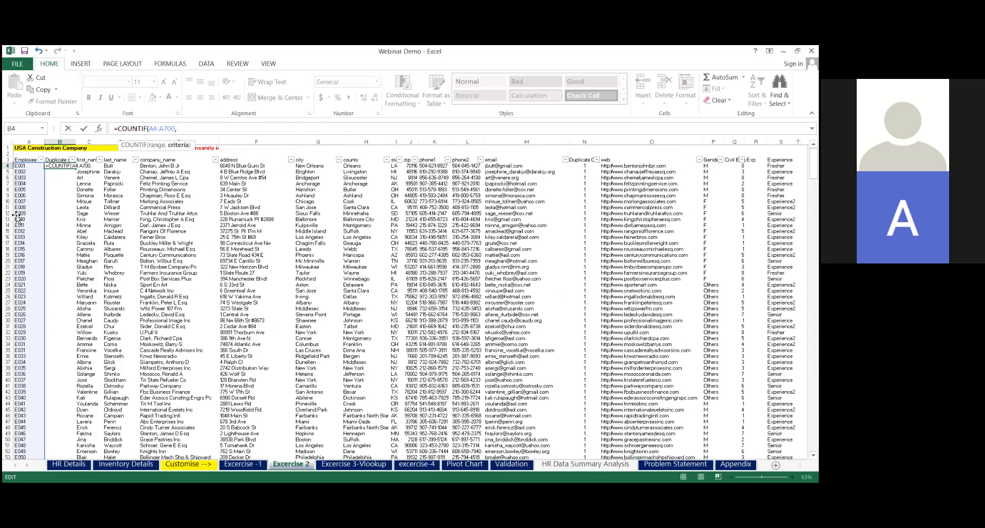
pyautogui.click(25, 166)
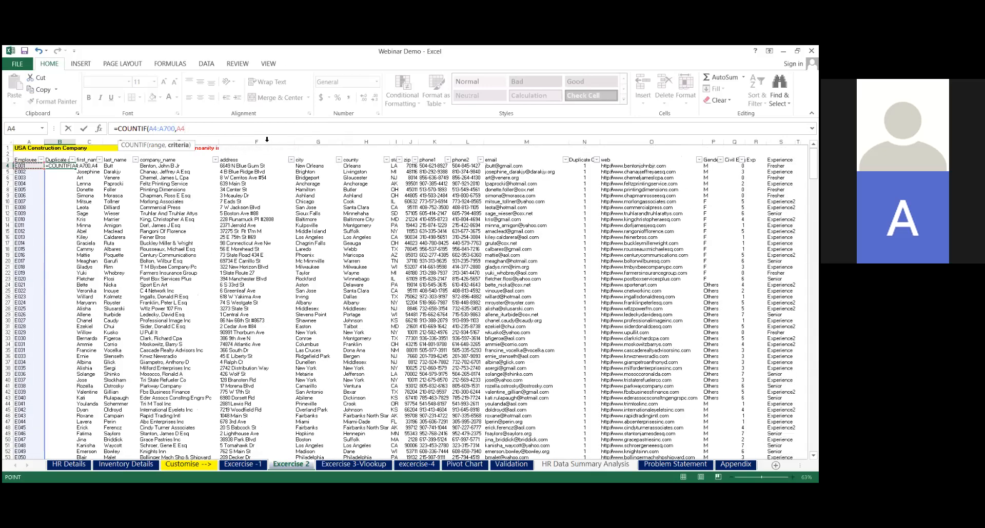
pyautogui.write(')')
pyautogui.press('Return')
# Fill the COUNTIF formula down the Duplicate check column and center the column's contents
pyautogui.click(69, 166)
pyautogui.doubleClick(75, 169)
pyautogui.click(66, 145)
pyautogui.click(200, 98)
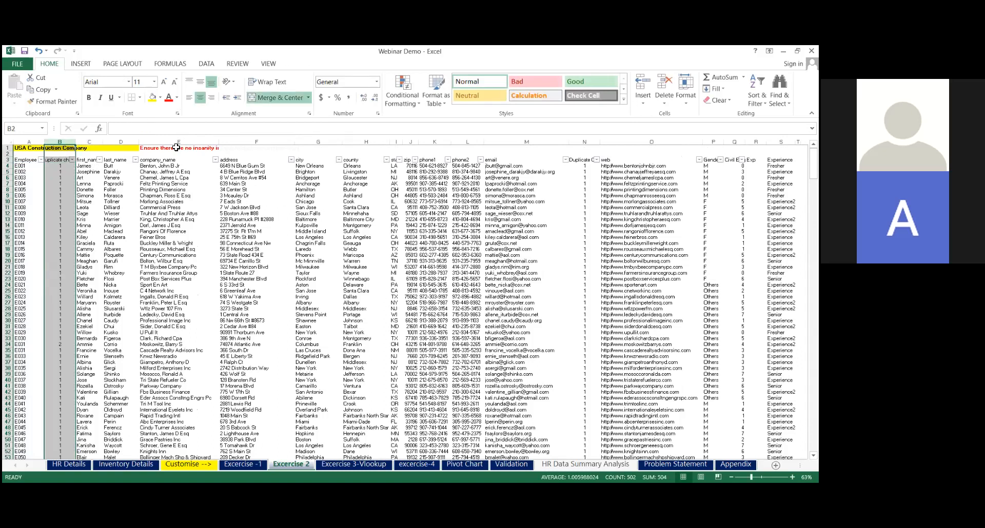
# Filter the Duplicate check column to show only records with the value 2, and clear the filter again
pyautogui.click(72, 172)
pyautogui.click(72, 160)
pyautogui.click(53, 262)
pyautogui.click(36, 277)
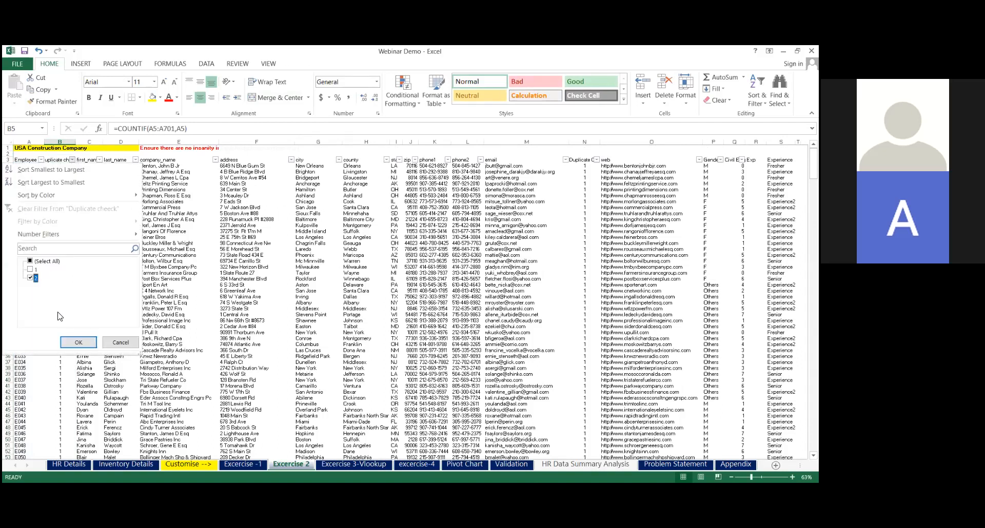
pyautogui.click(79, 343)
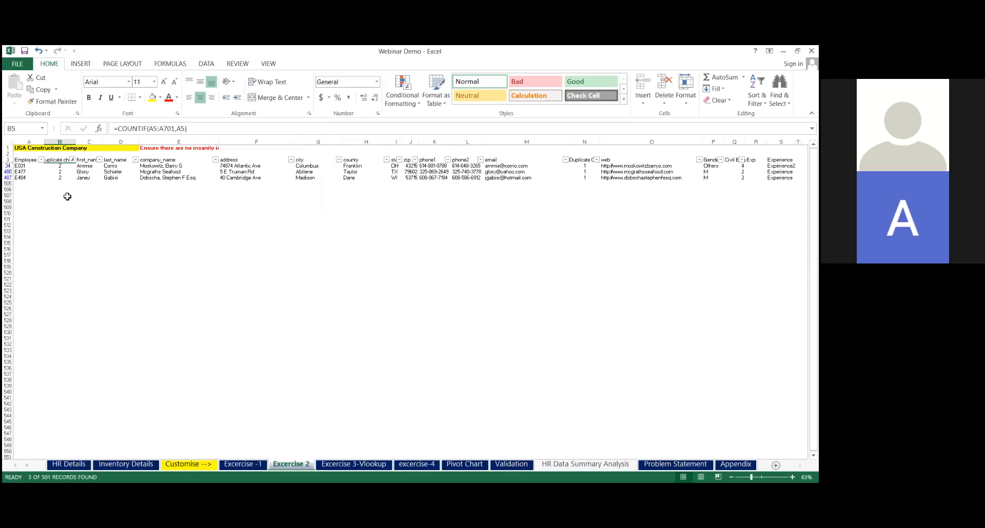
pyautogui.click(206, 64)
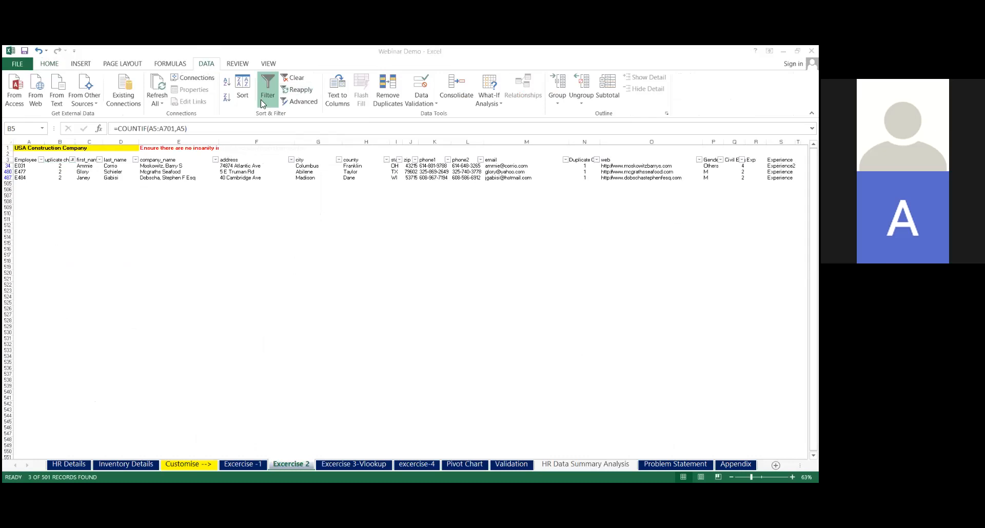
pyautogui.click(292, 78)
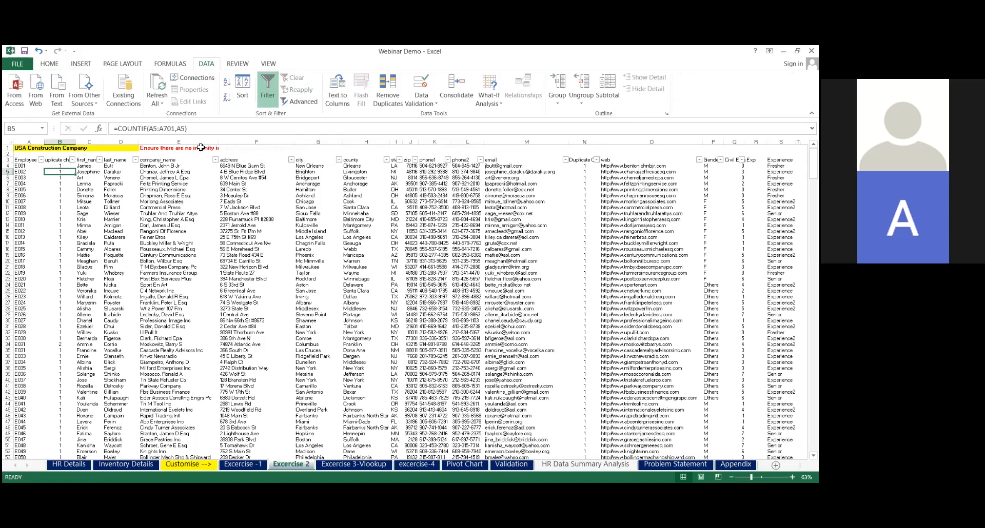
# Copy the Duplicate check column and insert the copy before last_name to count duplicate first names
pyautogui.click(70, 142)
pyautogui.hotkey('ctrl', 'c')
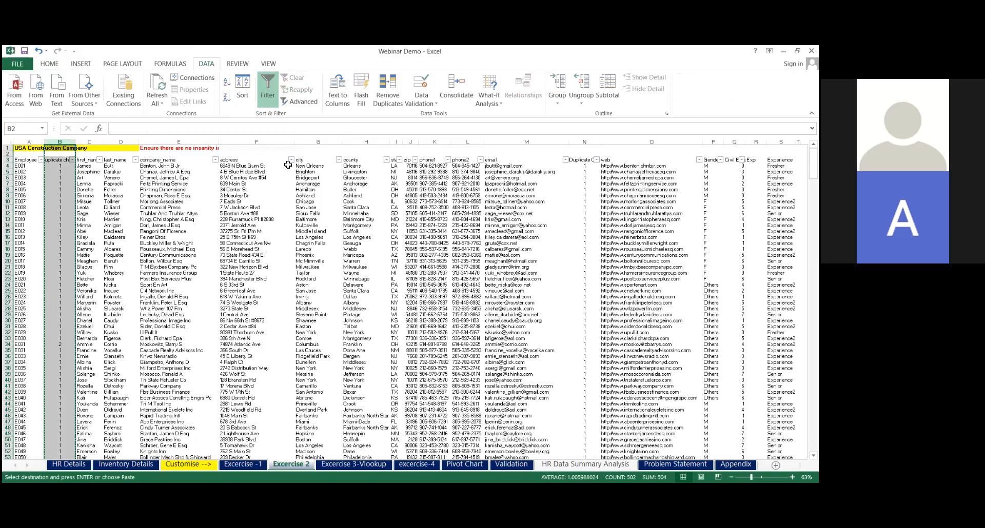
pyautogui.click(122, 143)
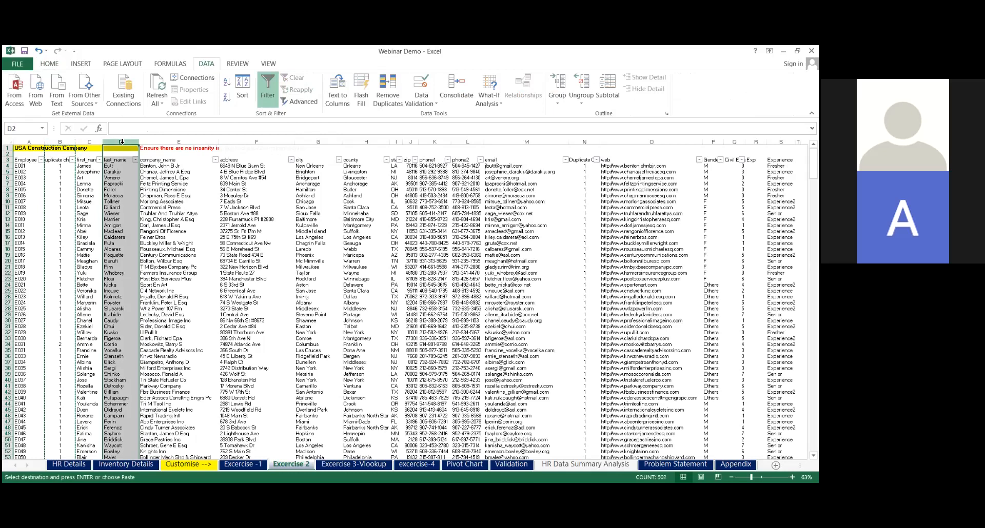
pyautogui.rightClick(122, 143)
pyautogui.click(165, 216)
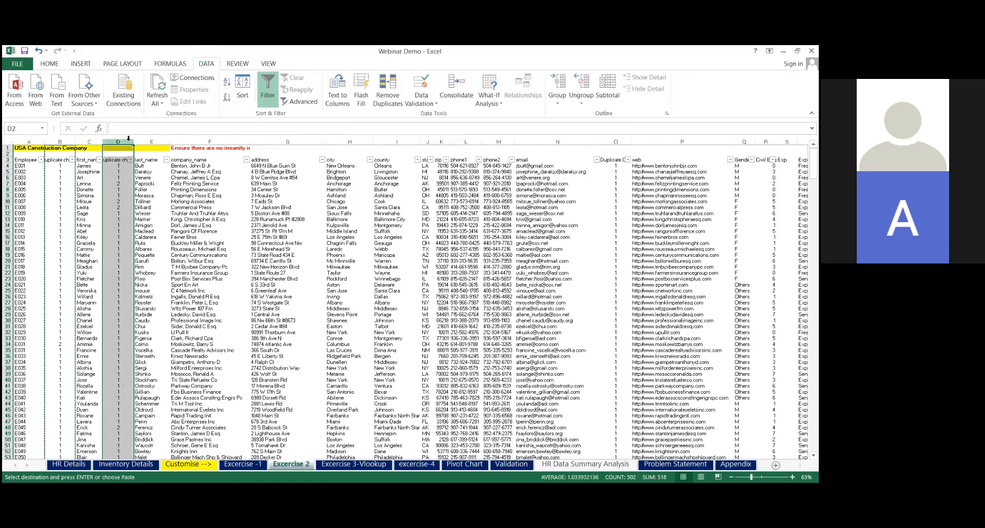
# Insert another copy of the duplicate check column before company_name to count duplicate last names
pyautogui.click(213, 143)
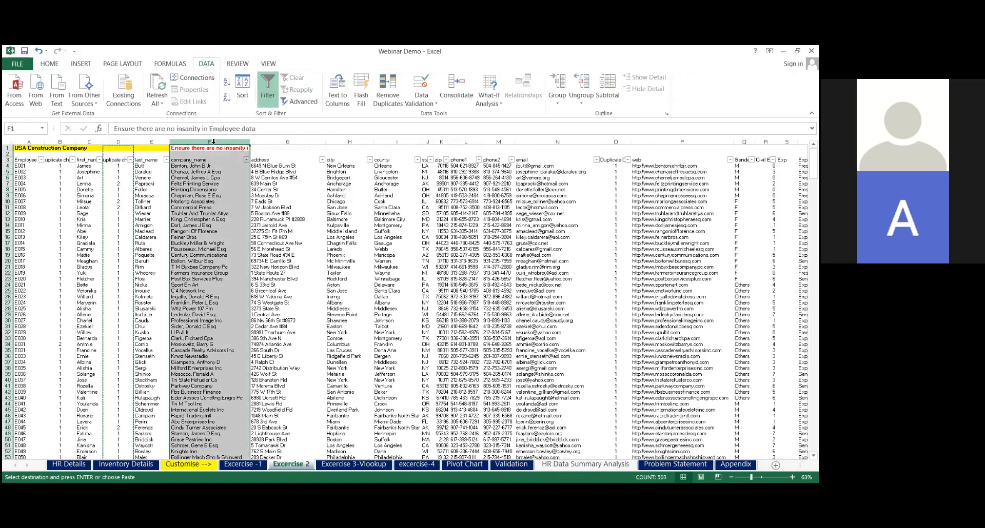
pyautogui.rightClick(213, 143)
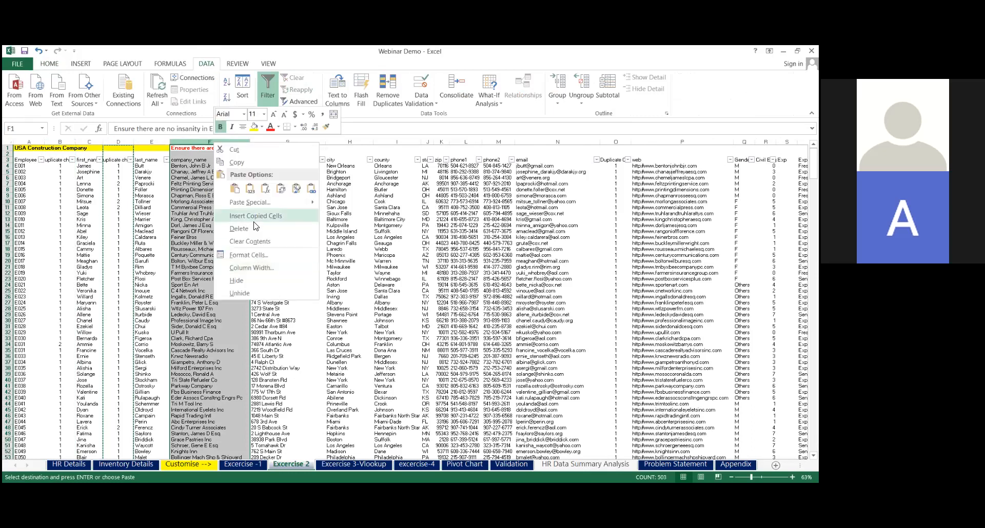
pyautogui.click(255, 219)
pyautogui.press('Escape')
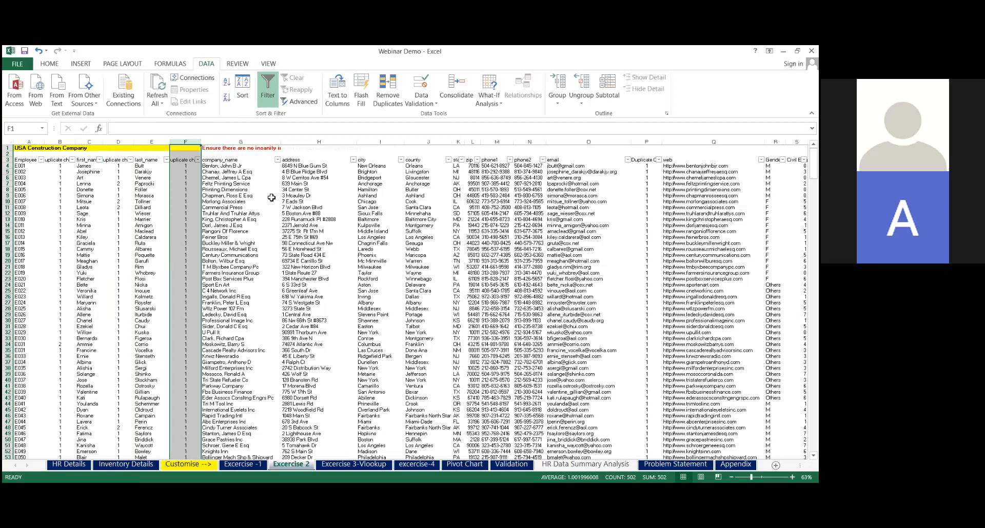
pyautogui.click(237, 184)
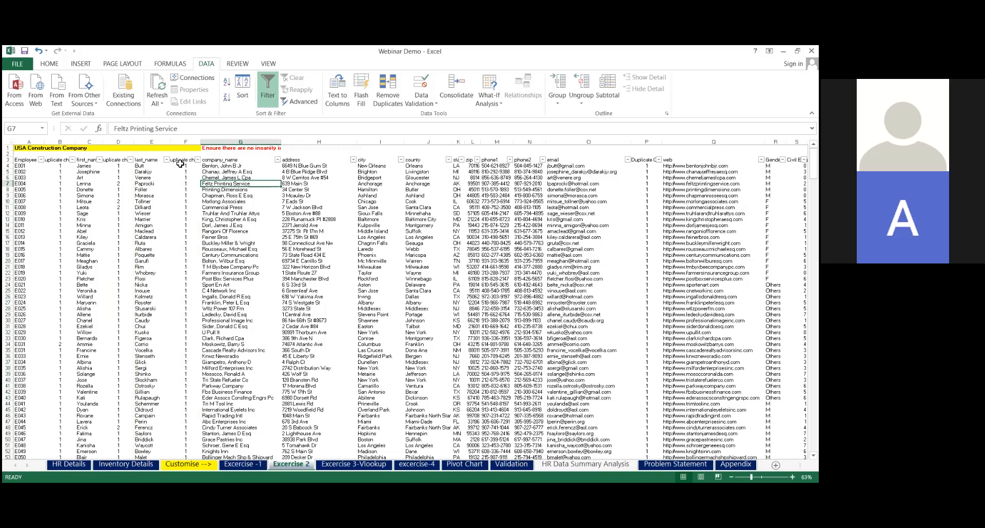
# Examine the filter values of the first-name duplicate check column and the COUNTIF formula in D7
pyautogui.click(130, 160)
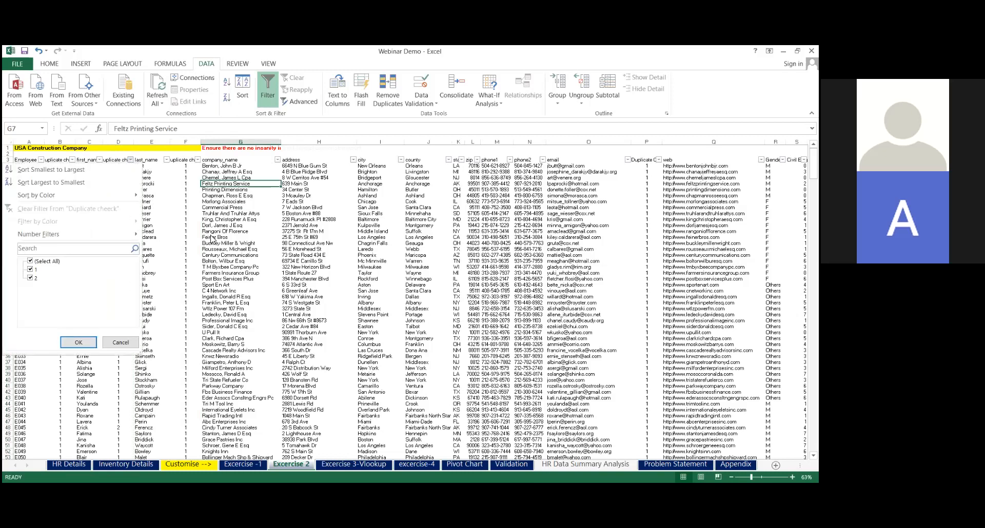
pyautogui.press('Escape')
pyautogui.click(122, 185)
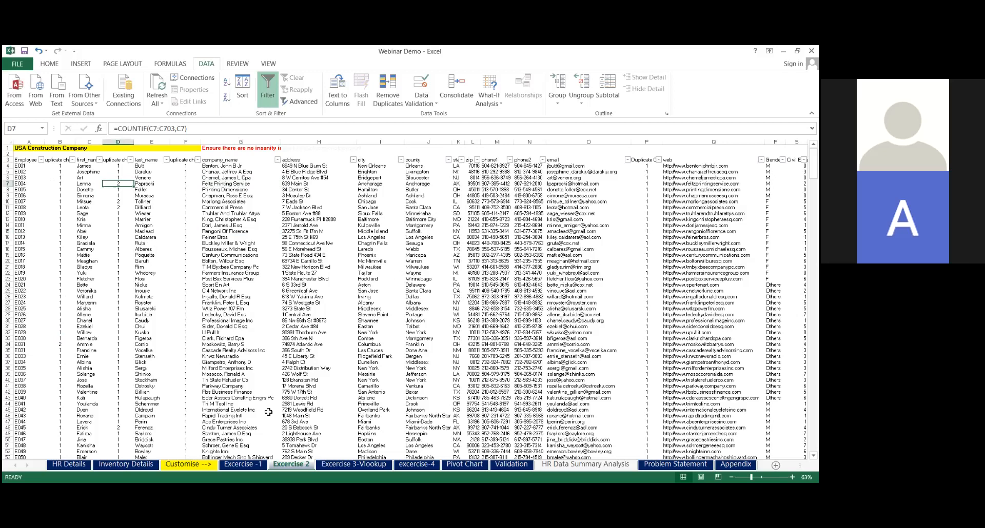
# Open the Excercise 3-Vlookup sheet and view the HR Details source table it should look up from, returning to the exercise sheet
pyautogui.click(343, 465)
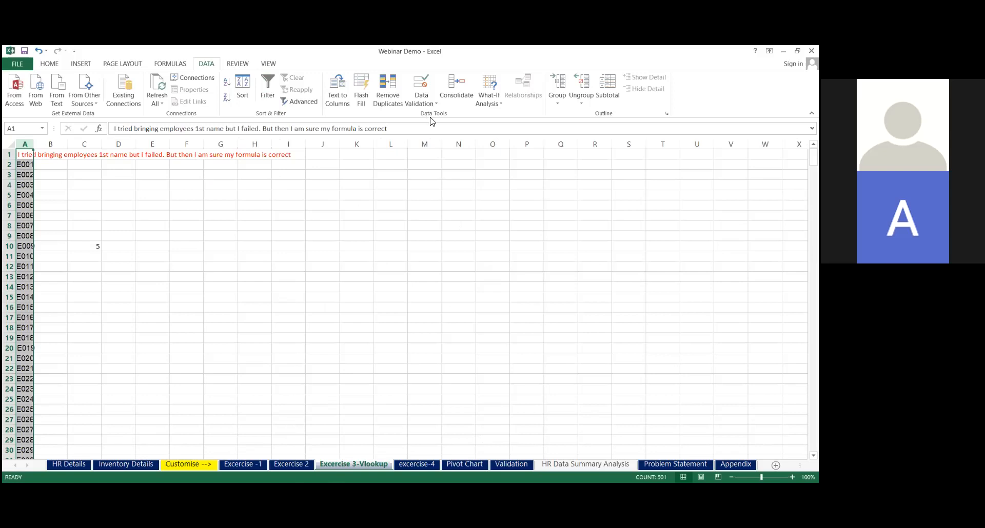
pyautogui.hotkey('alt', 'Tab')
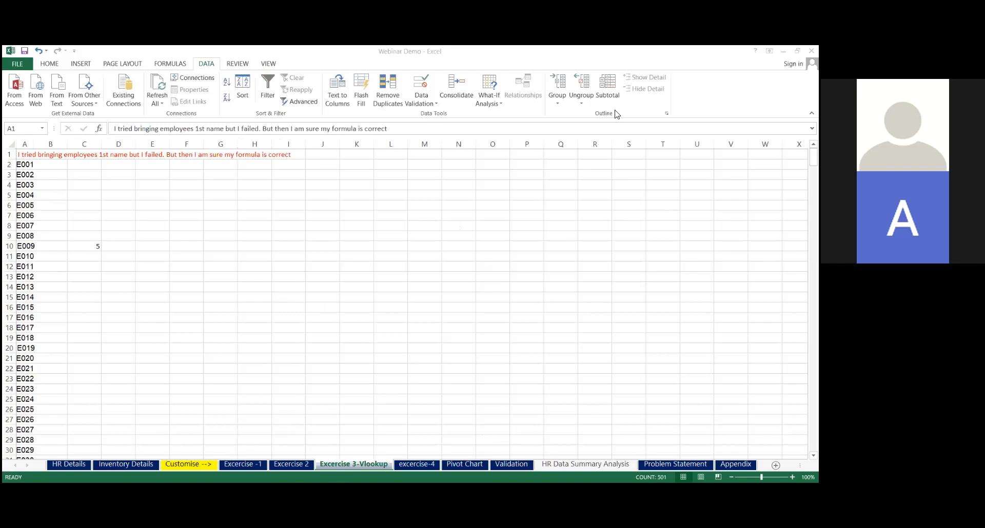
pyautogui.click(262, 181)
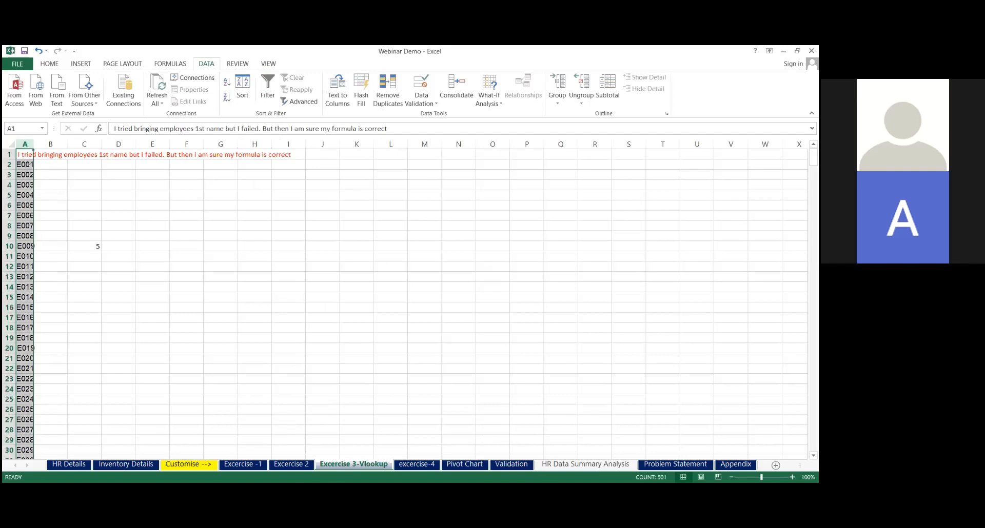
pyautogui.click(302, 446)
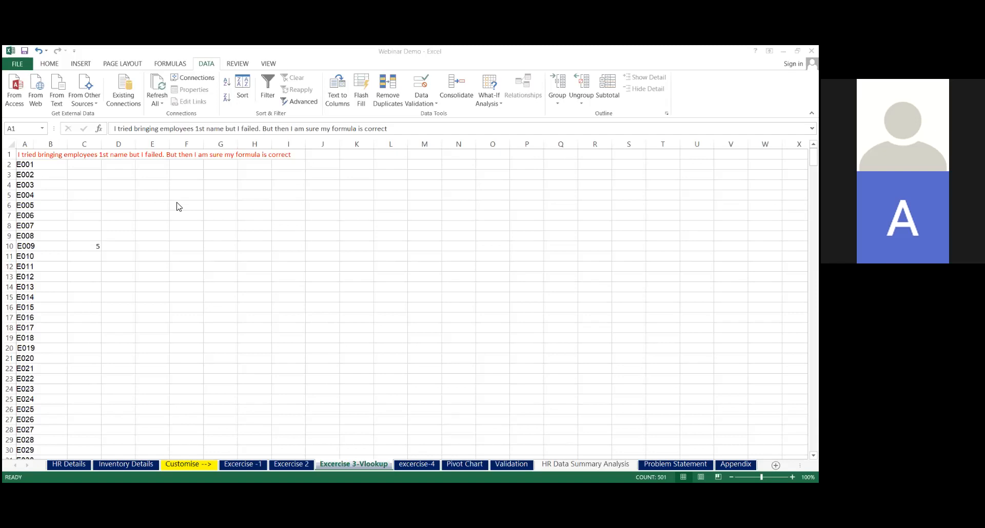
pyautogui.click(76, 467)
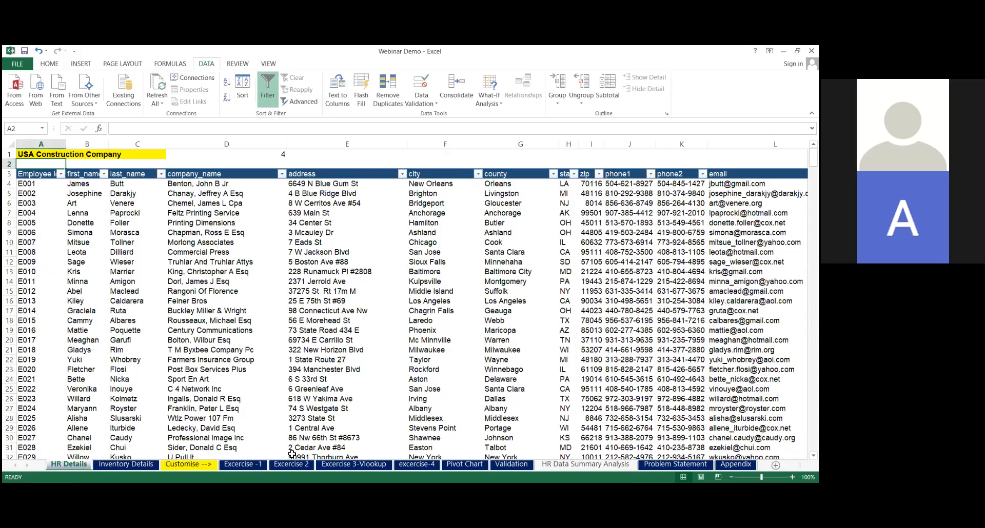
pyautogui.click(345, 466)
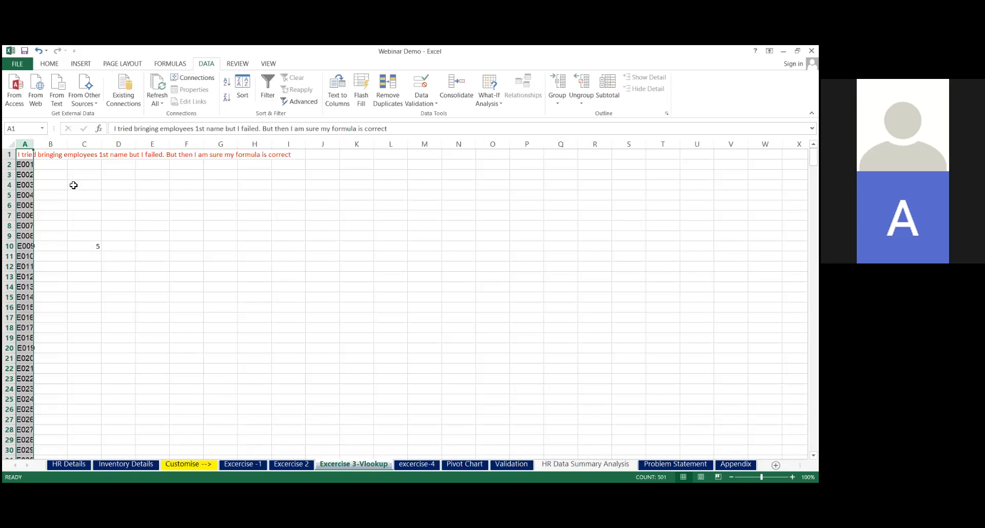
# Clear the employee IDs in cells A497:A499 near the end of the Excercise 3-Vlookup list
pyautogui.click(24, 357)
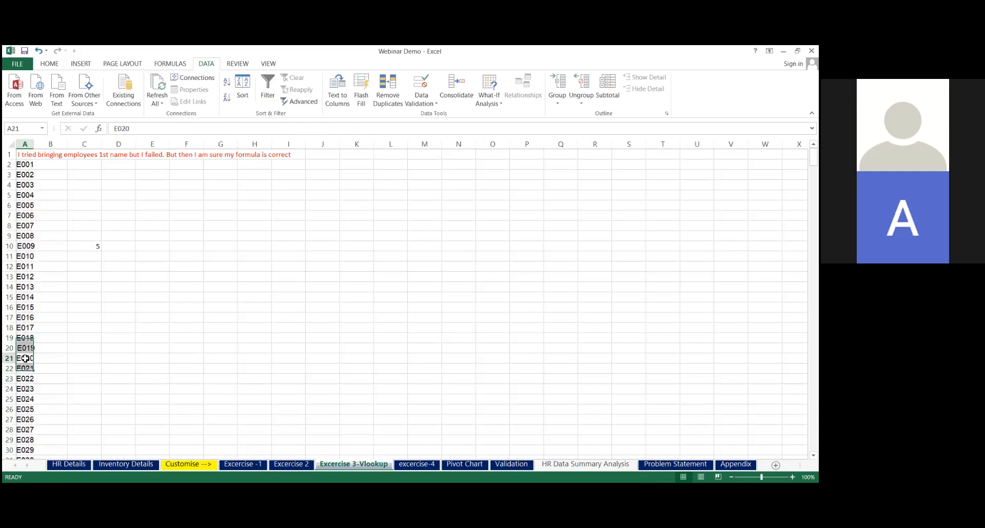
pyautogui.hotkey('ctrl', 'Down')
pyautogui.press('Up')
pyautogui.press('Up')
pyautogui.press('Up')
pyautogui.press('Up')
pyautogui.hotkey('shift', 'Down')
pyautogui.hotkey('shift', 'Down')
pyautogui.press('Delete')
pyautogui.press('Up')
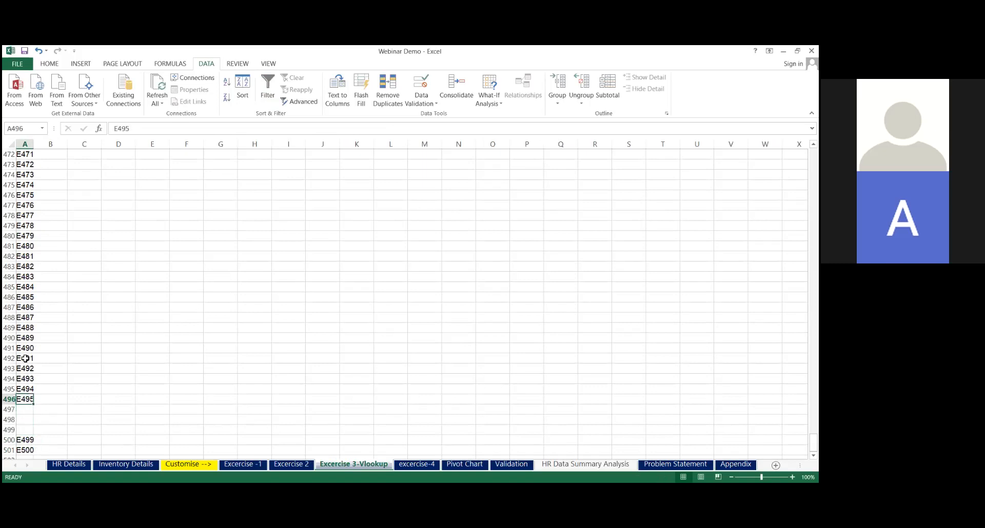
# Delete the emptied rows 497 to 499 and return to the start of the sheet
pyautogui.press('Down')
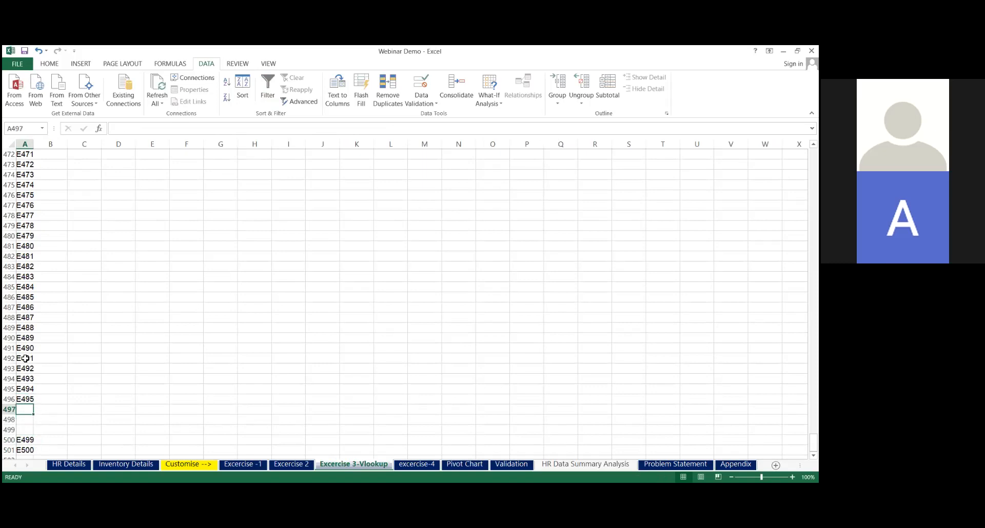
pyautogui.hotkey('shift', 'space')
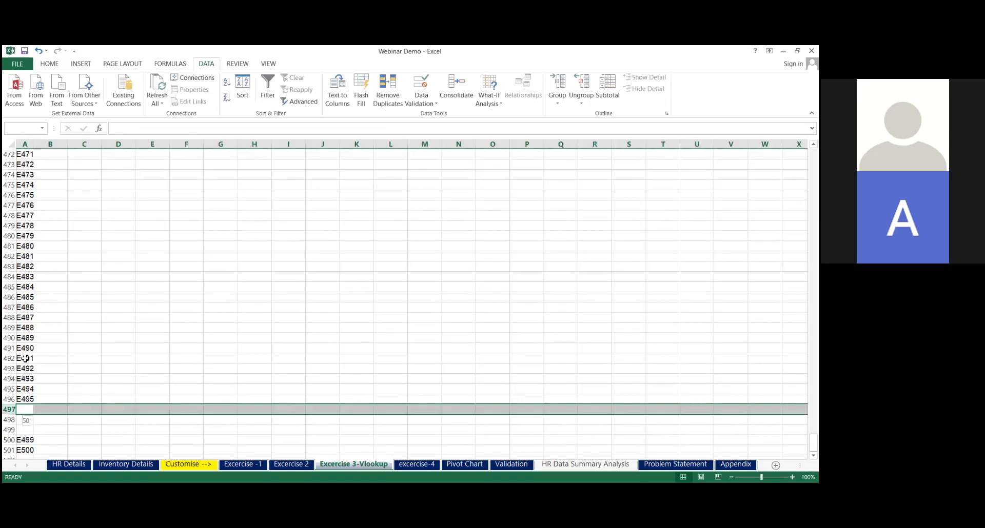
pyautogui.hotkey('shift', 'Down')
pyautogui.hotkey('shift', 'Down')
pyautogui.hotkey('ctrl', '-')
pyautogui.hotkey('ctrl', 'Home')
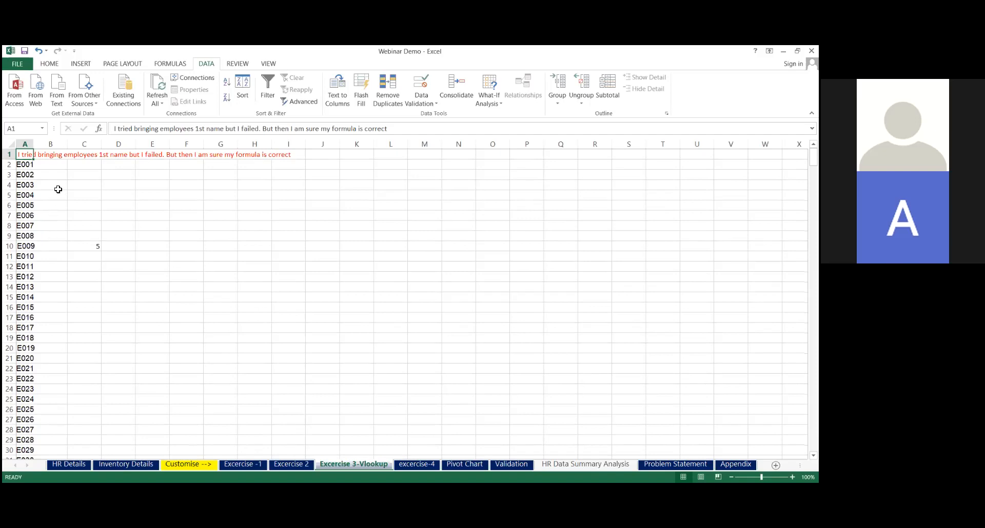
pyautogui.click(57, 169)
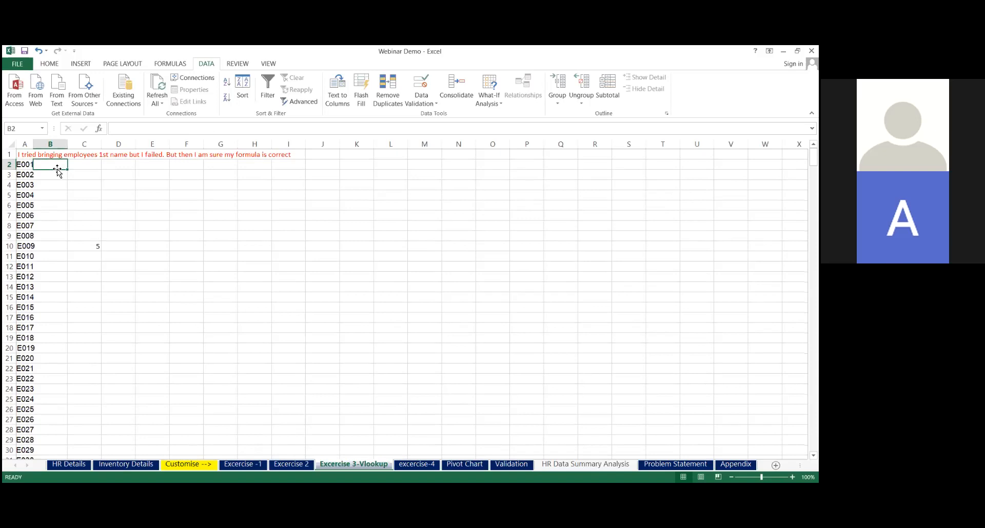
pyautogui.click(164, 64)
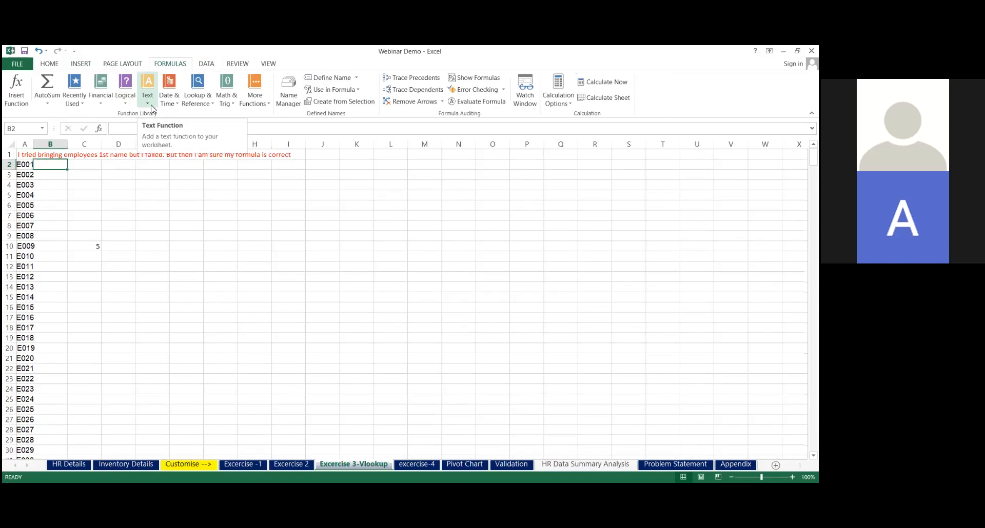
pyautogui.click(267, 108)
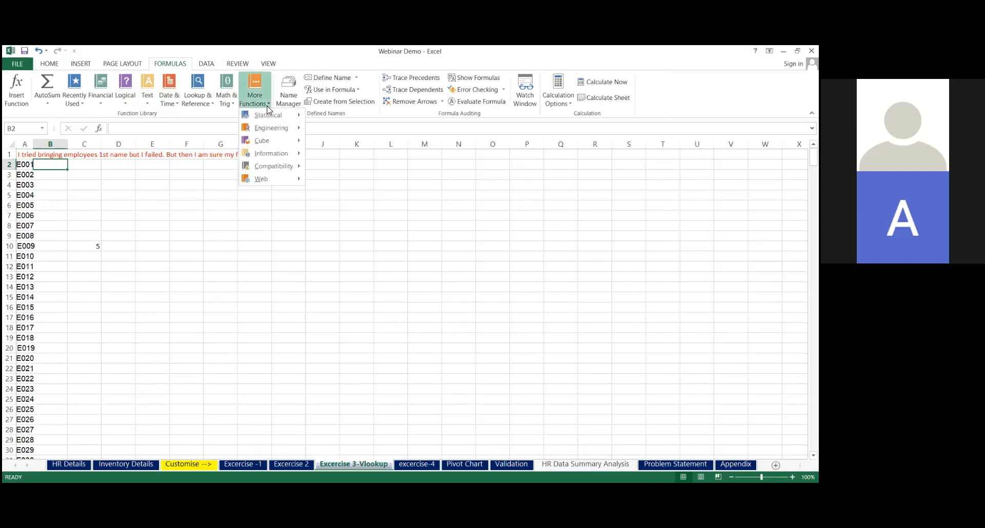
pyautogui.click(235, 105)
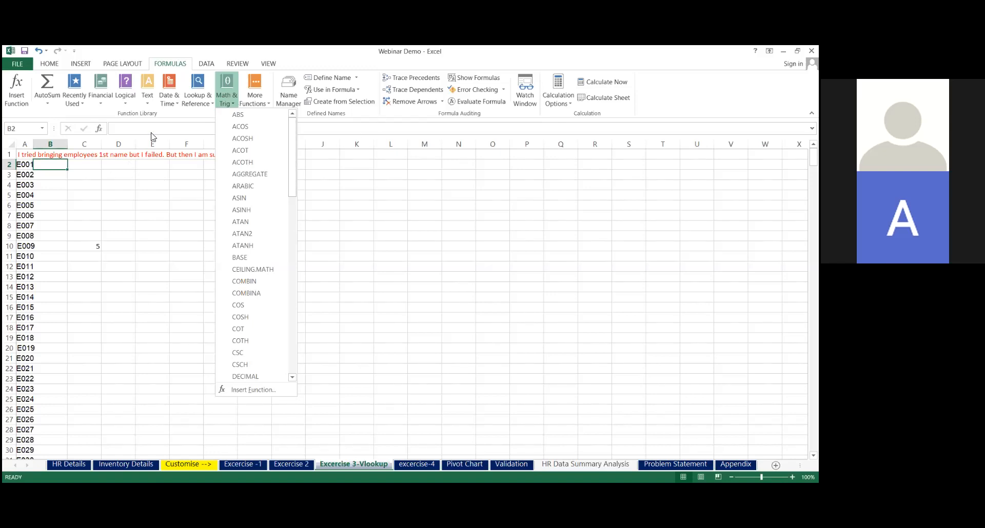
pyautogui.click(118, 165)
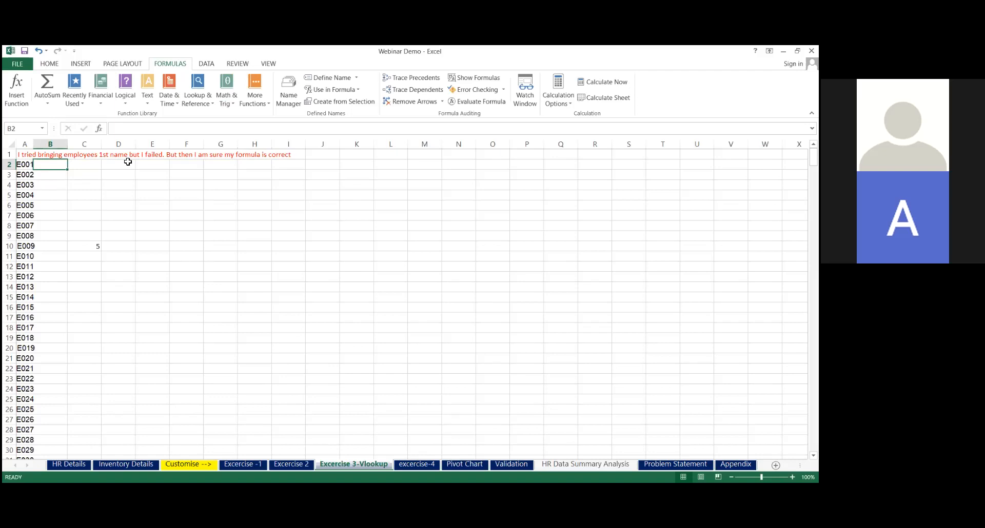
pyautogui.click(26, 142)
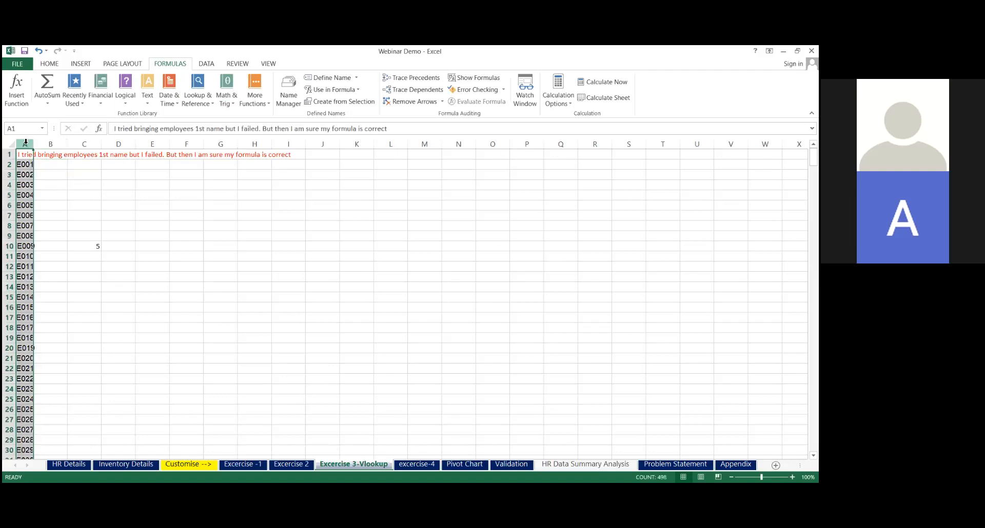
pyautogui.click(59, 210)
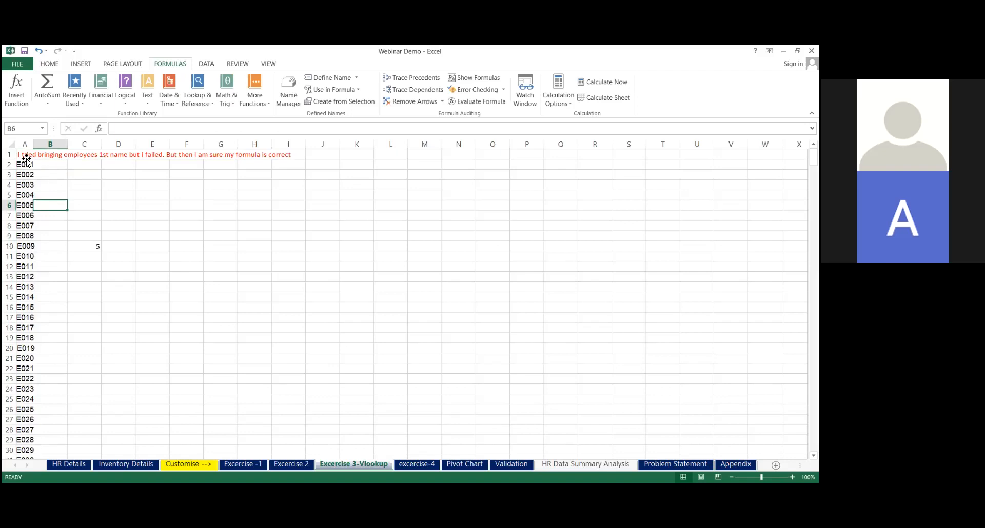
pyautogui.click(26, 157)
pyautogui.press('Right')
pyautogui.press('Right')
pyautogui.press('Right')
pyautogui.press('Right')
pyautogui.press('Right')
pyautogui.press('Right')
pyautogui.press('Right')
pyautogui.press('Right')
pyautogui.press('Right')
pyautogui.press('Right')
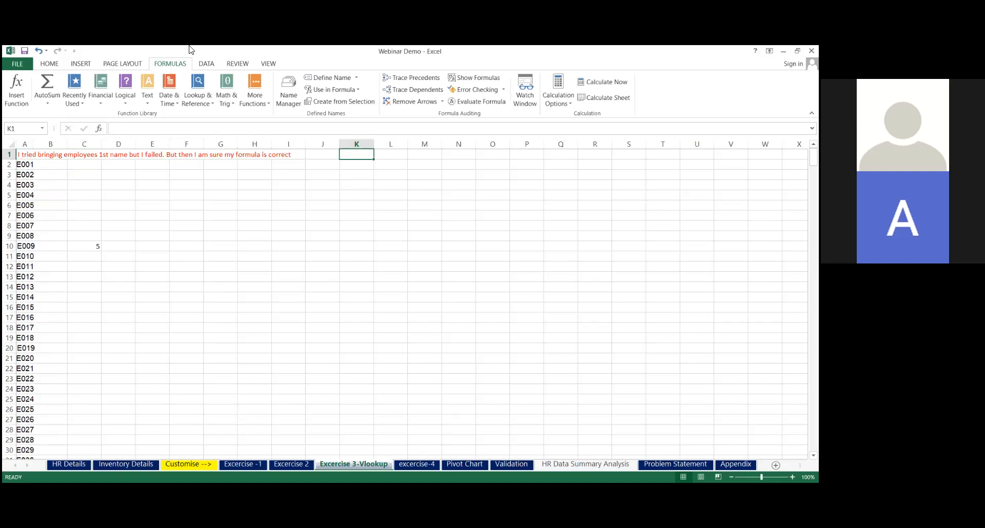
pyautogui.click(189, 46)
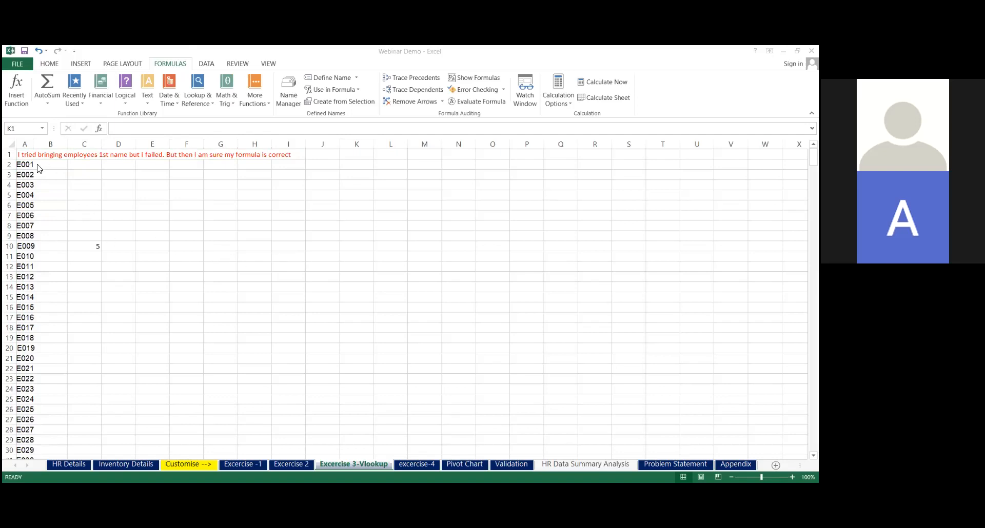
# Check the HR Details sheet again and try to enter a VLOOKUP formula in B2 of Excercise 3-Vlookup
pyautogui.click(77, 465)
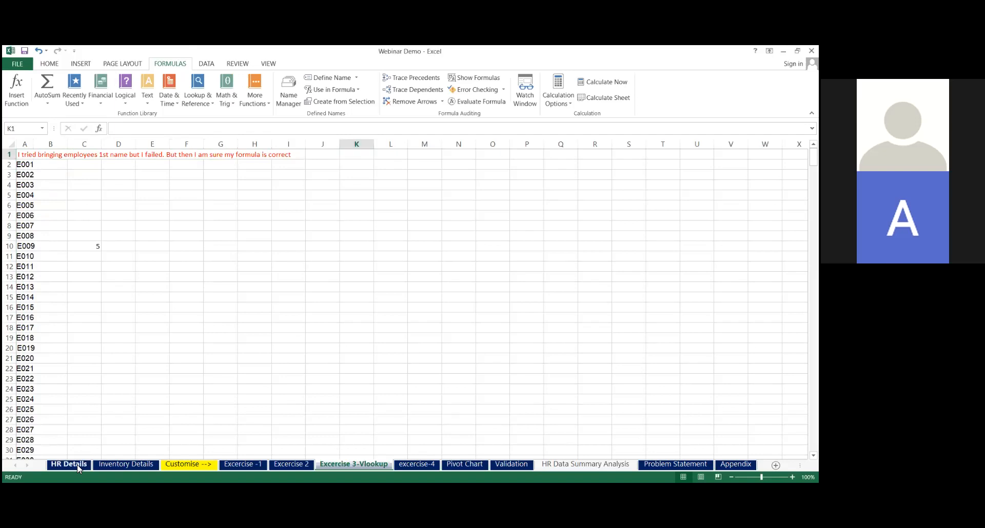
pyautogui.click(370, 464)
pyautogui.click(53, 166)
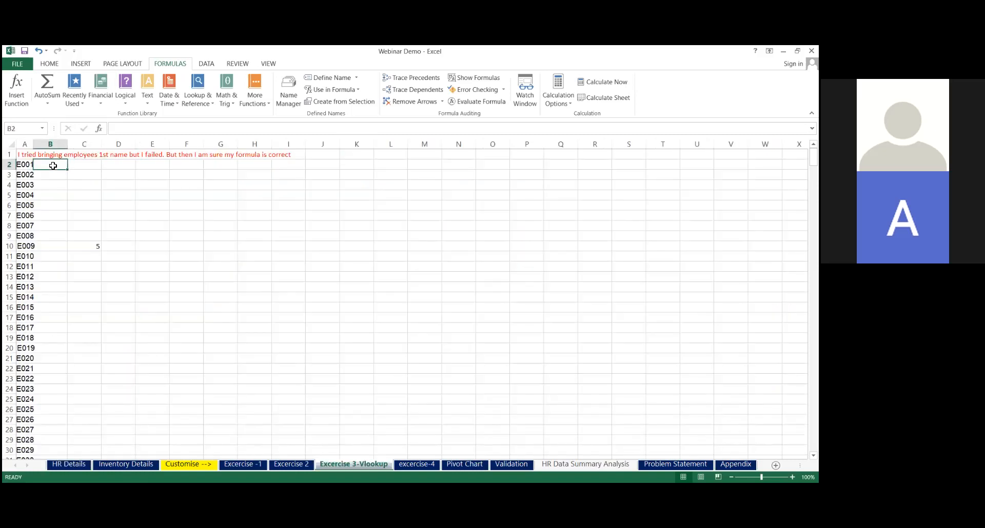
pyautogui.write('=')
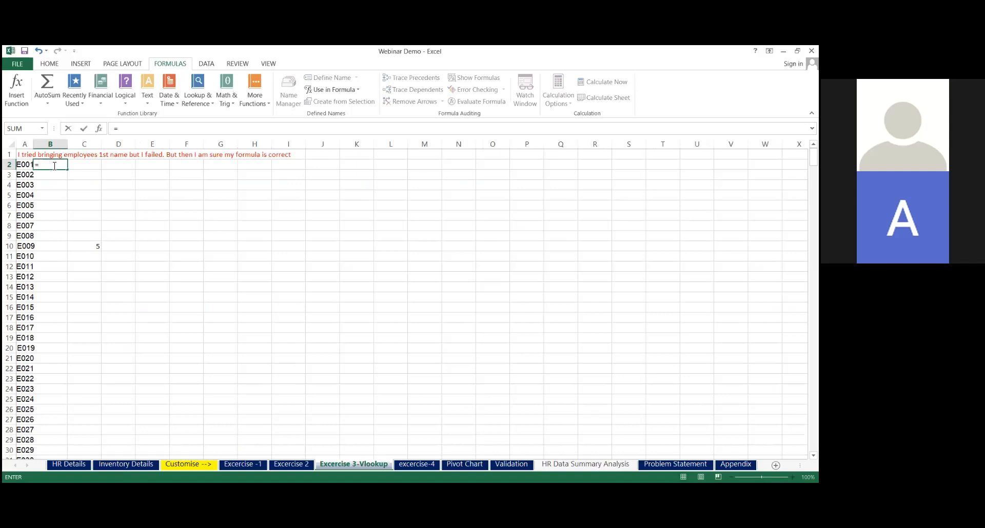
pyautogui.write('vlp')
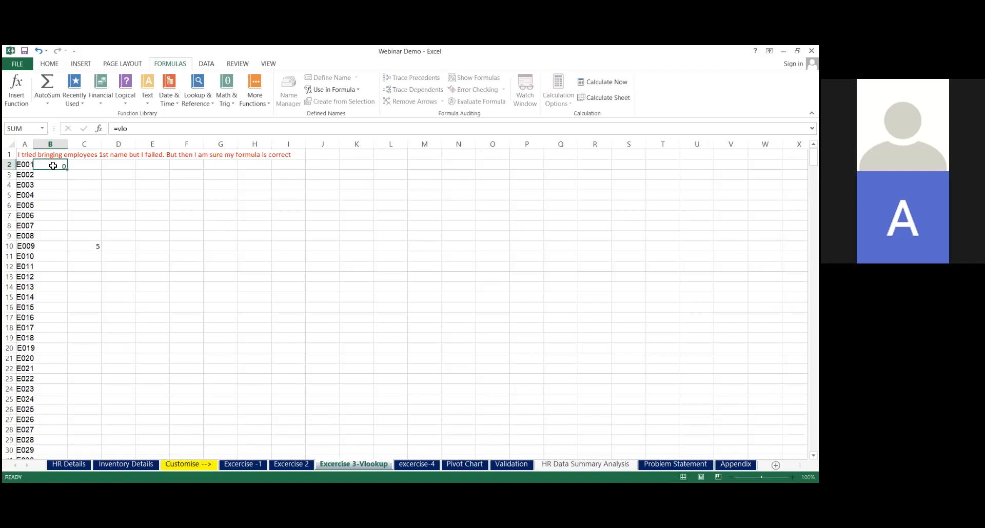
pyautogui.press('Tab')
# Start a VLOOKUP formula in B2 with A2 as the lookup value and columns A:C of HR Details as the table array
pyautogui.click(53, 165)
pyautogui.write('=')
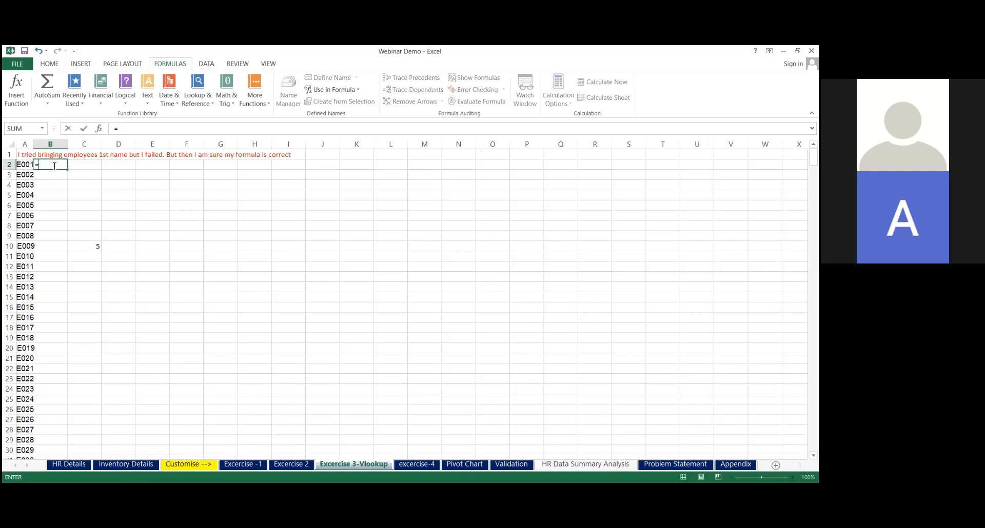
pyautogui.write('VLOOKUP(')
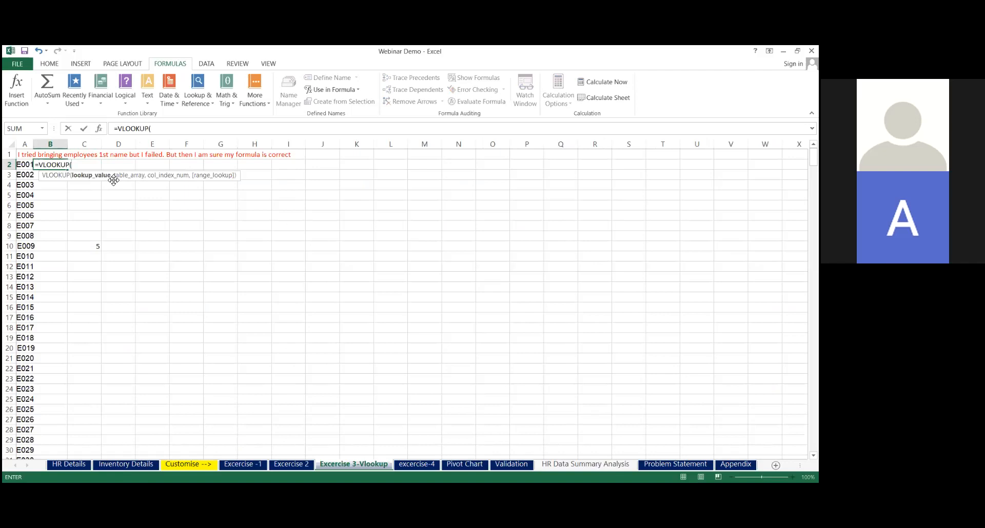
pyautogui.click(24, 164)
pyautogui.write(',')
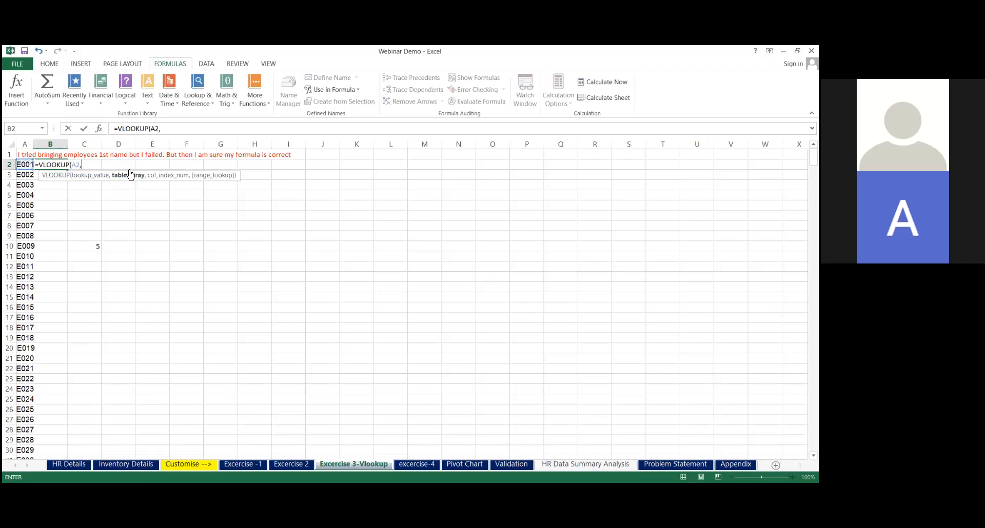
pyautogui.click(70, 466)
pyautogui.moveTo(40, 147); pyautogui.dragTo(137, 144)
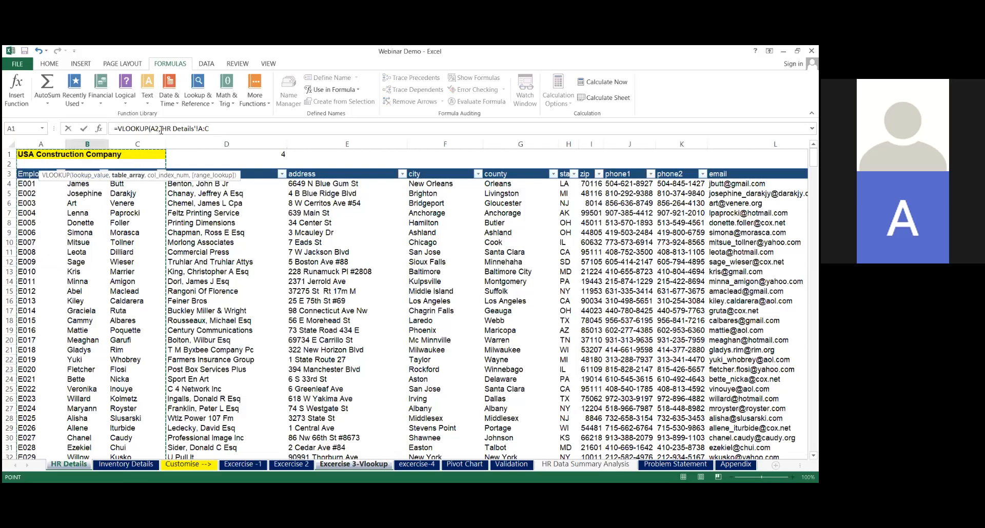
# Complete the VLOOKUP formula with column index 2 and range lookup 0 to fetch the employee's first name
pyautogui.click(232, 129)
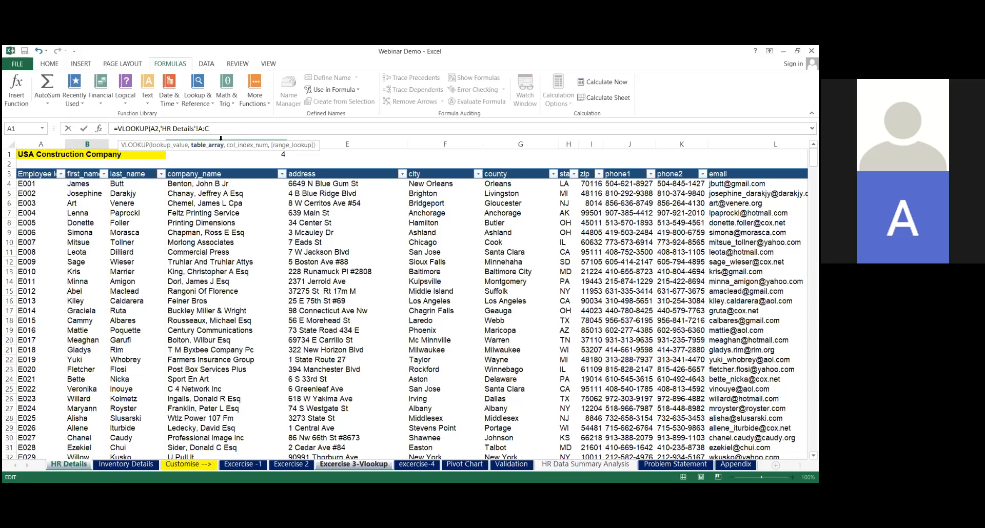
pyautogui.write(',')
pyautogui.write('2,')
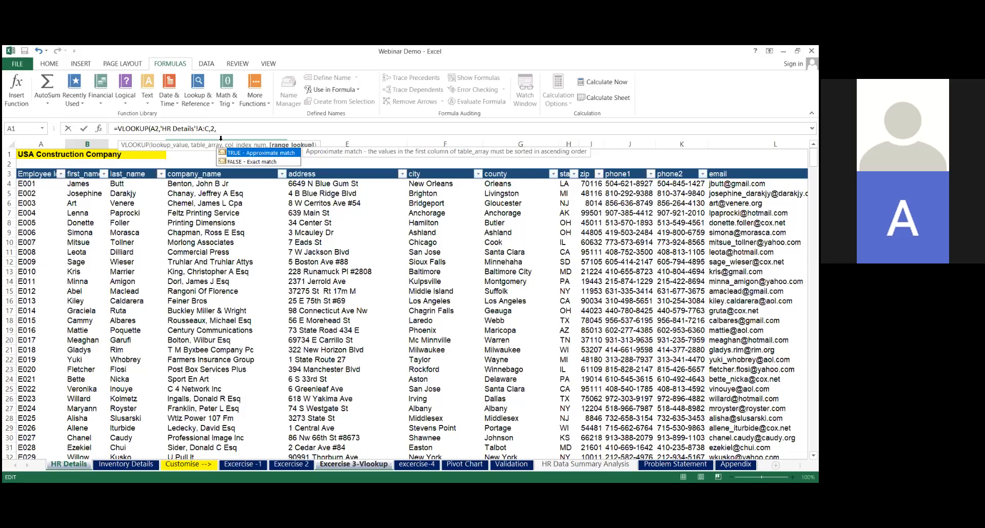
pyautogui.write('0)')
pyautogui.press('Return')
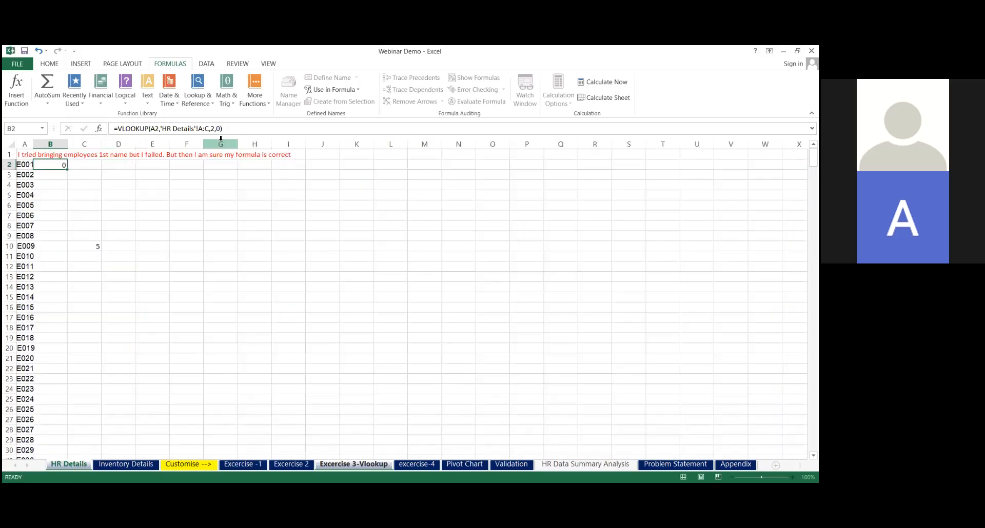
# Fill the VLOOKUP formula down column B for all employee IDs and clear the LEN formula from C10
pyautogui.click(61, 164)
pyautogui.doubleClick(67, 169)
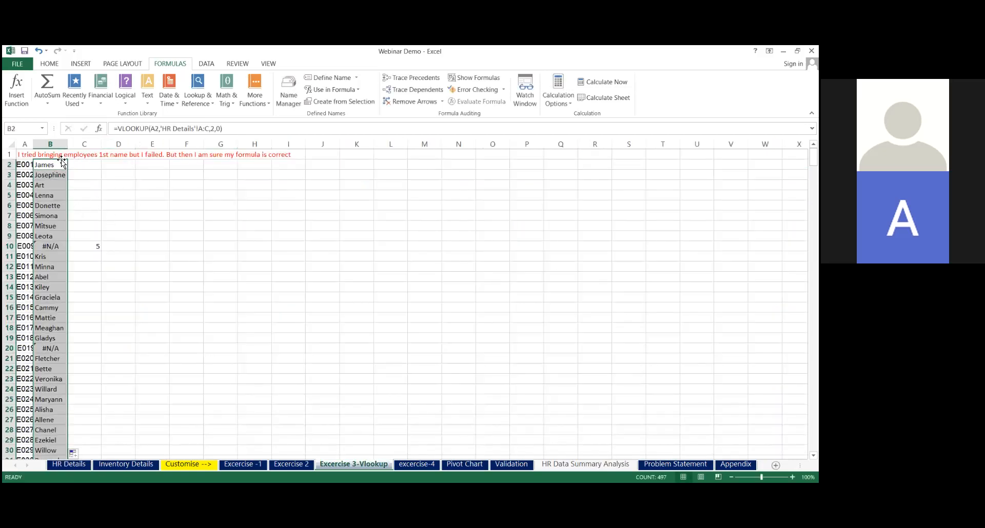
pyautogui.click(57, 246)
pyautogui.click(97, 247)
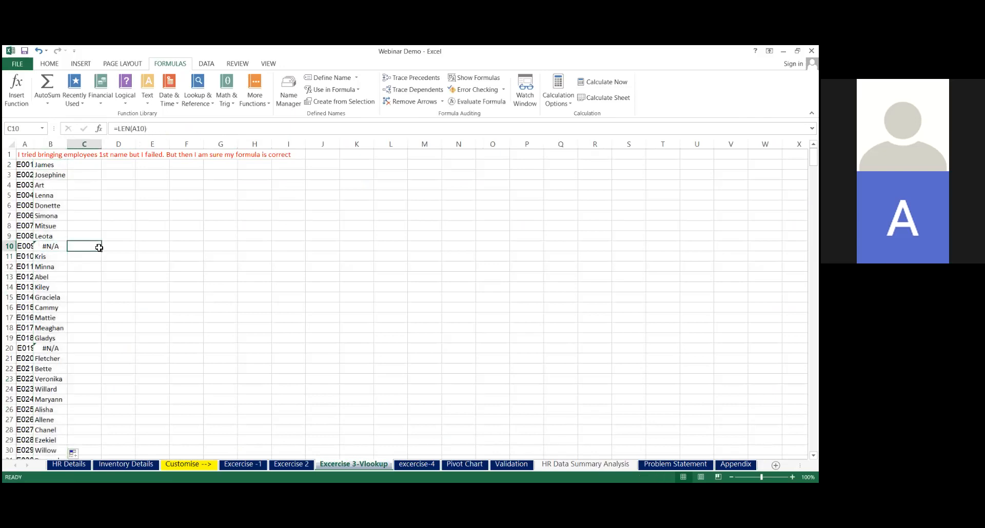
# Examine the failing lookup in B10 and its ID in A10, and find the matching employee's record on the HR Details sheet
pyautogui.click(47, 249)
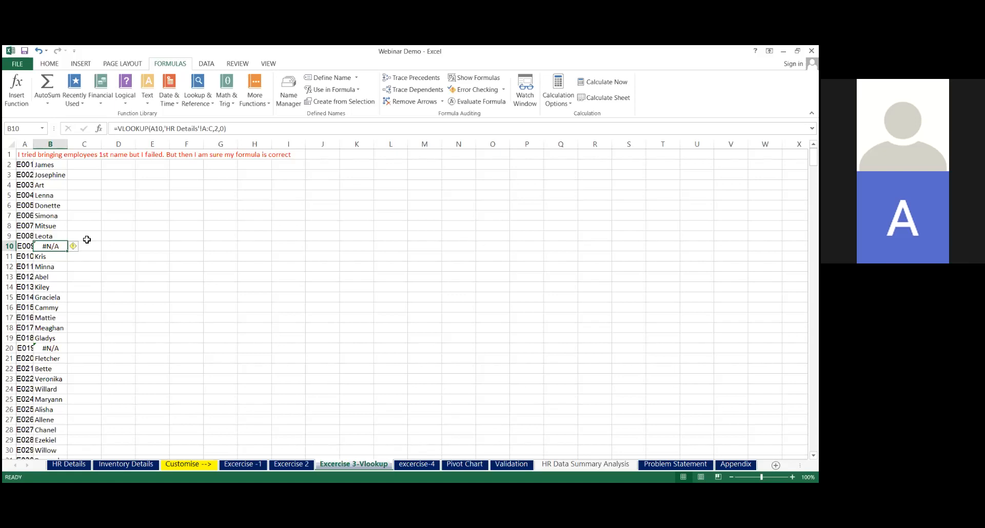
pyautogui.click(28, 247)
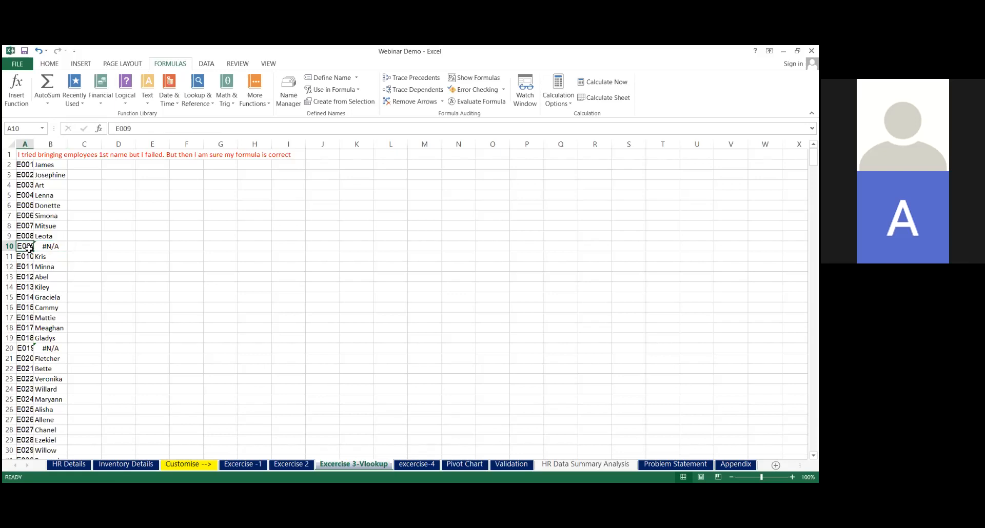
pyautogui.click(69, 464)
pyautogui.click(41, 256)
pyautogui.click(46, 262)
pyautogui.click(81, 264)
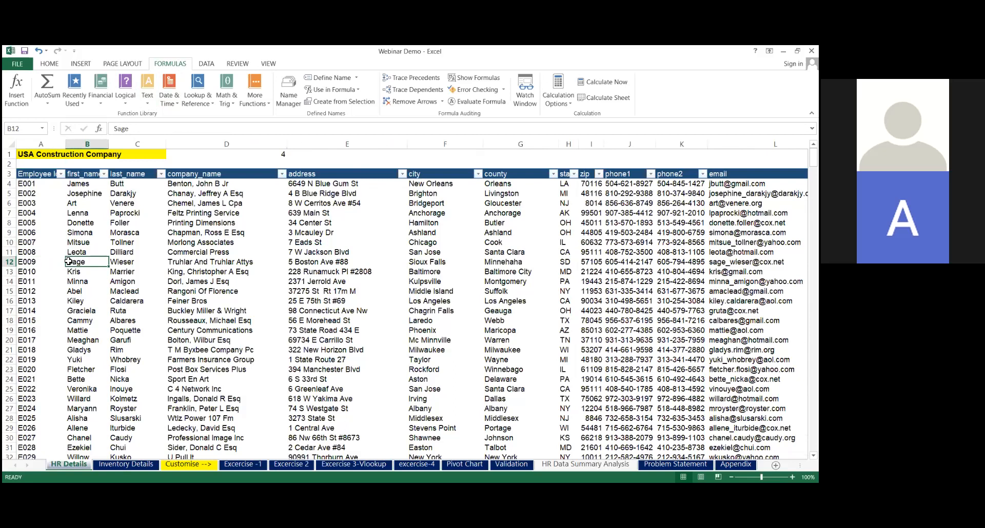
# Go through the employee IDs in column A of HR Details and inspect the stored content of A12
pyautogui.click(44, 212)
pyautogui.press('Down')
pyautogui.press('Down')
pyautogui.press('Down')
pyautogui.press('Down')
pyautogui.press('Down')
pyautogui.press('Down')
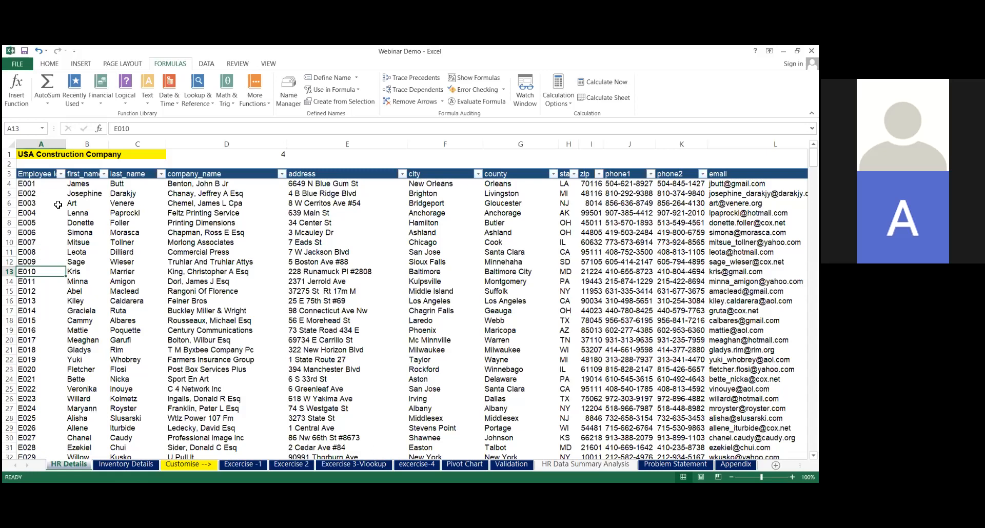
pyautogui.click(40, 263)
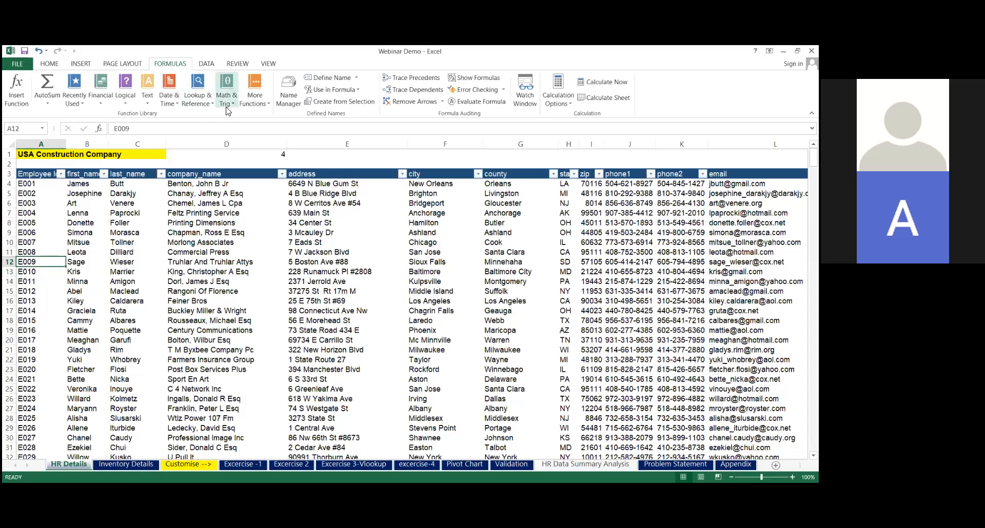
# Enter =LEN(A12) in D2 of HR Details to count the characters of that employee ID
pyautogui.click(202, 163)
pyautogui.write('=')
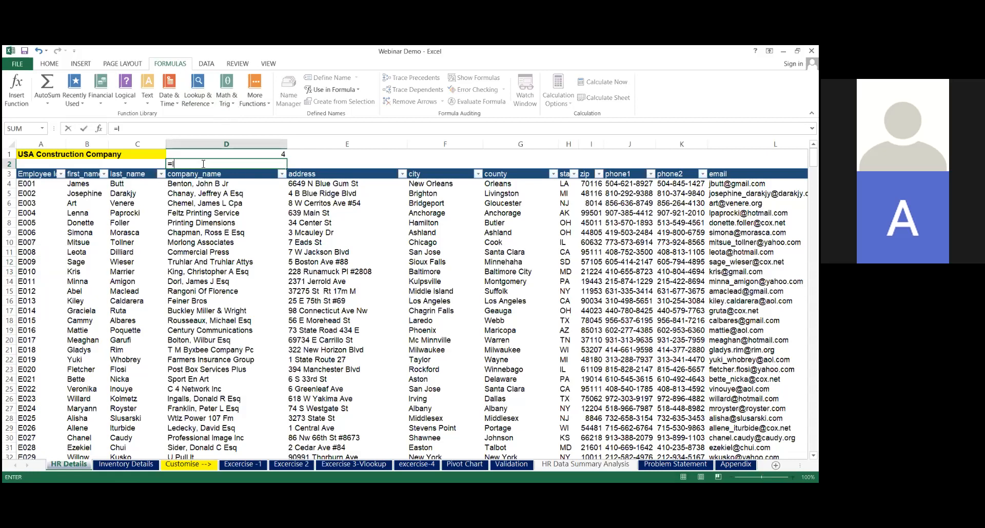
pyautogui.write('LEN(')
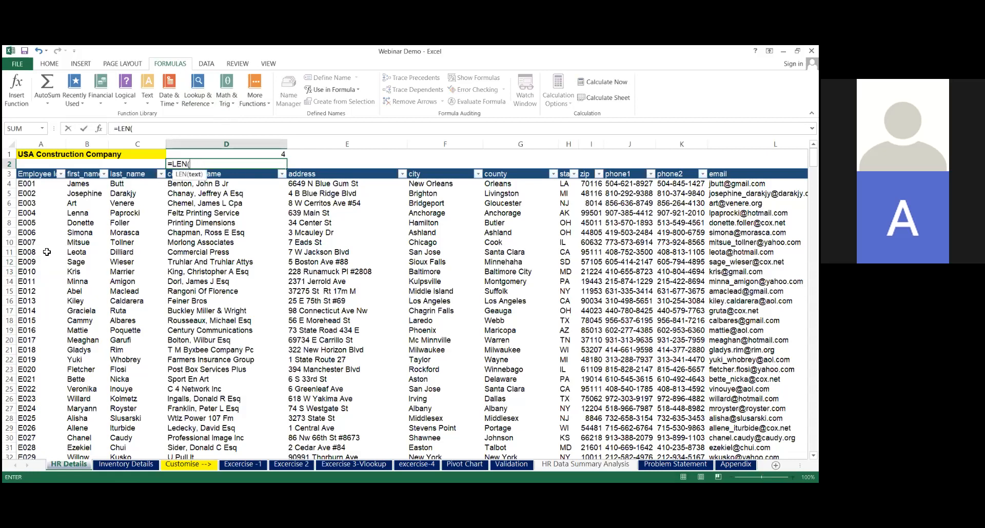
pyautogui.click(34, 264)
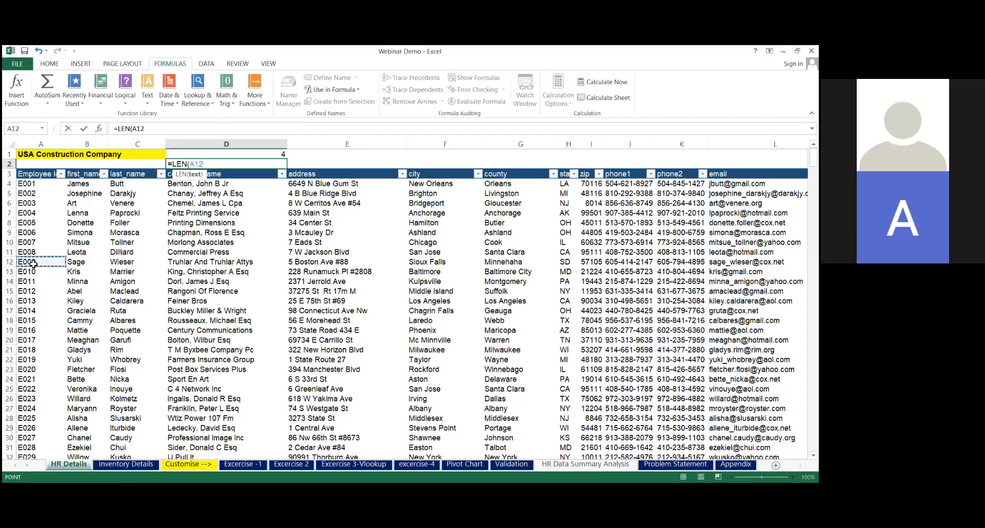
pyautogui.press('Return')
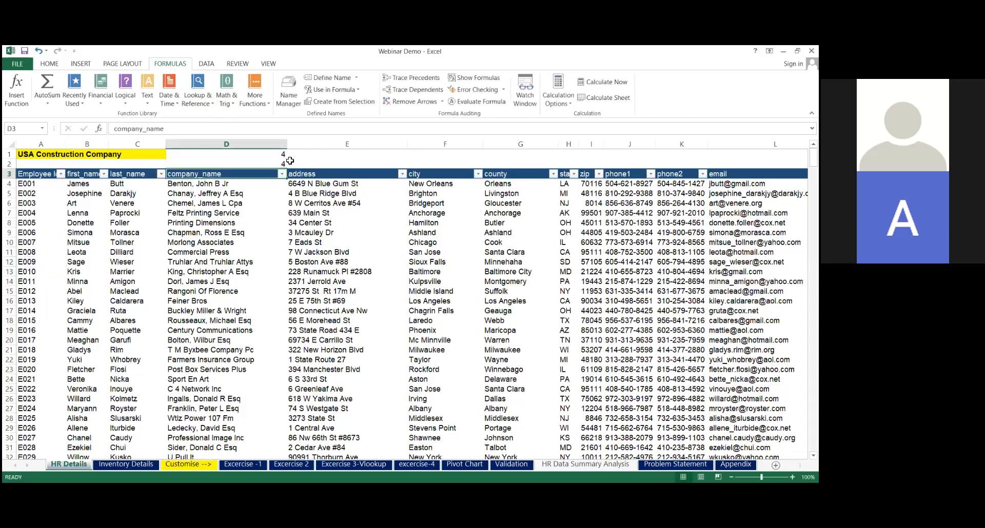
pyautogui.click(291, 163)
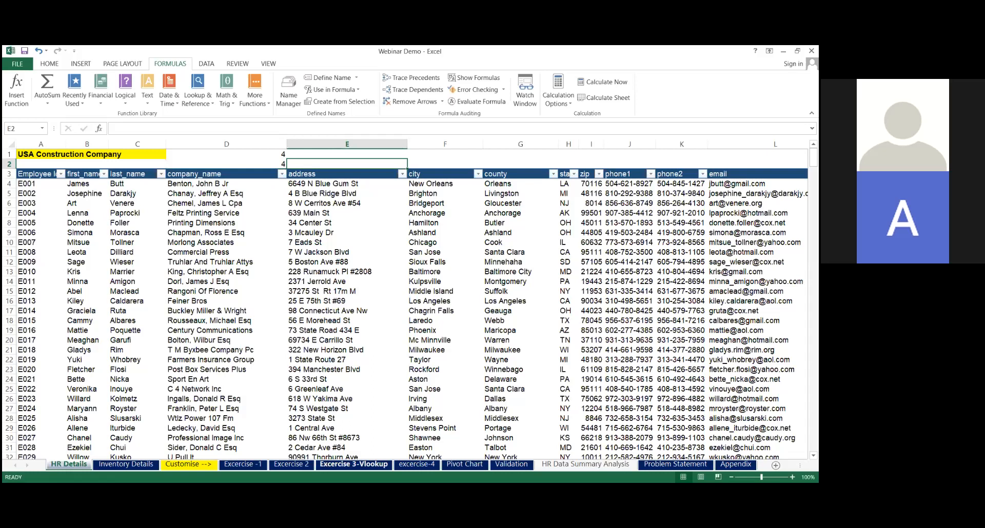
# Enter =LEN(A10) in C10 of Excercise 3-Vlookup to count the characters of the ID whose lookup fails
pyautogui.click(344, 466)
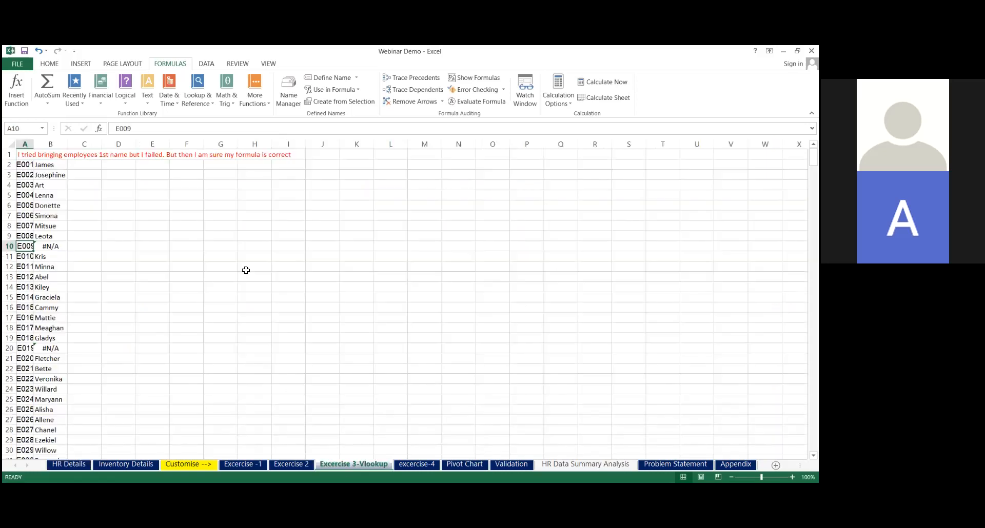
pyautogui.click(81, 247)
pyautogui.write('=')
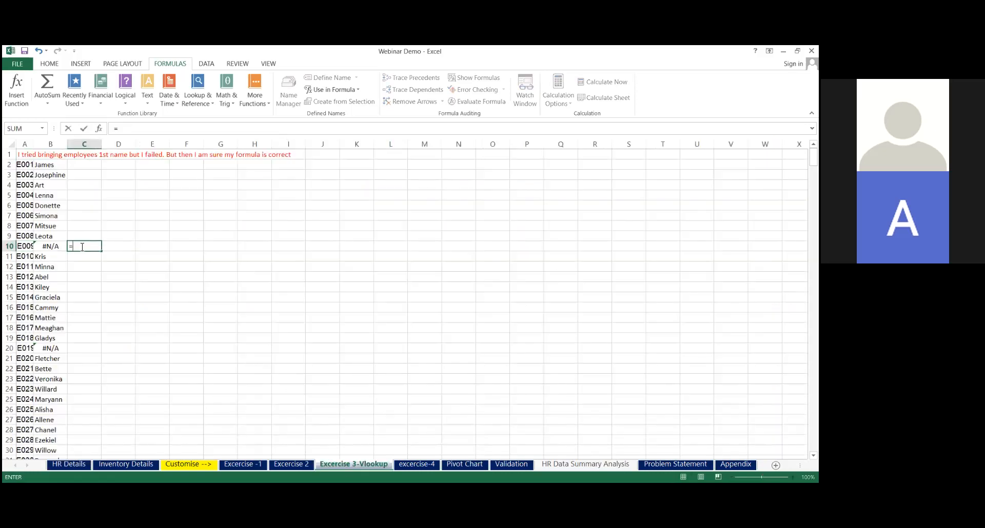
pyautogui.write('LEN(')
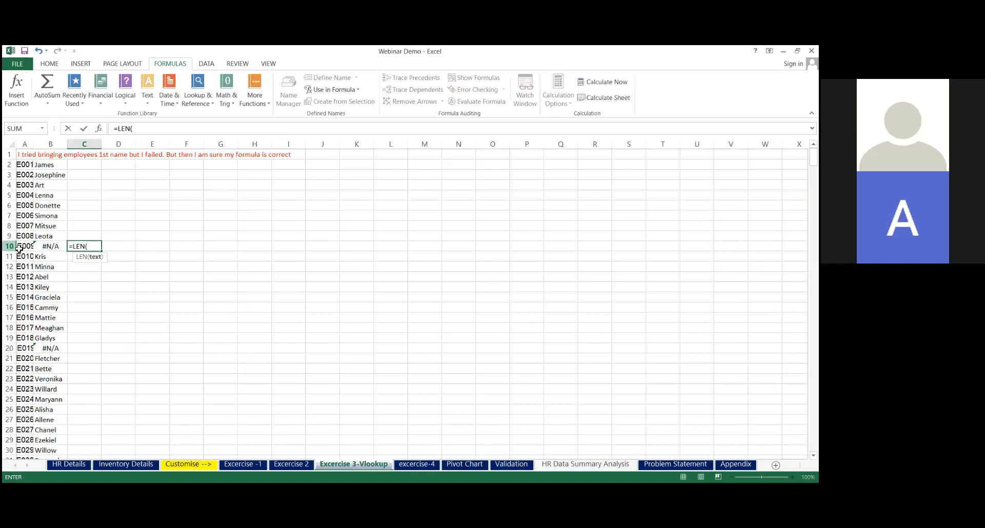
pyautogui.click(25, 245)
pyautogui.press('Return')
pyautogui.click(98, 246)
pyautogui.hotkey('shift', 'F10')
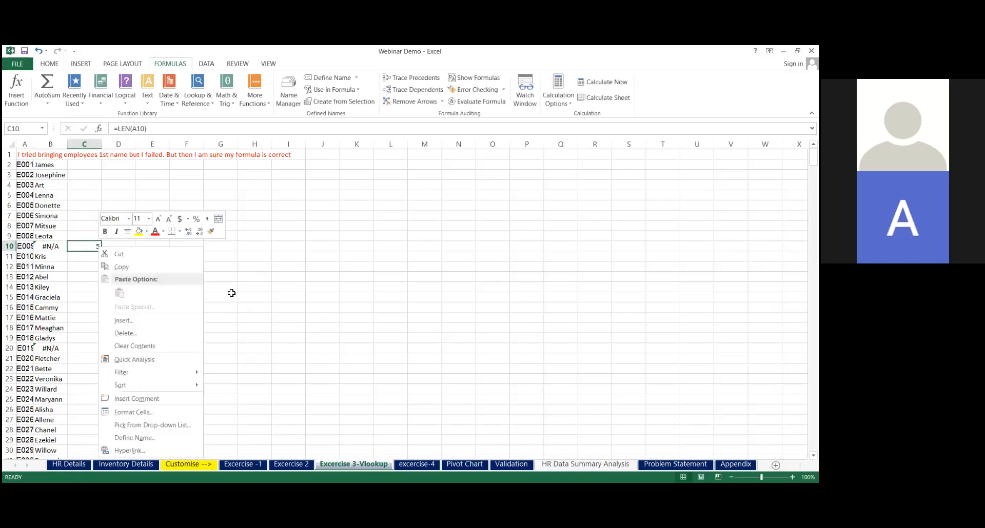
pyautogui.press('Escape')
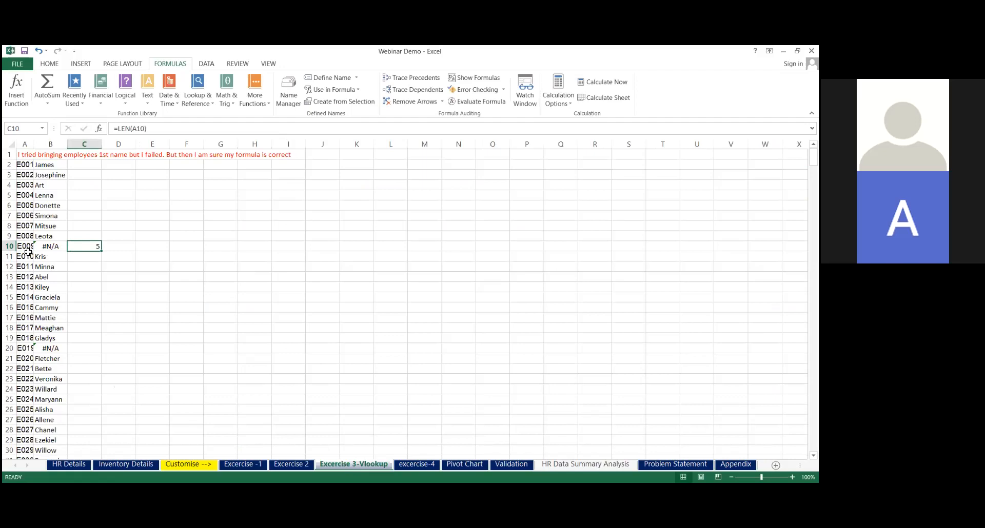
pyautogui.click(85, 165)
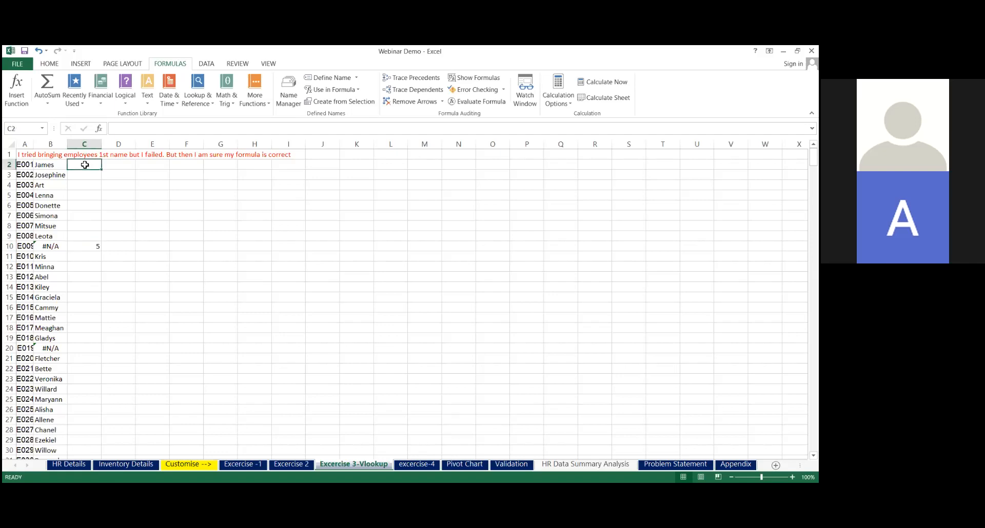
pyautogui.write('=')
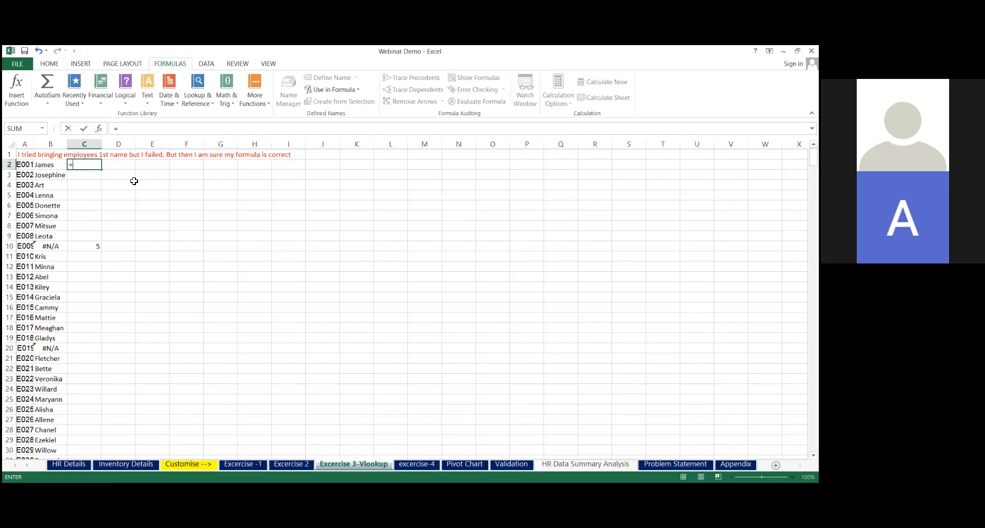
pyautogui.write('tr')
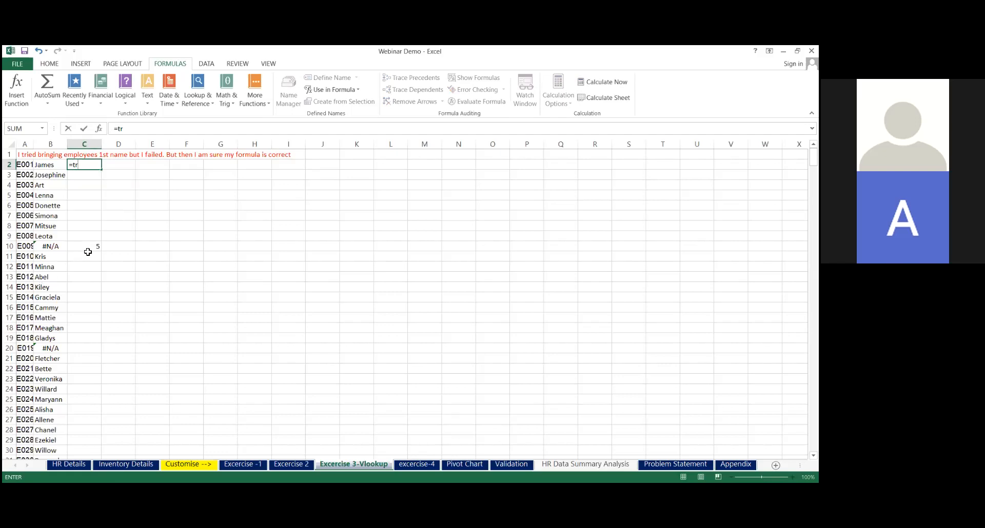
pyautogui.click(87, 254)
# Enter =TRIM(A2) in C2 to remove surplus spaces from the first employee ID
pyautogui.click(94, 164)
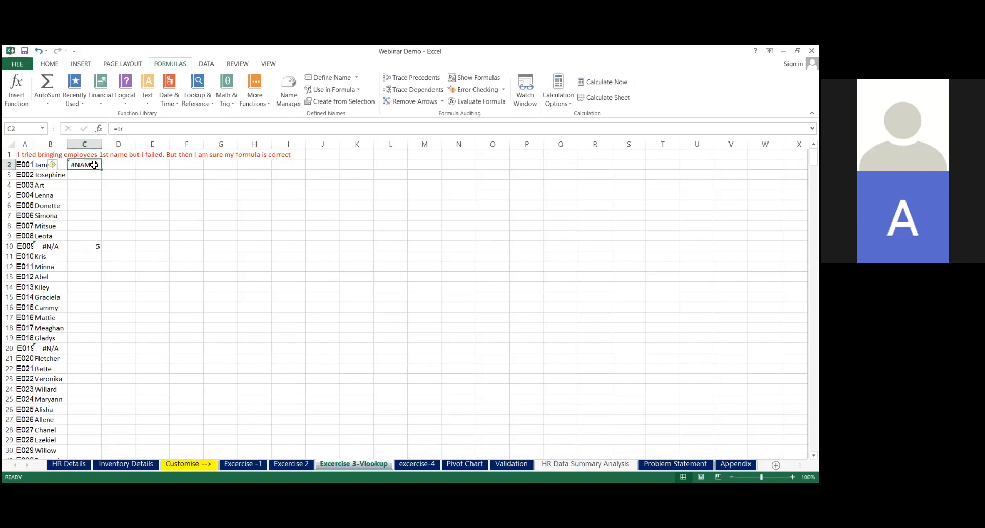
pyautogui.write('=')
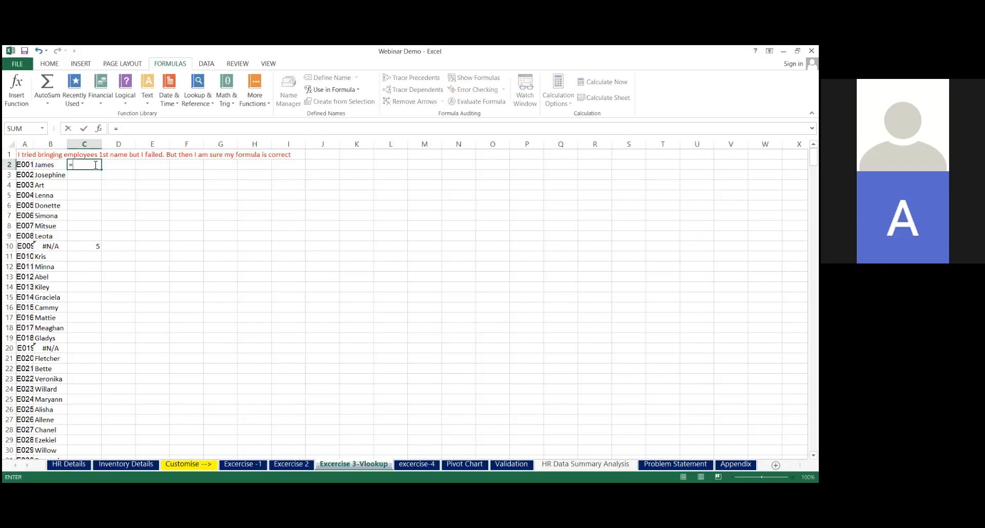
pyautogui.write('trim')
pyautogui.press('Tab')
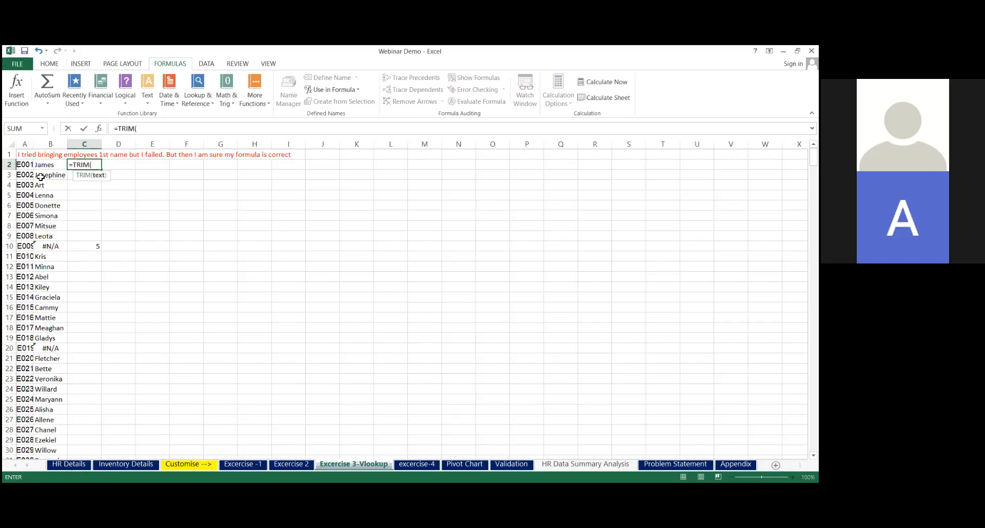
pyautogui.click(30, 164)
pyautogui.press('Return')
# Fill the TRIM formula down column C for all employee IDs, overwriting the LEN formula in C10
pyautogui.click(85, 165)
pyautogui.doubleClick(102, 170)
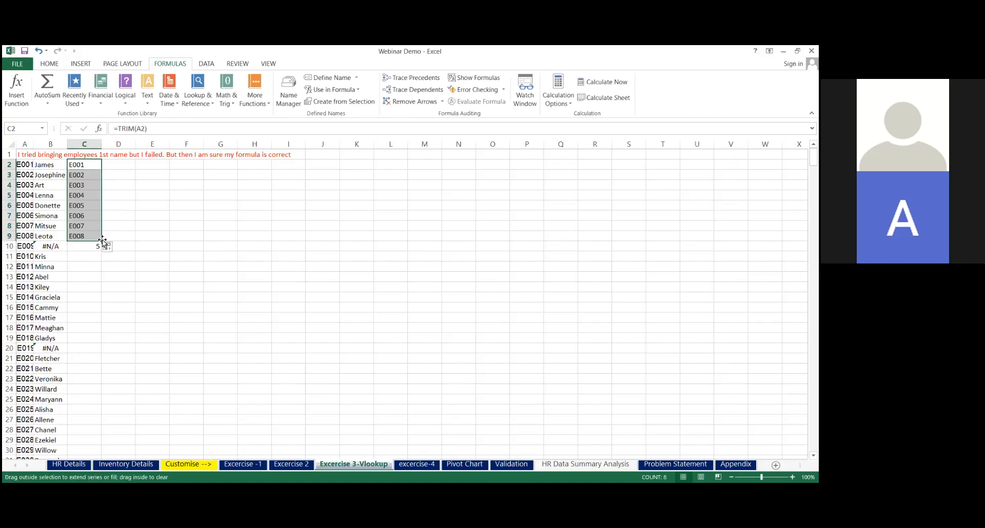
pyautogui.moveTo(102, 241); pyautogui.dragTo(102, 251)
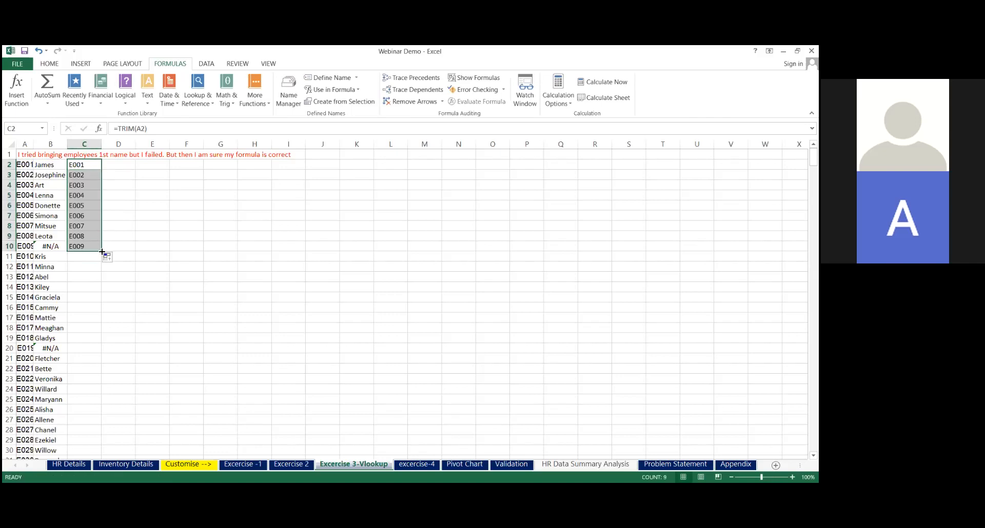
pyautogui.doubleClick(103, 252)
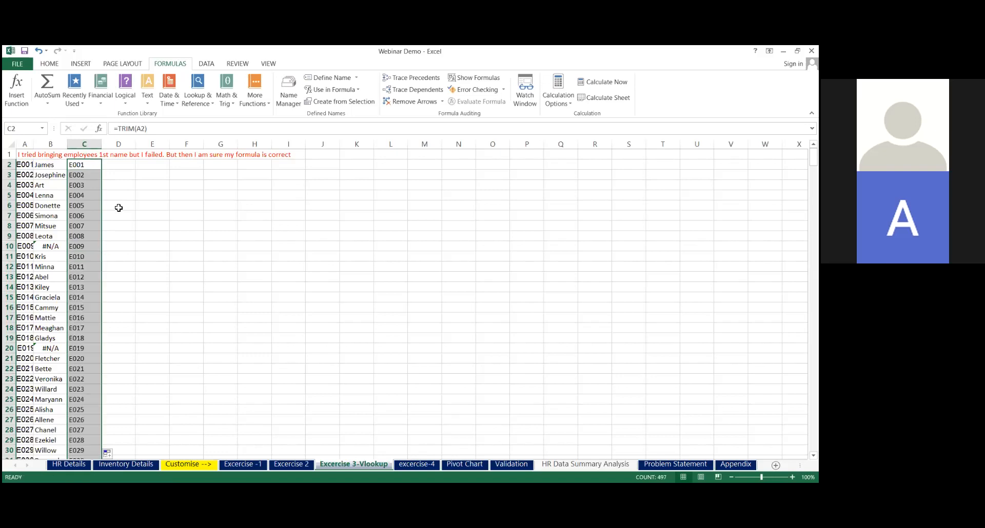
# Enter =VLOOKUP(C2,'HR Details'!A:C,2,0) in D2 to fetch the first name using the trimmed ID
pyautogui.click(120, 163)
pyautogui.write('=VLOOKUP(')
pyautogui.click(90, 163)
pyautogui.write(',')
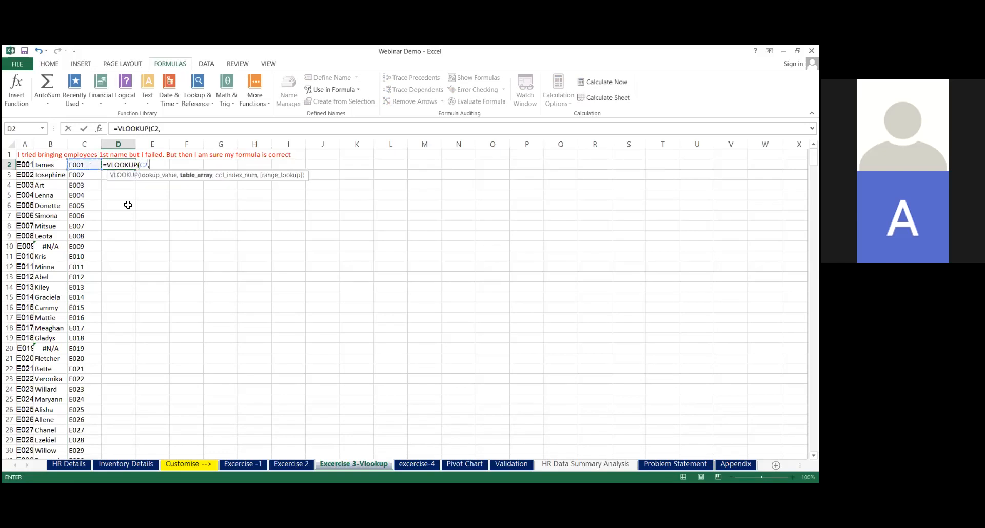
pyautogui.click(68, 464)
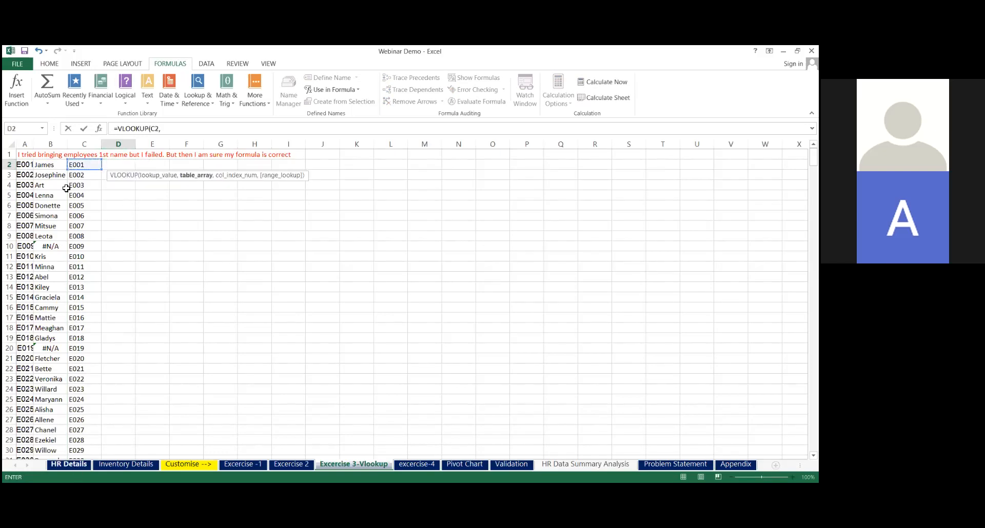
pyautogui.moveTo(57, 145); pyautogui.dragTo(149, 144)
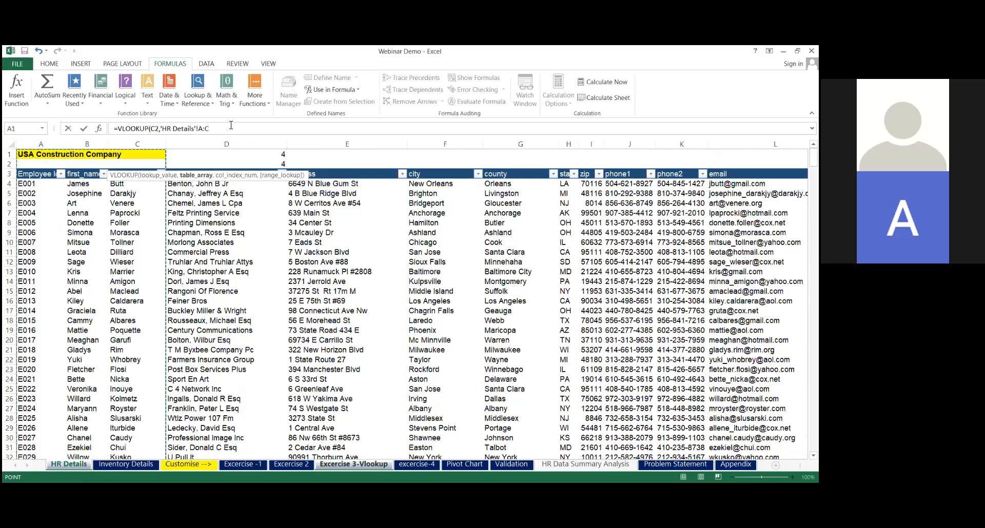
pyautogui.click(231, 125)
pyautogui.write(',2,0')
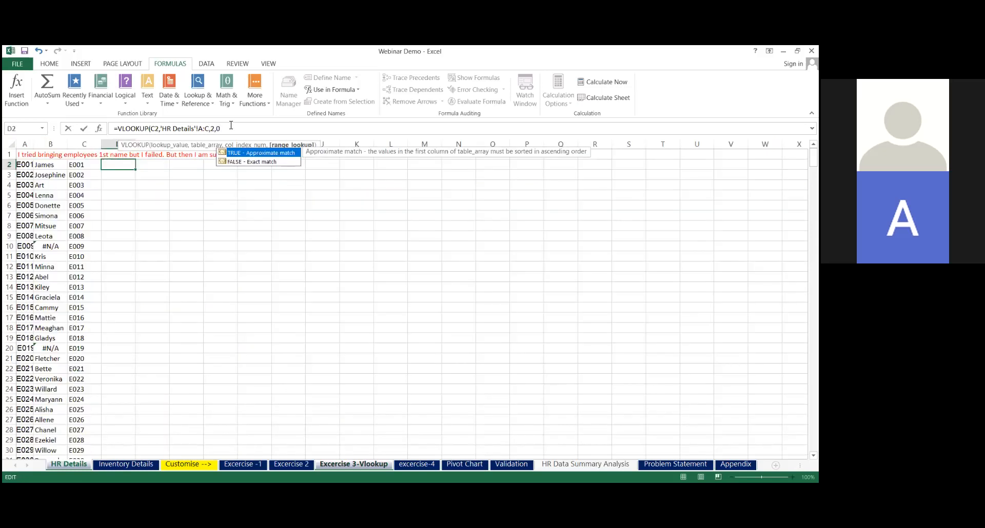
pyautogui.press('Return')
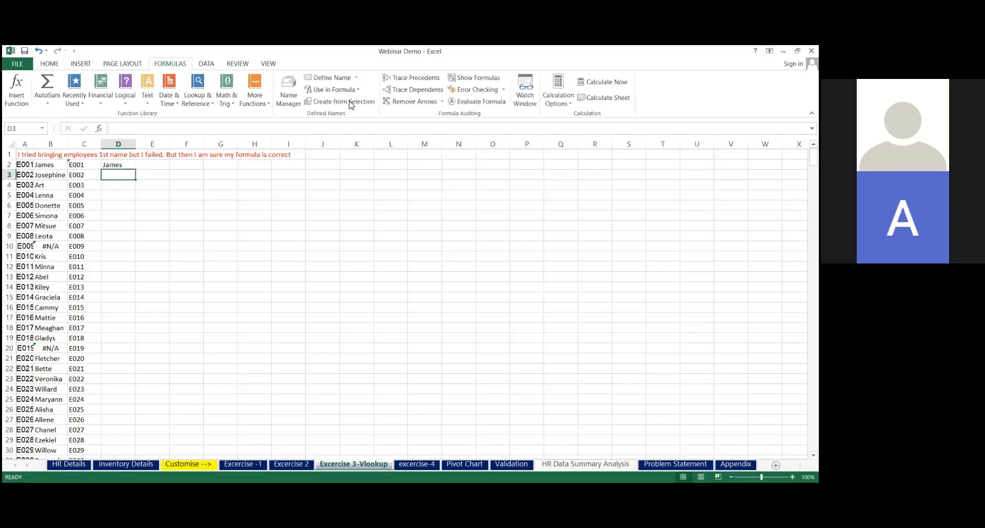
# Fill the VLOOKUP formula from D2 down column D for all trimmed IDs and check the result in D10
pyautogui.hotkey('alt', 'Tab')
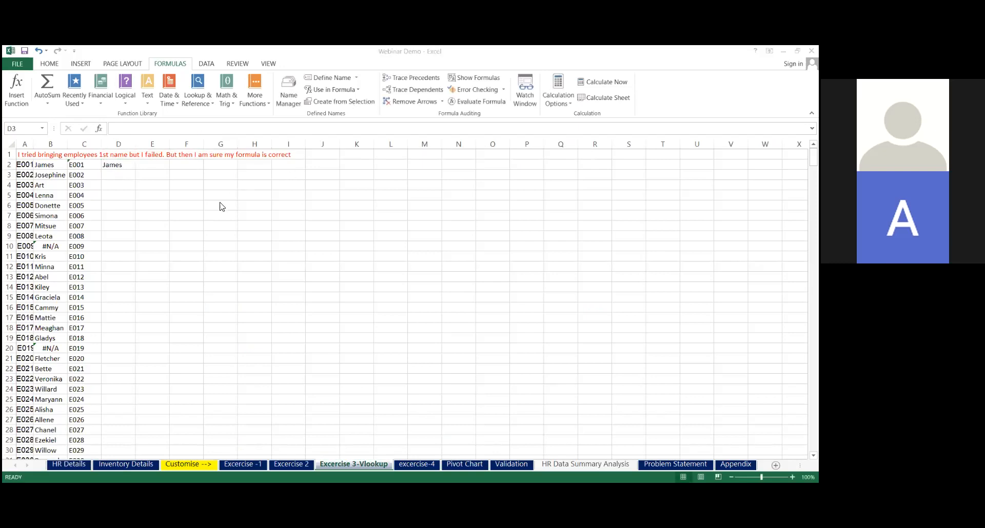
pyautogui.click(132, 168)
pyautogui.hotkey('ctrl', 'shift', 'Down')
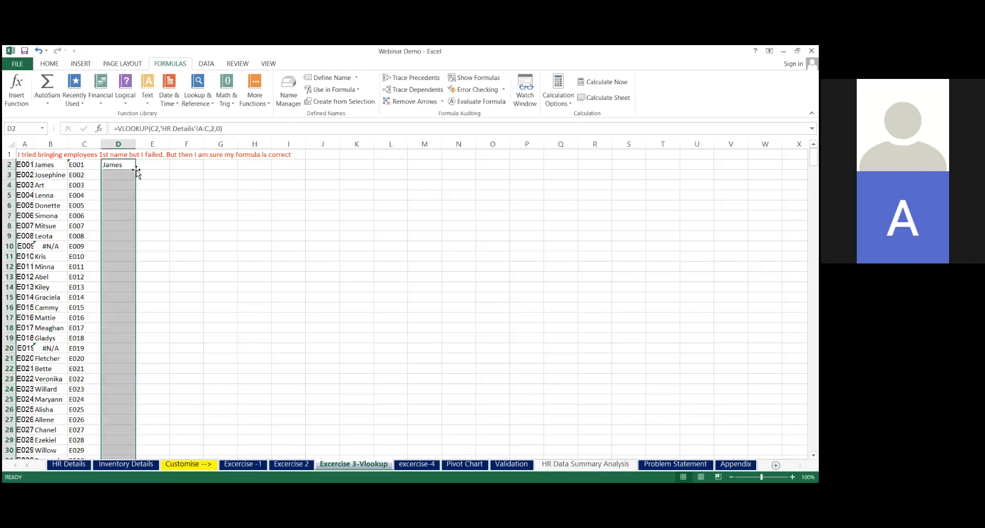
pyautogui.click(120, 246)
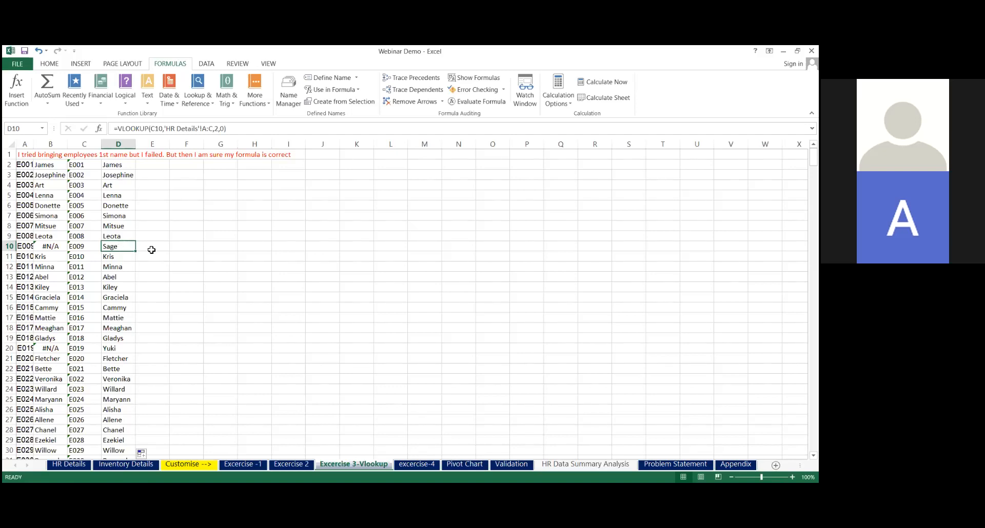
# Look over the excercise-4 and Pivot Chart sheets, and return to the Excercise 3-Vlookup sheet
pyautogui.click(149, 248)
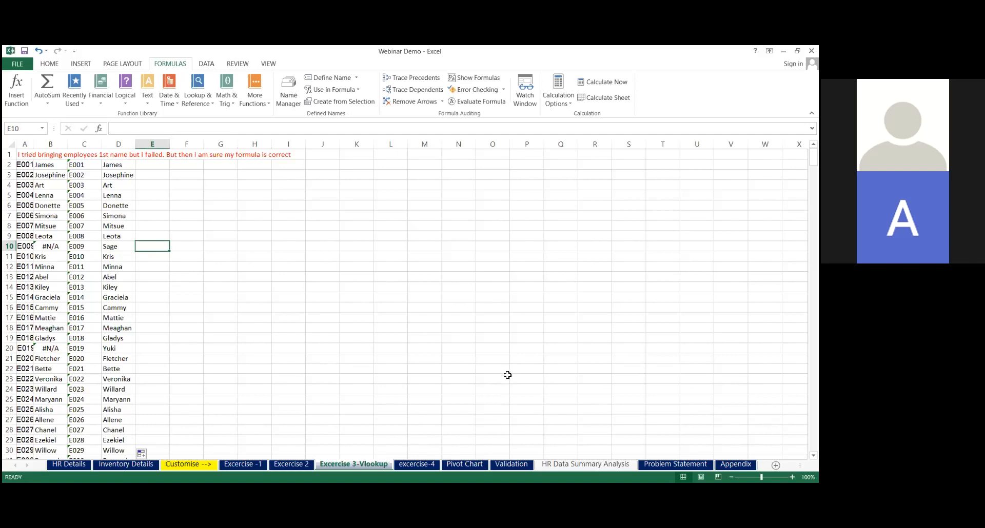
pyautogui.click(418, 467)
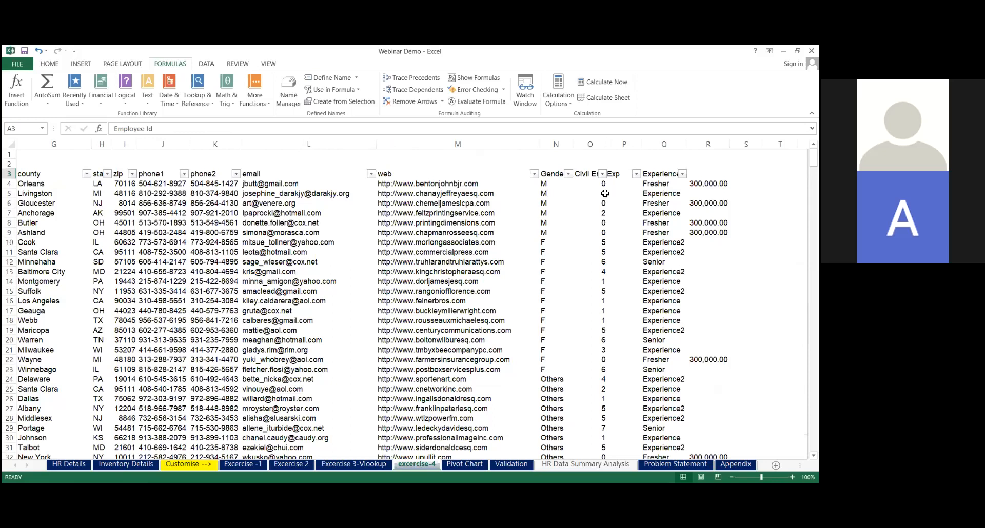
pyautogui.click(707, 183)
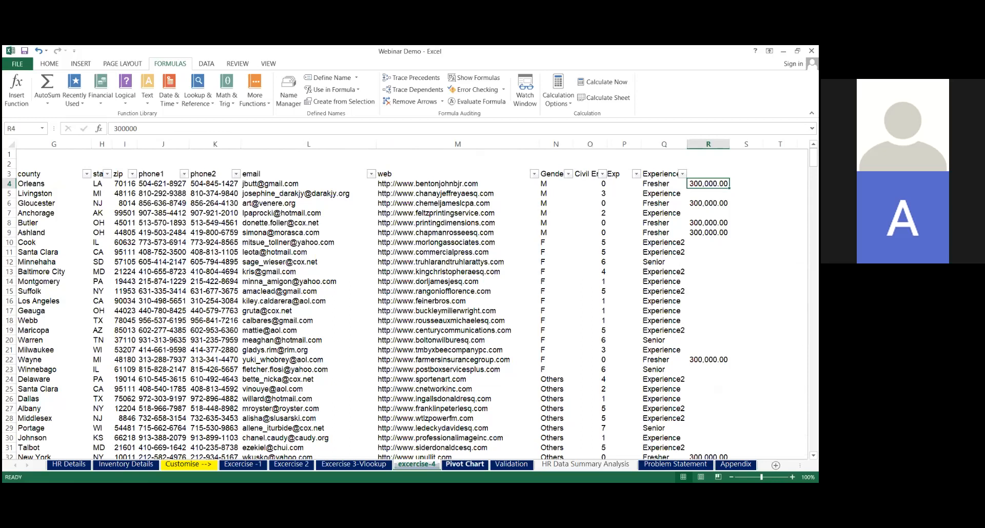
pyautogui.click(464, 464)
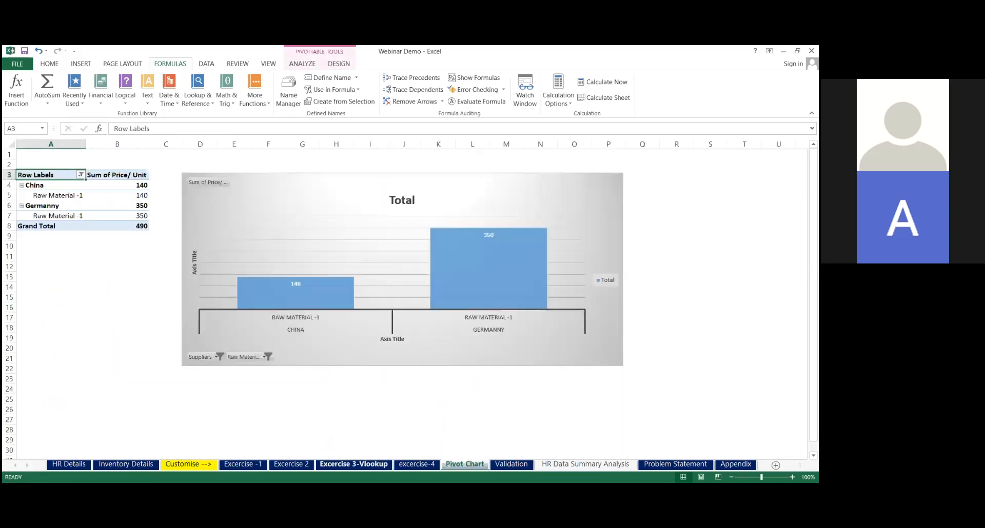
pyautogui.click(354, 464)
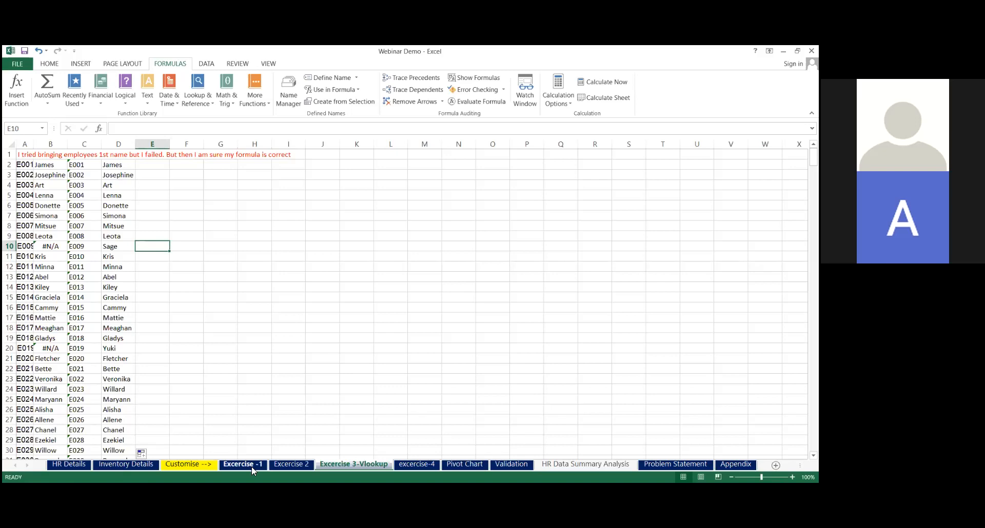
# Examine the Inventory Details sheet's columns from Raw Material through Quality Grade, Suppliers and Unit to Price/ Unit
pyautogui.click(125, 464)
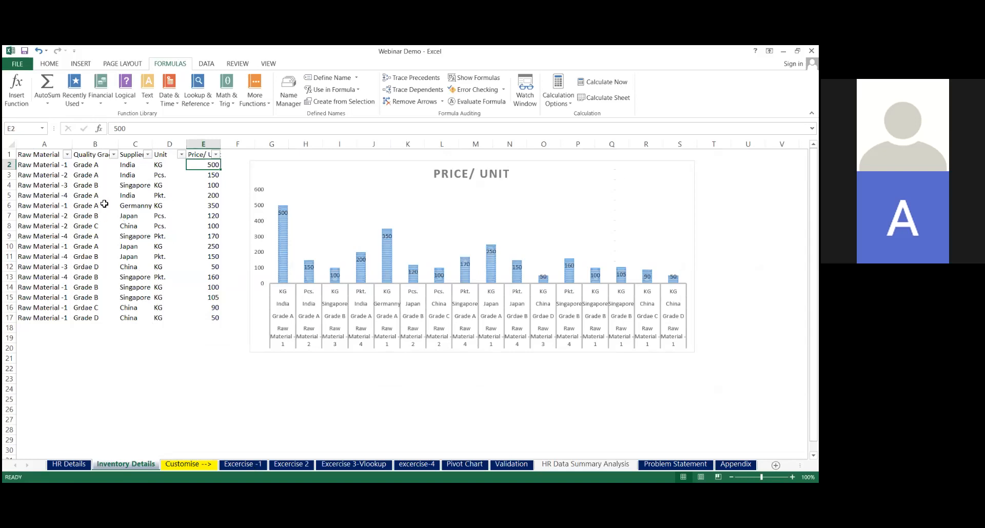
pyautogui.click(49, 154)
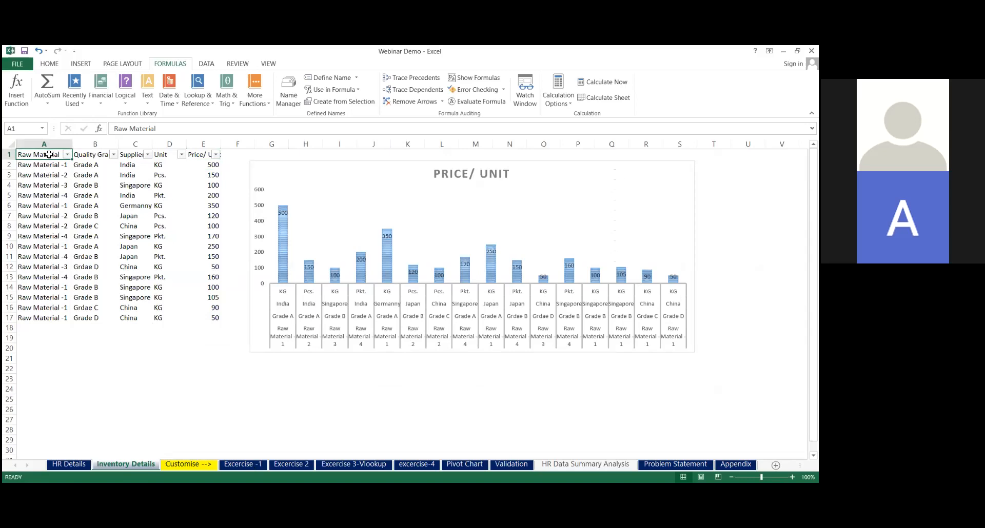
pyautogui.press('Down')
pyautogui.press('Down')
pyautogui.press('Down')
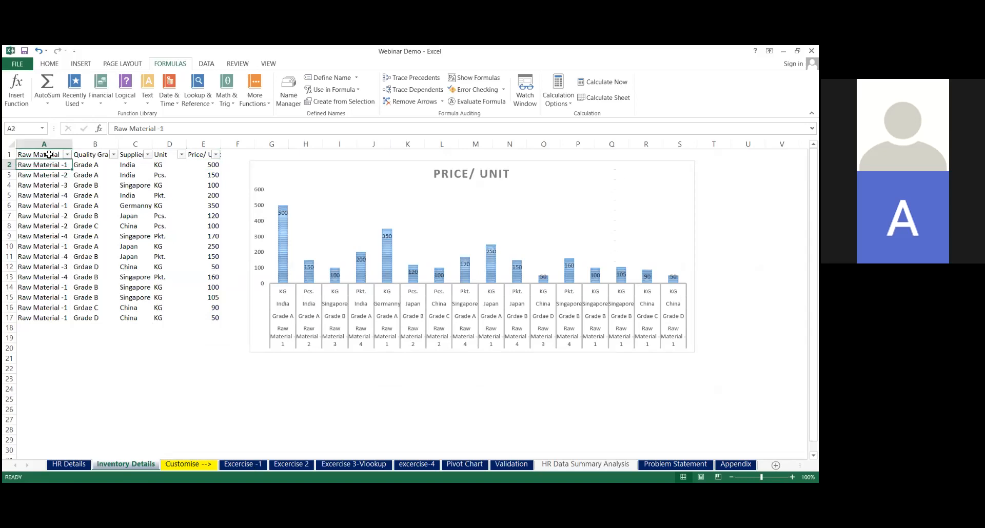
pyautogui.press('Up')
pyautogui.press('Up')
pyautogui.press('Up')
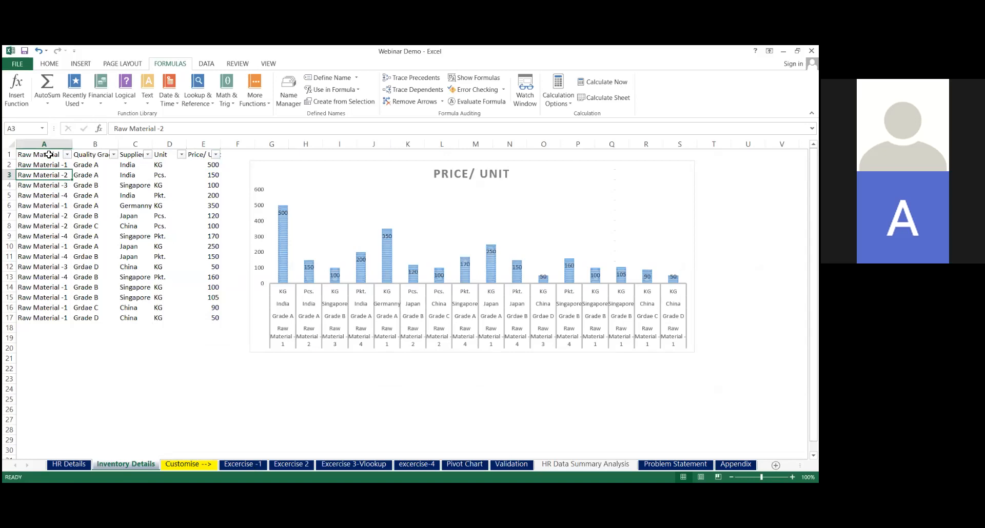
pyautogui.press('Right')
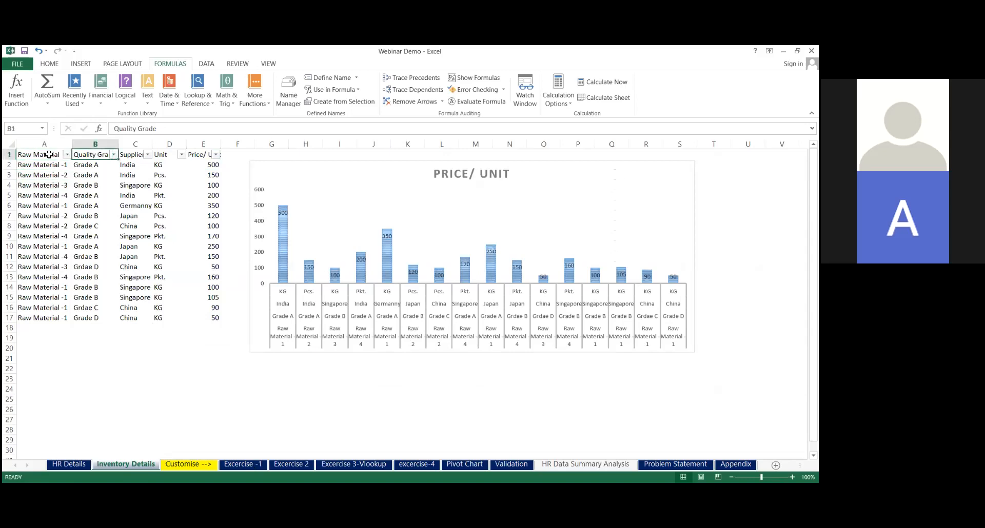
pyautogui.press('Right')
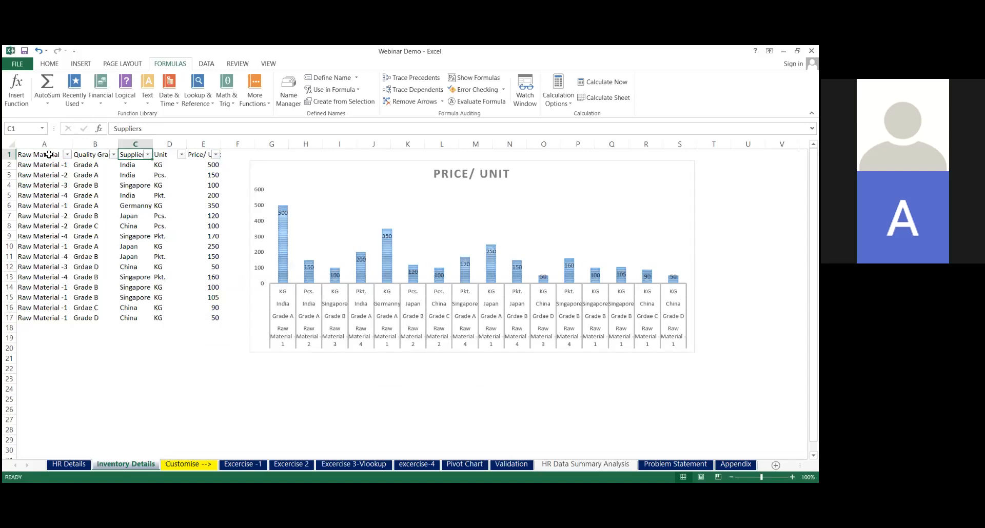
pyautogui.press('Right')
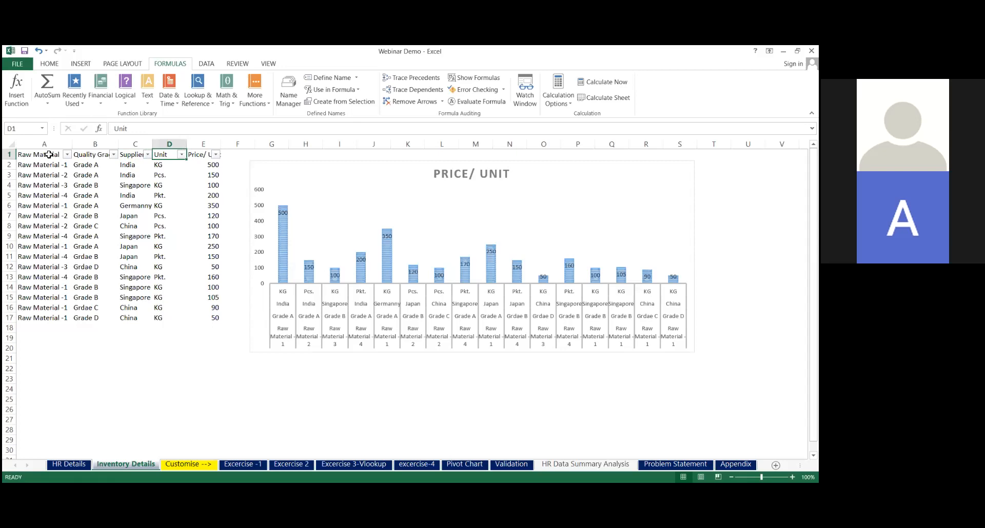
pyautogui.press('Right')
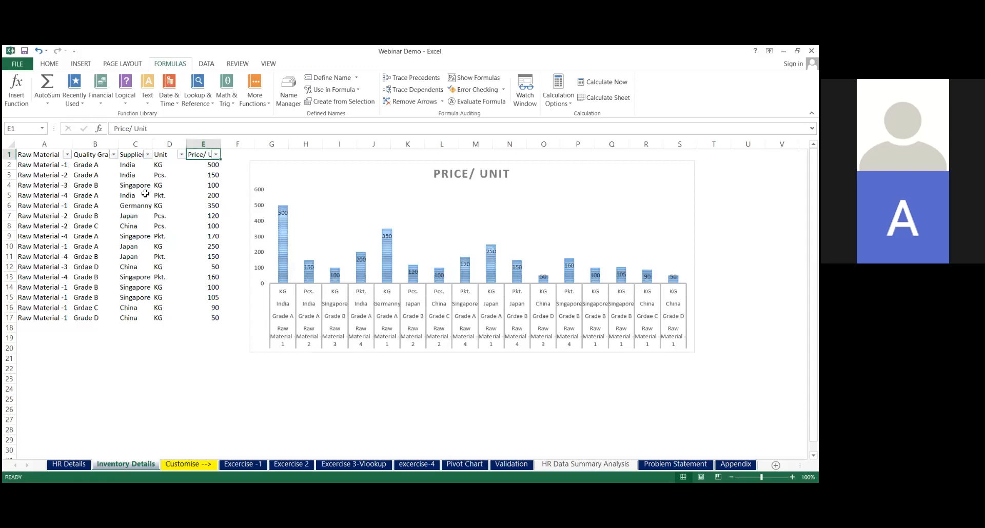
# Filter the Suppliers column to India only, and remove the filters from the inventory table
pyautogui.click(41, 257)
pyautogui.click(51, 282)
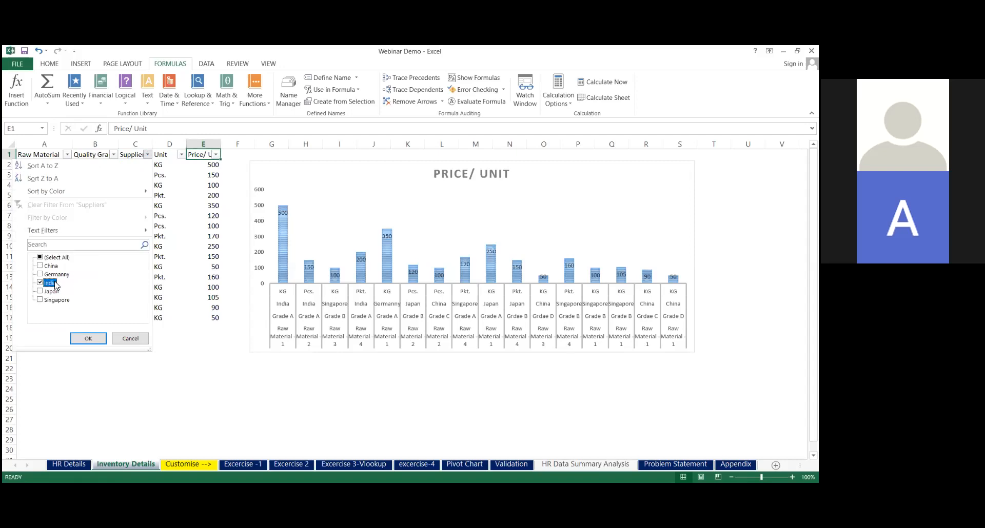
pyautogui.click(87, 340)
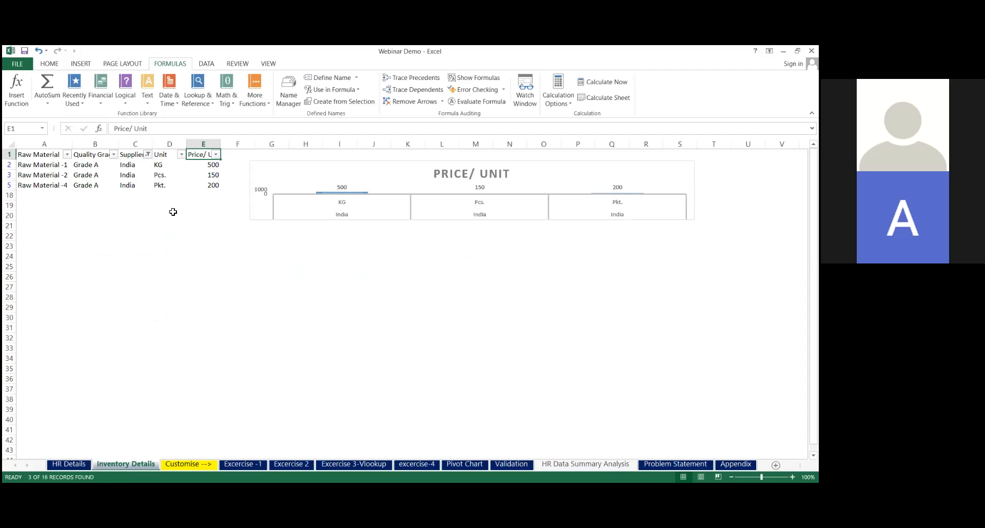
pyautogui.click(142, 156)
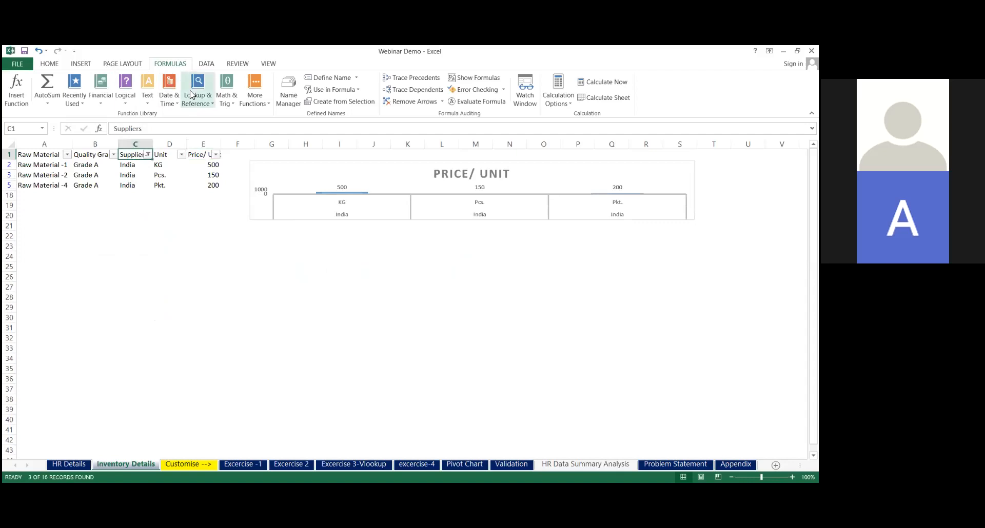
pyautogui.hotkey('ctrl', 'shift', 'l')
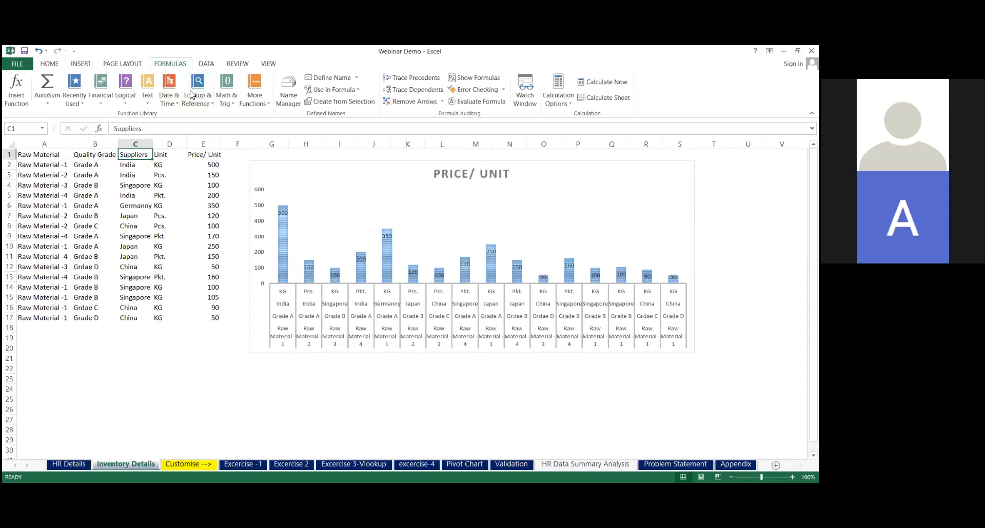
pyautogui.hotkey('alt', 'Tab')
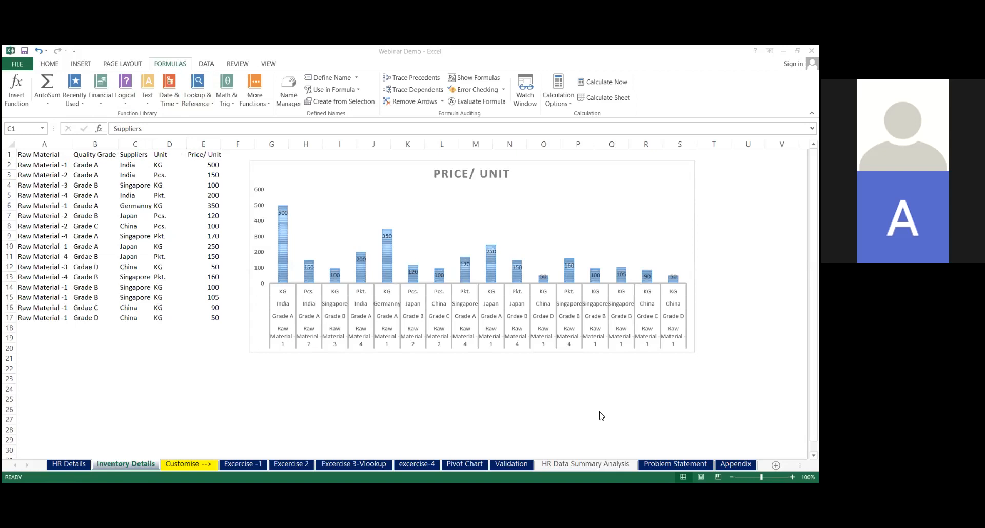
pyautogui.hotkey('alt', 'Tab')
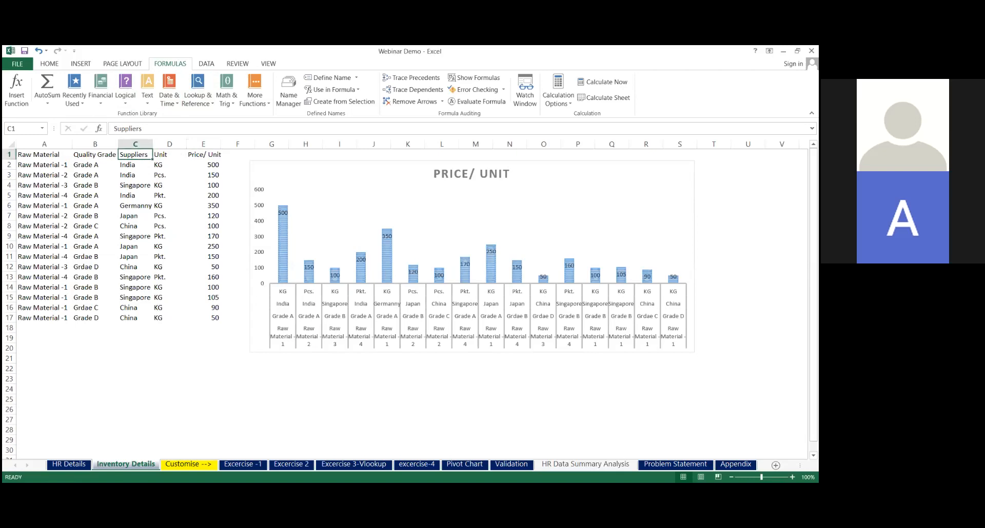
pyautogui.hotkey('alt', 'Tab')
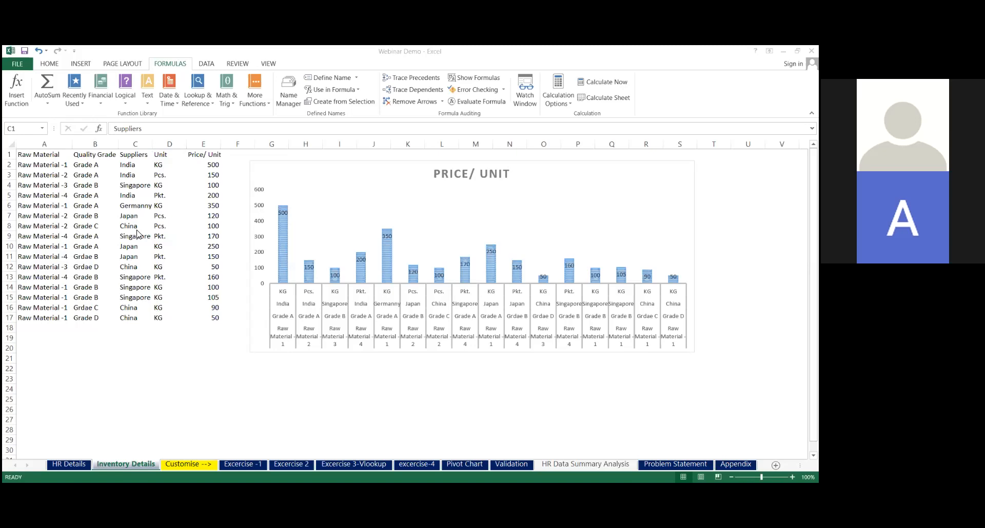
# Review the inventory data range A1:E17 alongside the Price/ Unit chart
pyautogui.click(81, 64)
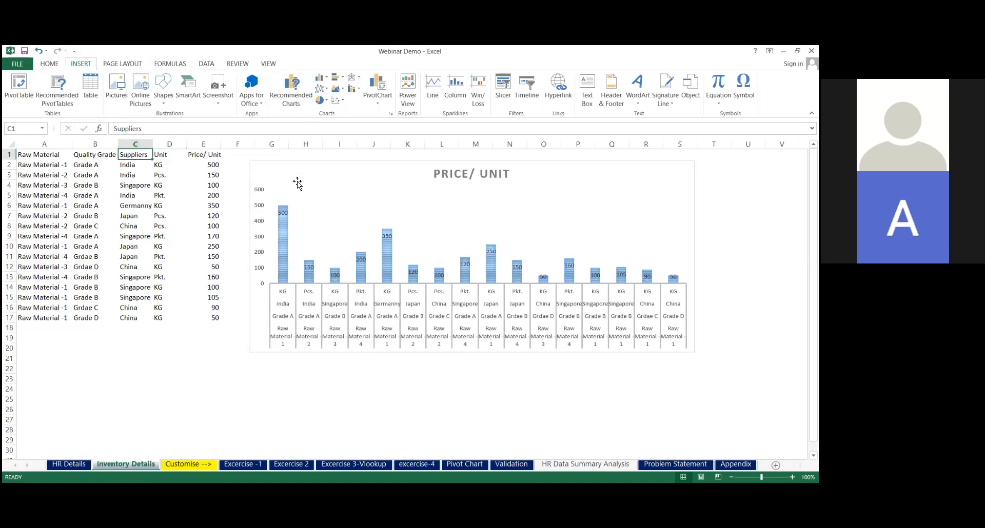
pyautogui.moveTo(49, 155)
pyautogui.mouseDown()
pyautogui.moveTo(210, 249)
pyautogui.moveTo(204, 320)
pyautogui.mouseUp()
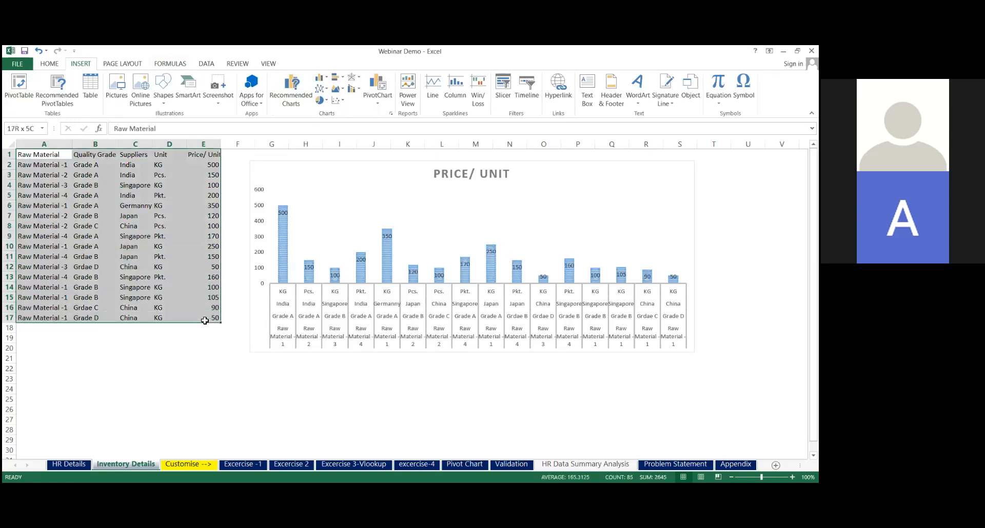
pyautogui.click(179, 357)
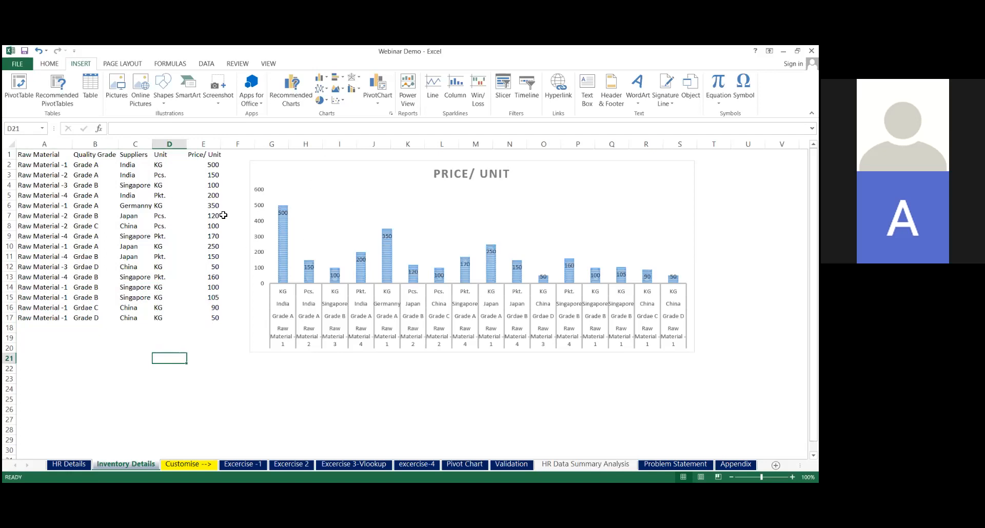
pyautogui.moveTo(213, 216); pyautogui.dragTo(339, 197)
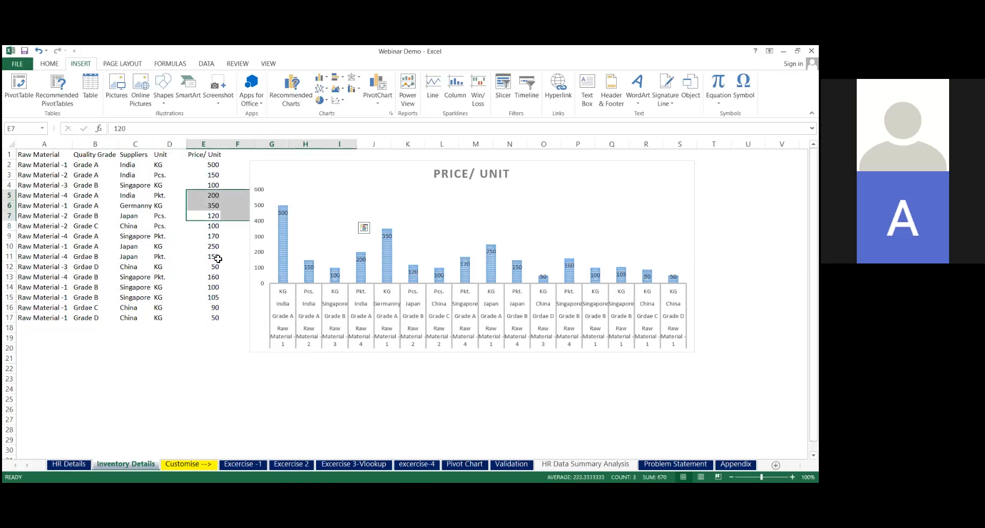
pyautogui.click(131, 268)
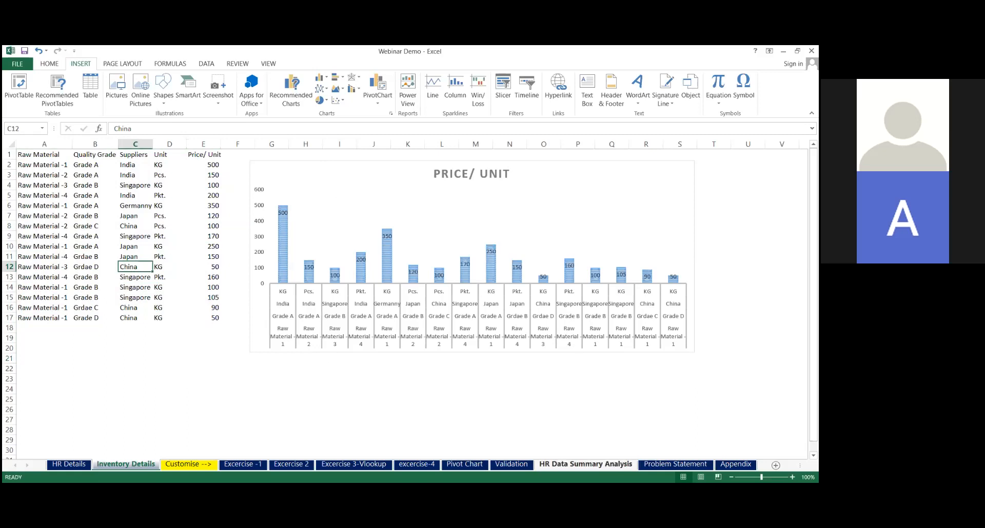
# On the Pivot Chart sheet, set the Suppliers filter of the row labels to include all suppliers
pyautogui.click(464, 464)
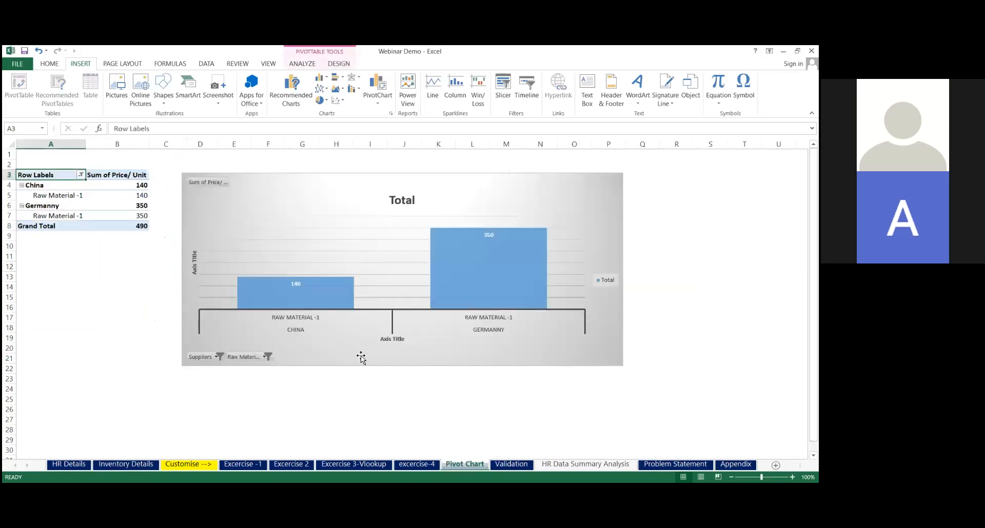
pyautogui.click(80, 174)
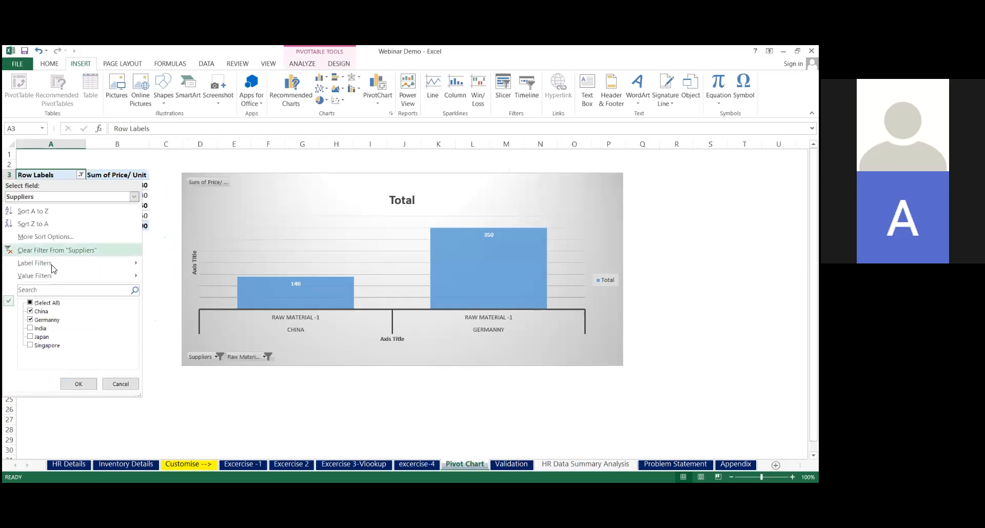
pyautogui.click(47, 303)
pyautogui.click(30, 303)
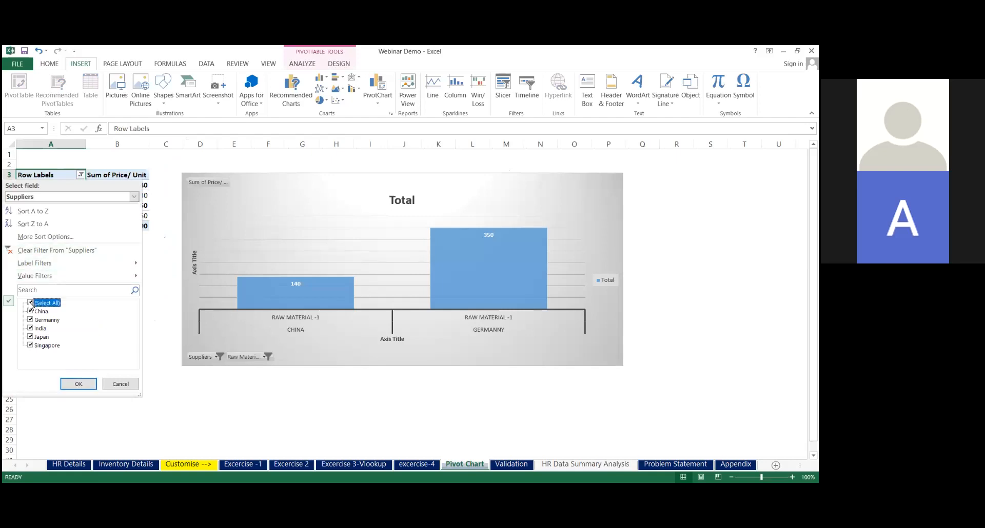
pyautogui.click(78, 382)
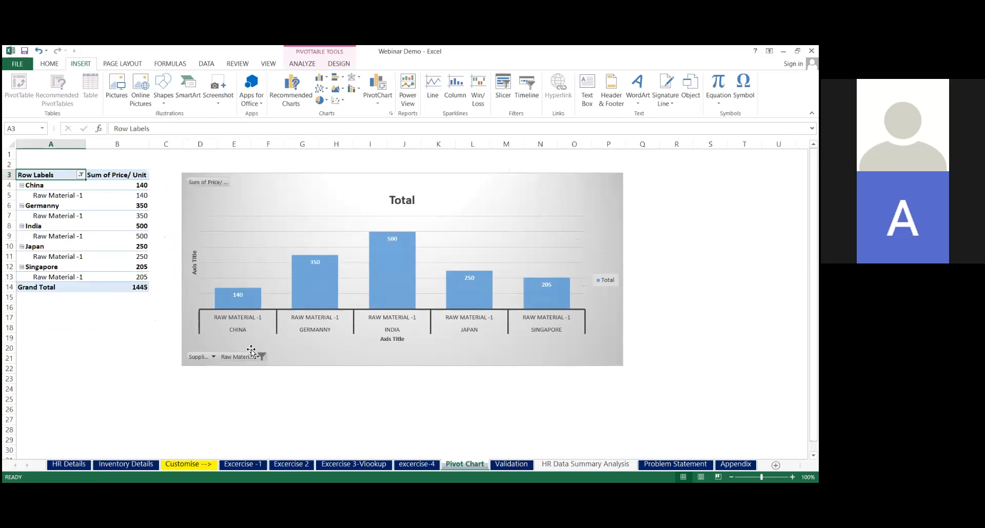
# Look at the excercise-4 and Inventory Details sheets, and return to the Pivot Chart sheet
pyautogui.click(422, 465)
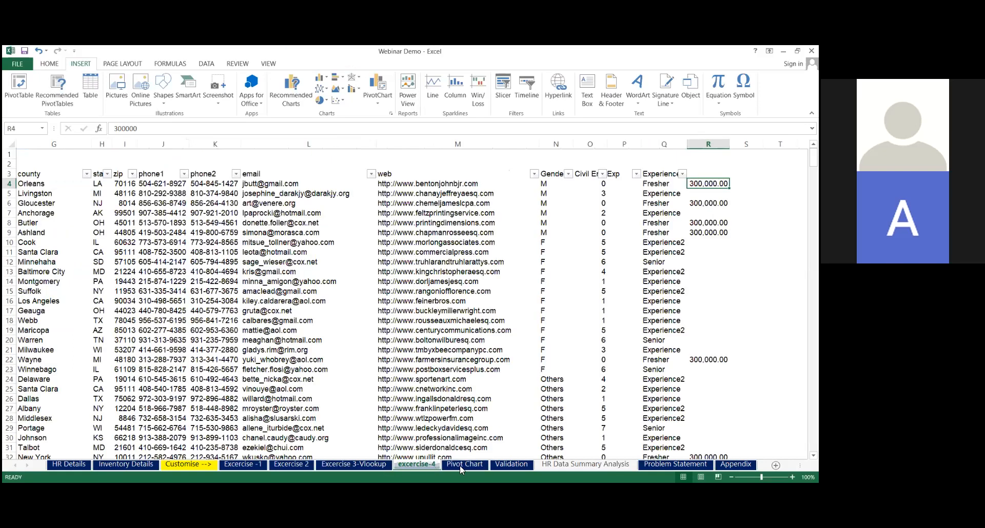
pyautogui.click(459, 465)
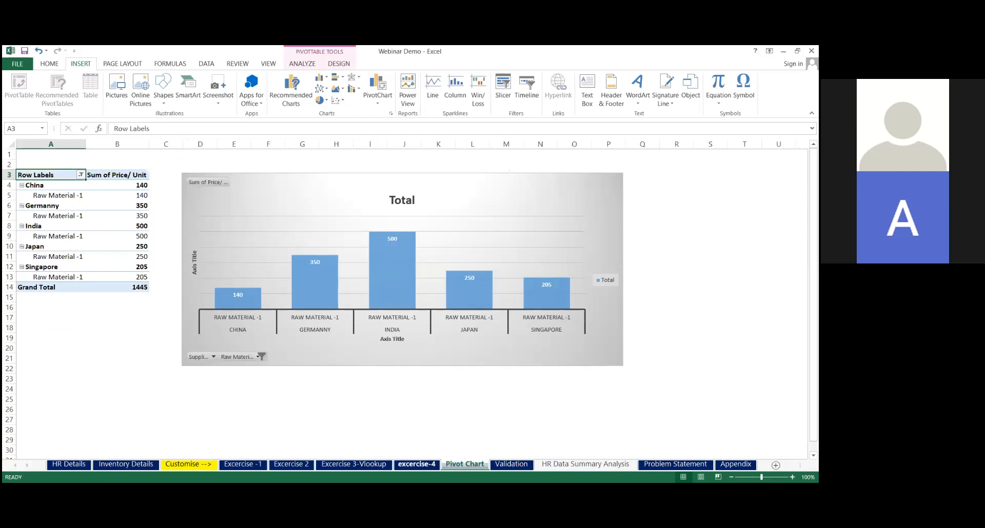
pyautogui.click(142, 466)
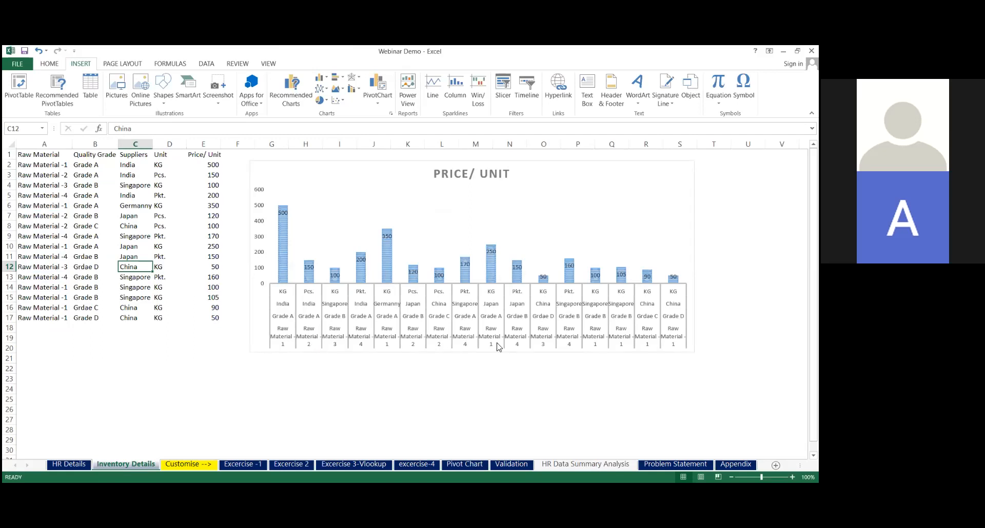
pyautogui.click(464, 464)
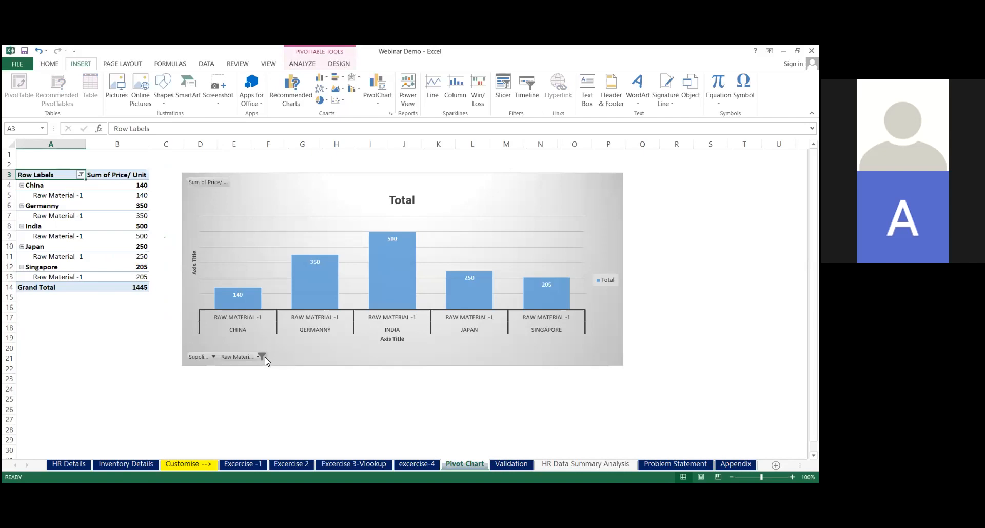
# Set the pivot chart's Raw Material filter to include all raw materials
pyautogui.click(262, 356)
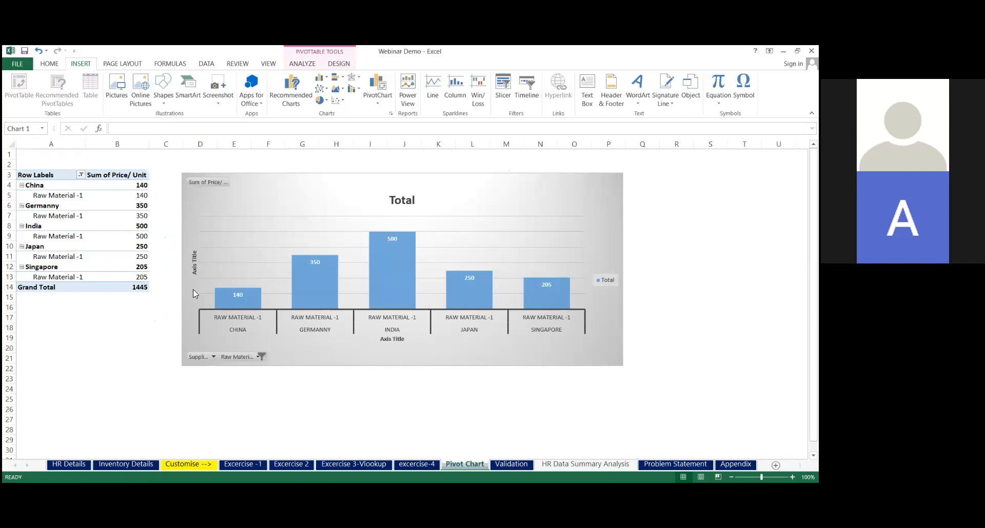
pyautogui.click(170, 262)
pyautogui.click(152, 262)
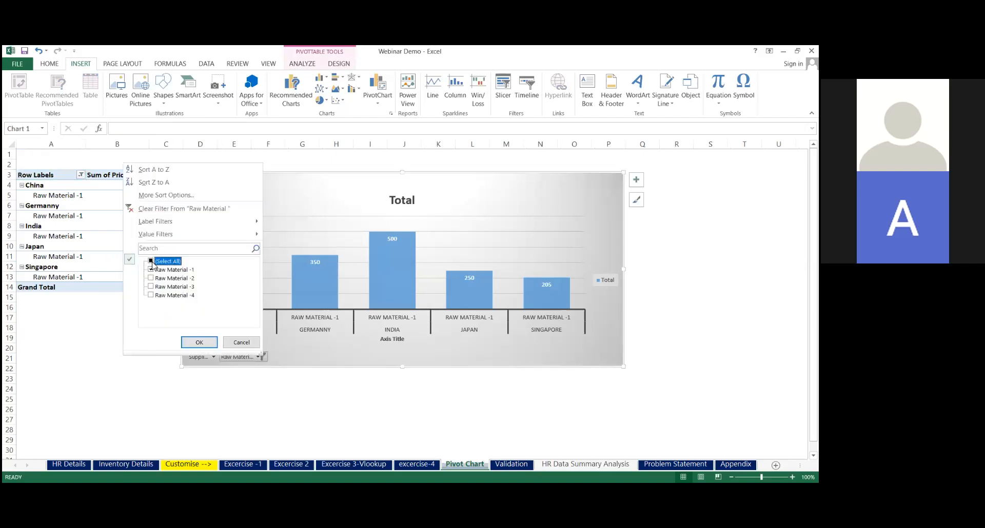
pyautogui.click(196, 344)
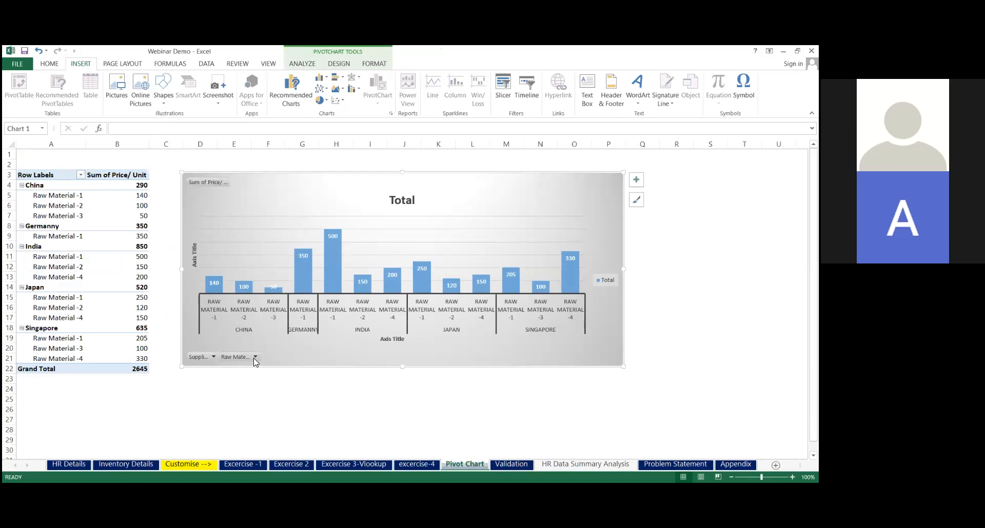
# Filter the pivot chart's Raw Material field to Raw Material -1 only
pyautogui.click(255, 356)
pyautogui.click(143, 262)
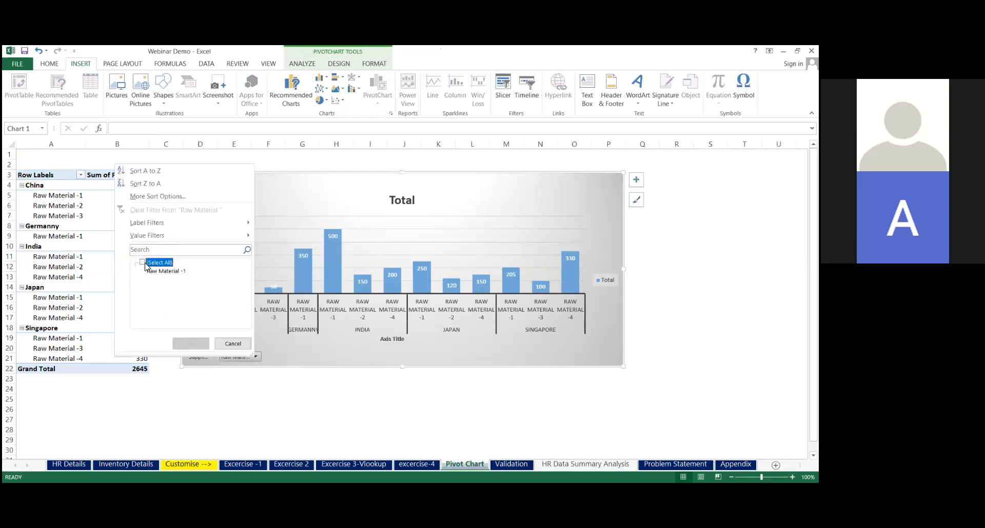
pyautogui.click(143, 271)
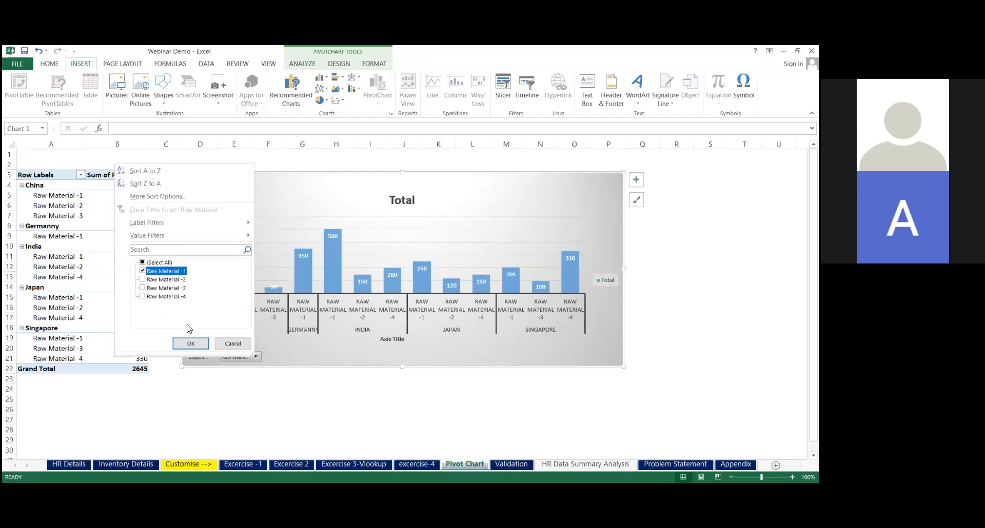
pyautogui.click(190, 344)
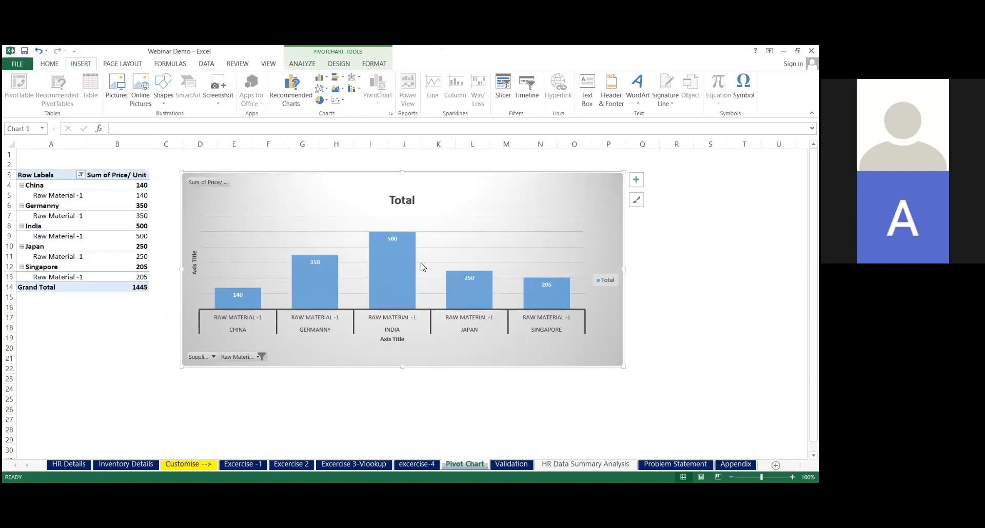
pyautogui.moveTo(410, 290)
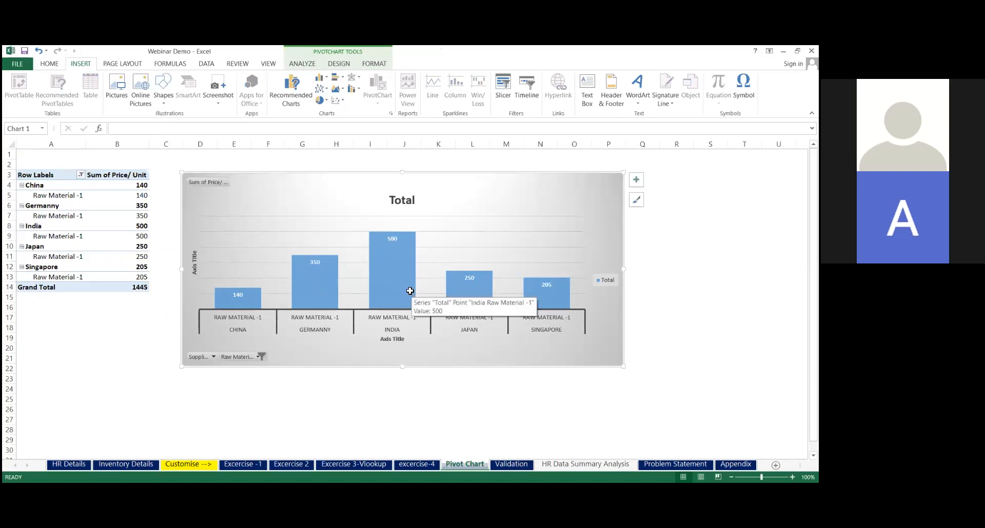
# Show the pivot table's field list and add the Quality Grade field to the rows
pyautogui.click(59, 215)
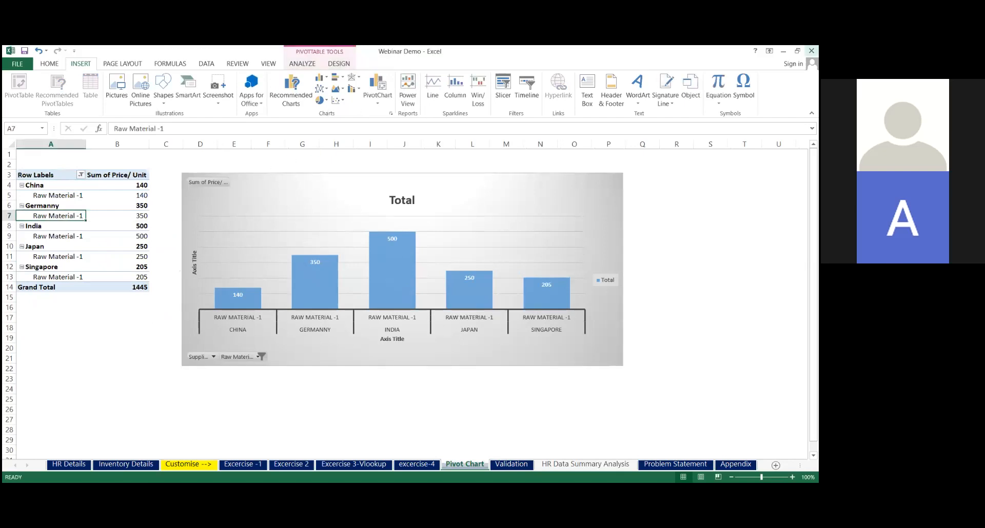
pyautogui.click(796, 51)
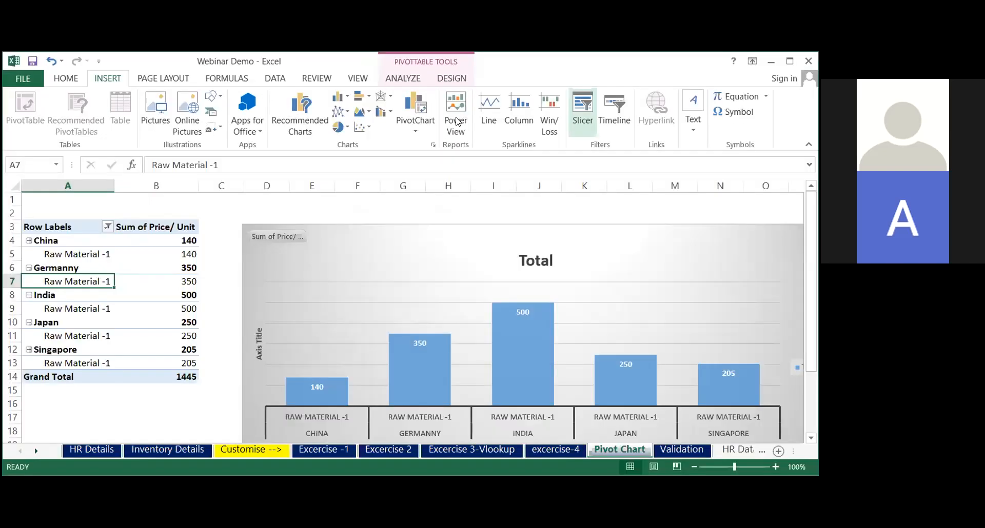
pyautogui.click(398, 79)
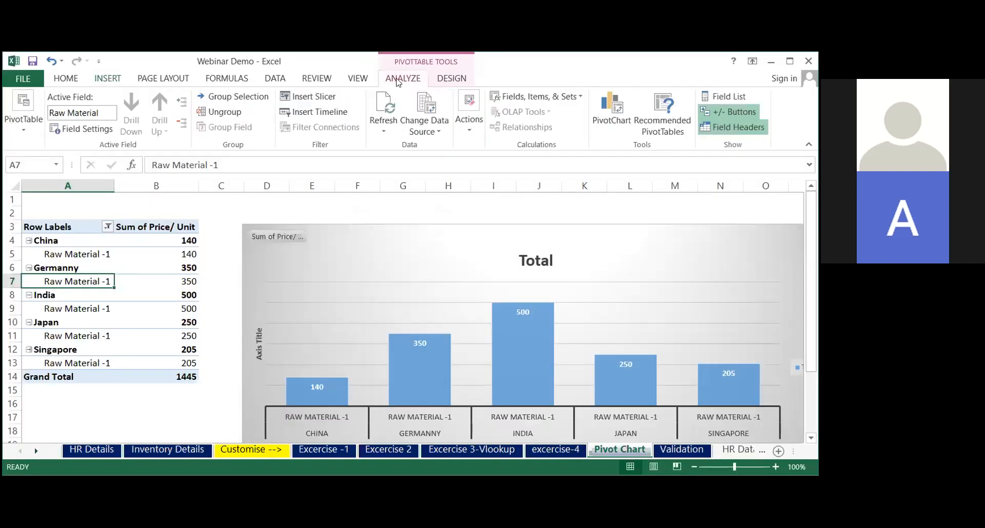
pyautogui.click(728, 97)
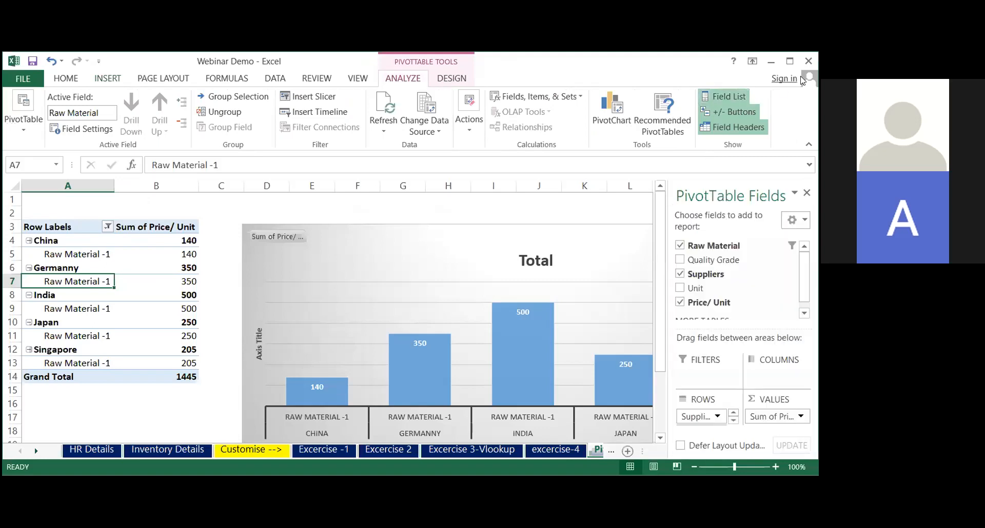
pyautogui.click(679, 259)
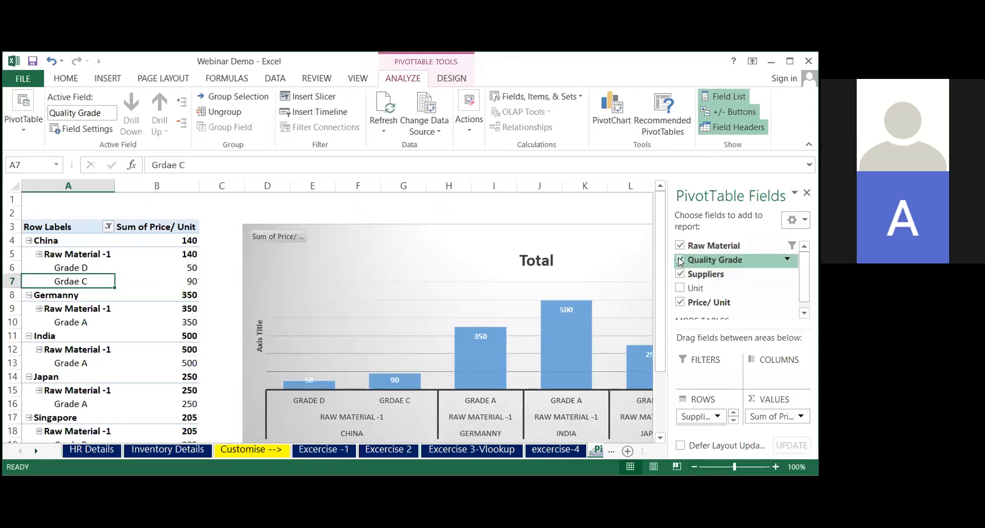
pyautogui.click(789, 62)
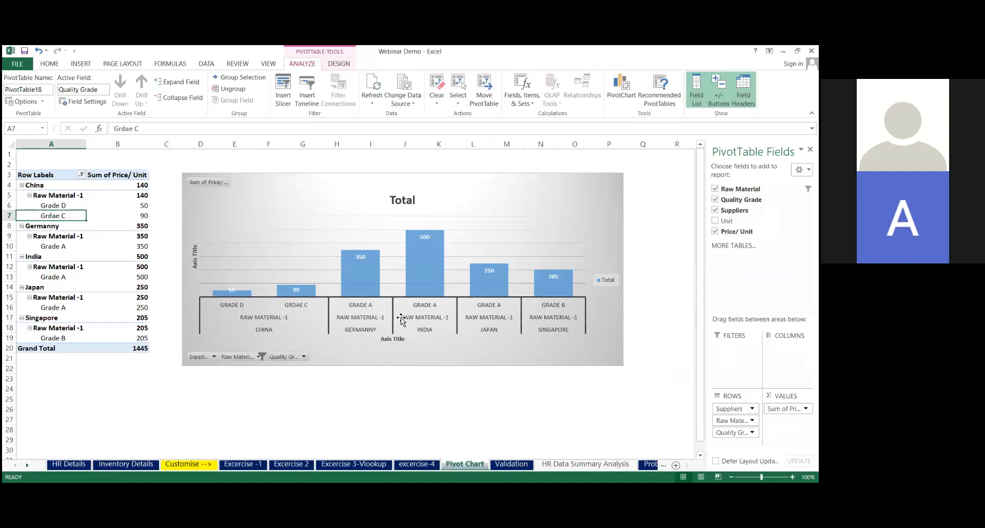
# Include all raw materials in the pivot chart and filter Quality Grade to Grade A and Grdae D
pyautogui.click(261, 357)
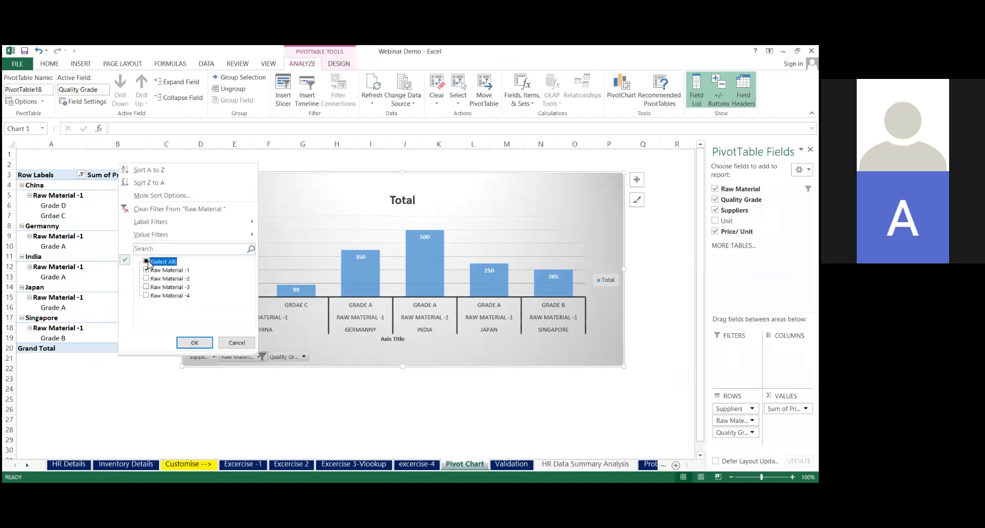
pyautogui.click(195, 342)
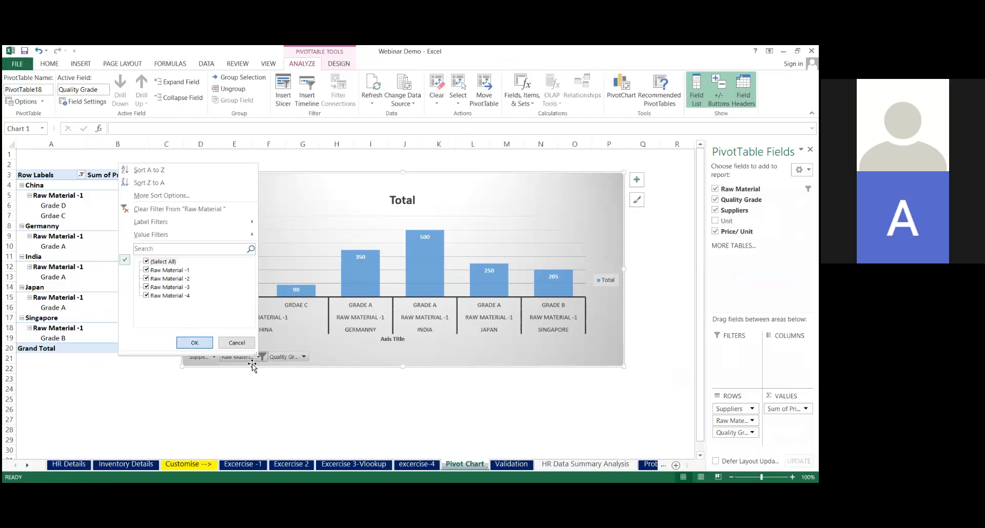
pyautogui.click(297, 358)
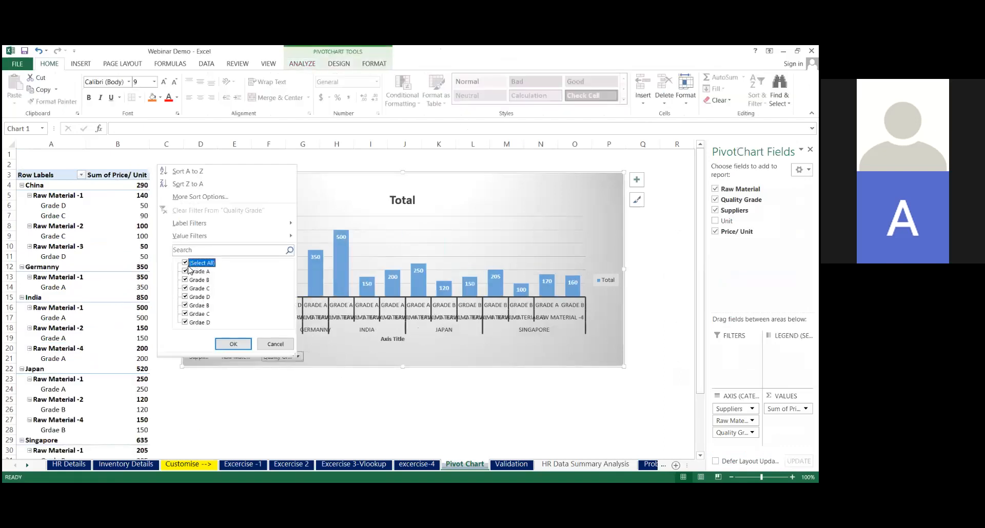
pyautogui.click(186, 263)
pyautogui.click(186, 271)
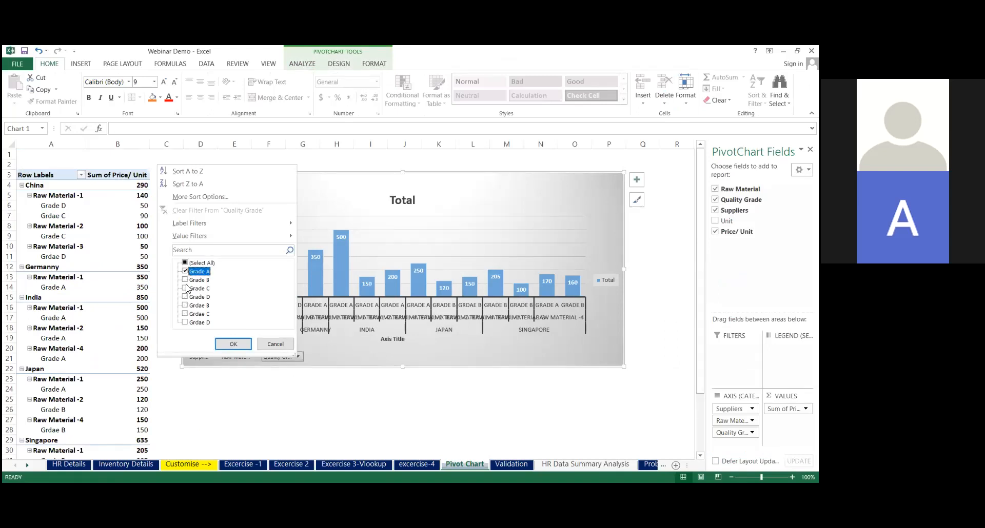
pyautogui.click(186, 322)
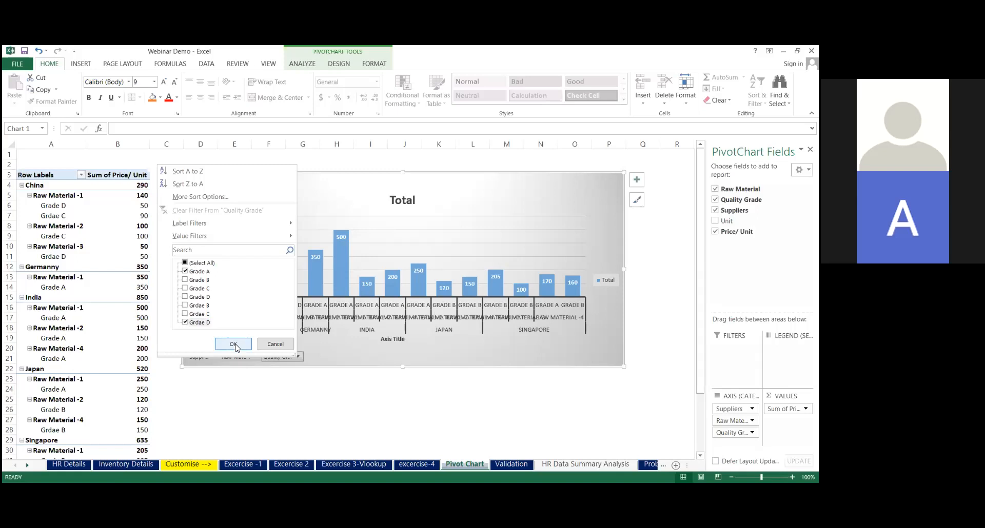
pyautogui.click(234, 344)
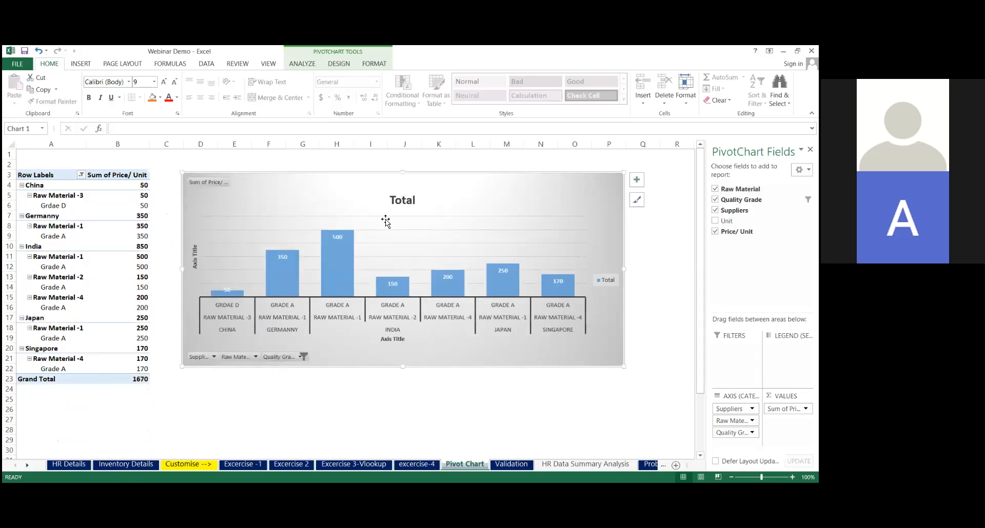
pyautogui.moveTo(454, 285)
# On the HR Data Summary Analysis sheet, clear all filters from the employee count pivot table
pyautogui.click(552, 467)
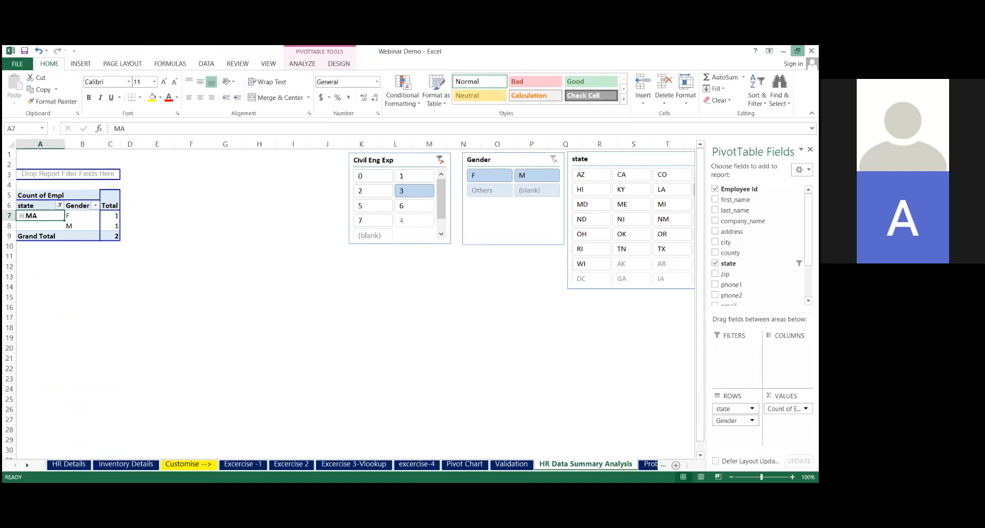
pyautogui.click(797, 51)
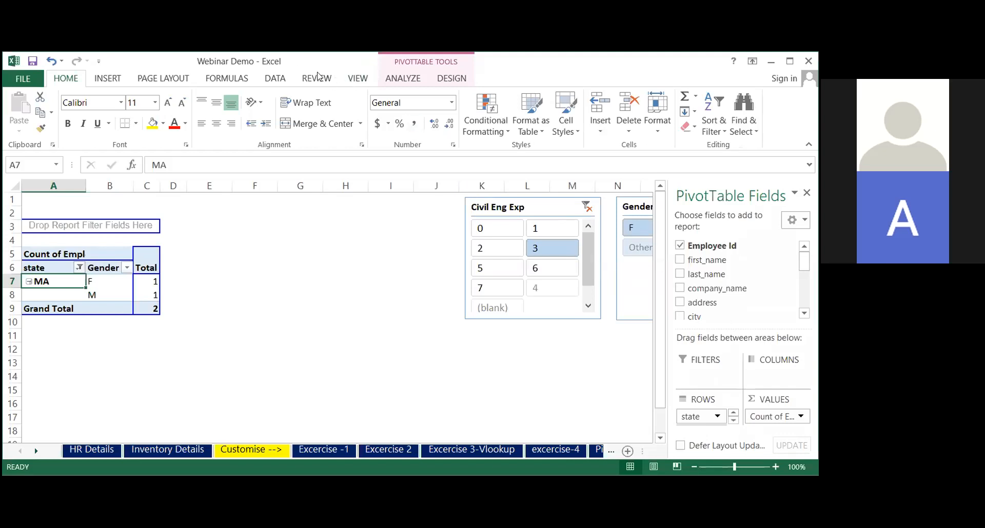
pyautogui.click(275, 78)
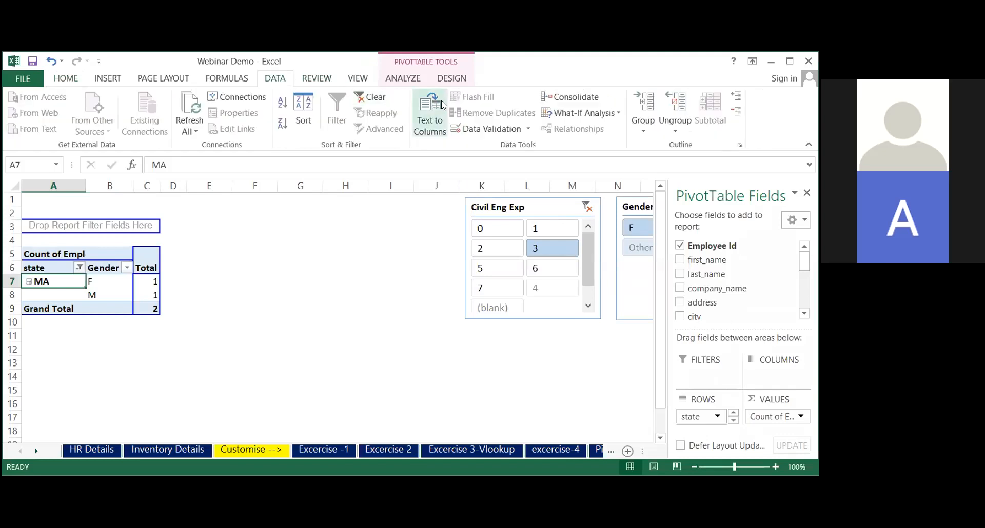
pyautogui.click(361, 99)
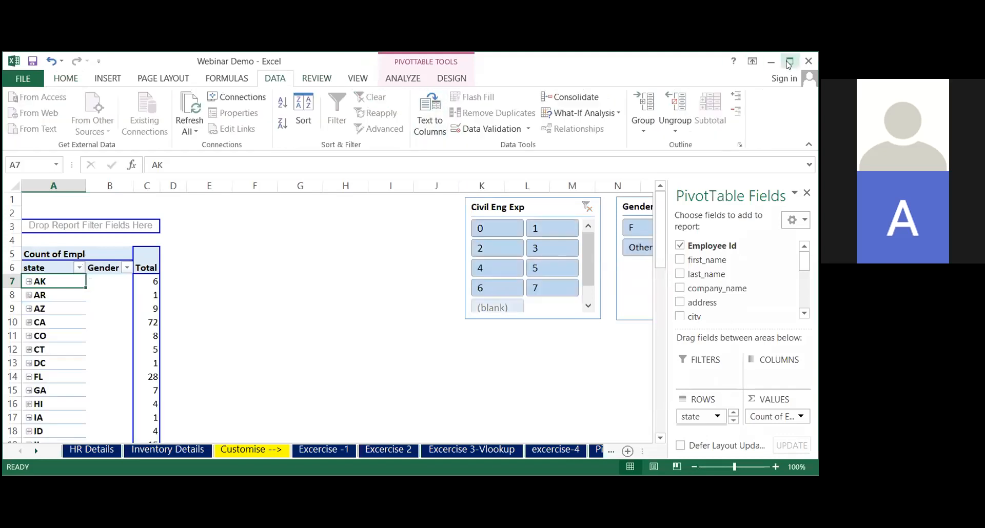
pyautogui.click(788, 62)
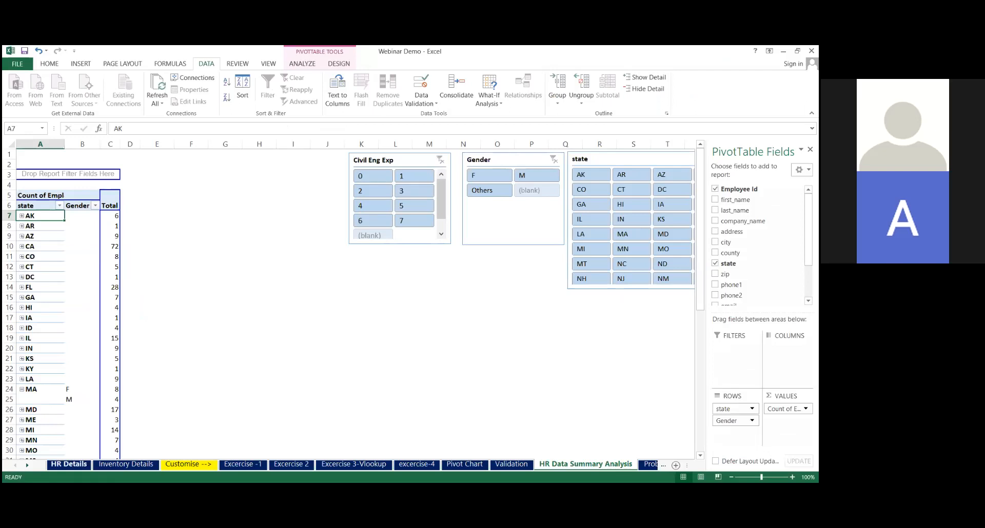
# Look at the HR Details and excercise-4 sheets, and examine AK's gender breakdown on the HR Data Summary Analysis sheet
pyautogui.click(64, 463)
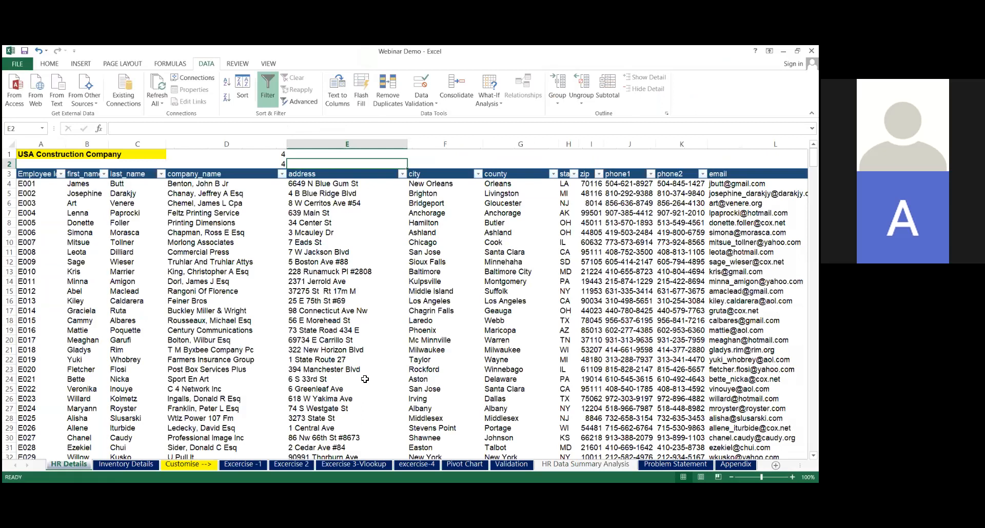
pyautogui.click(422, 466)
pyautogui.click(561, 466)
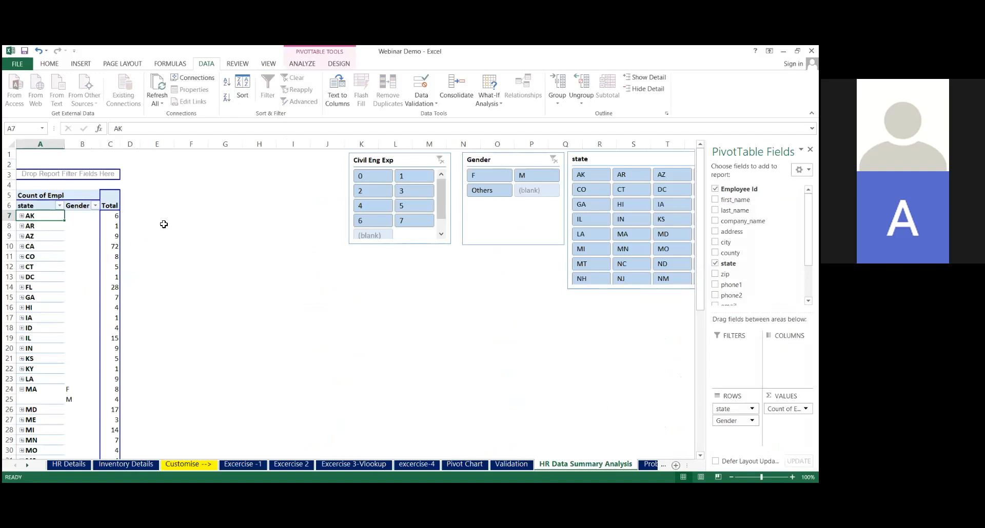
pyautogui.click(22, 216)
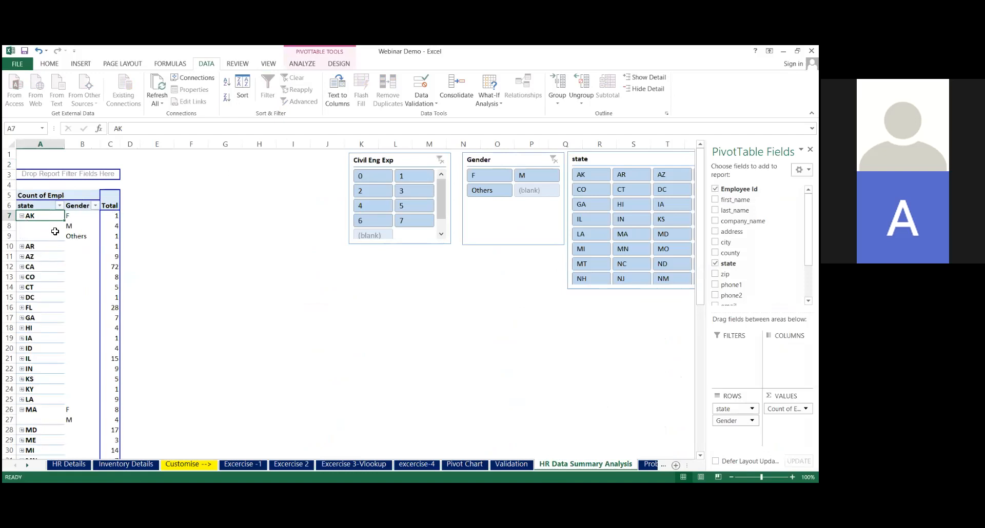
pyautogui.click(22, 216)
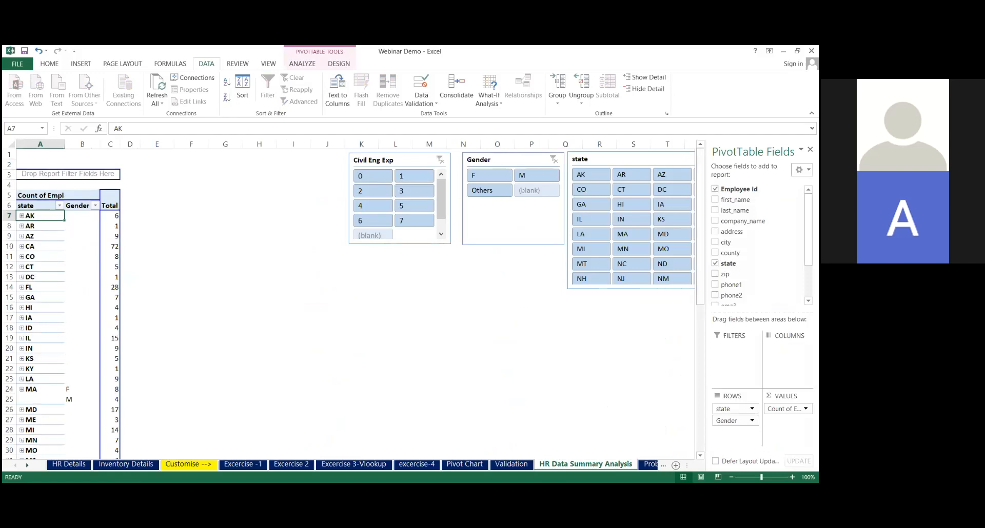
# Hide the pivot table's field list and filter the employee count to state AK with the state slicer
pyautogui.click(810, 149)
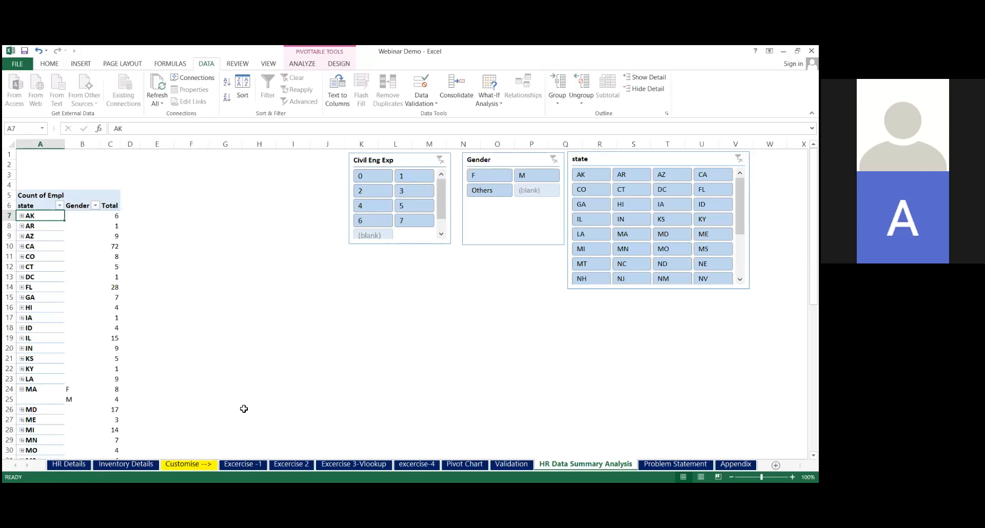
pyautogui.click(312, 314)
pyautogui.click(590, 175)
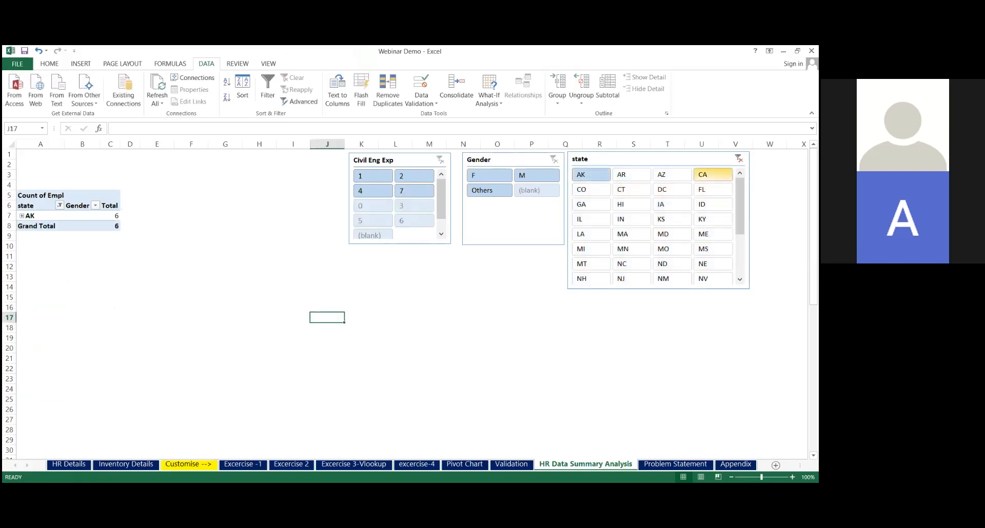
# Use the slicers to filter the employee count to state CA with a Civil Eng Exp of 3
pyautogui.click(713, 175)
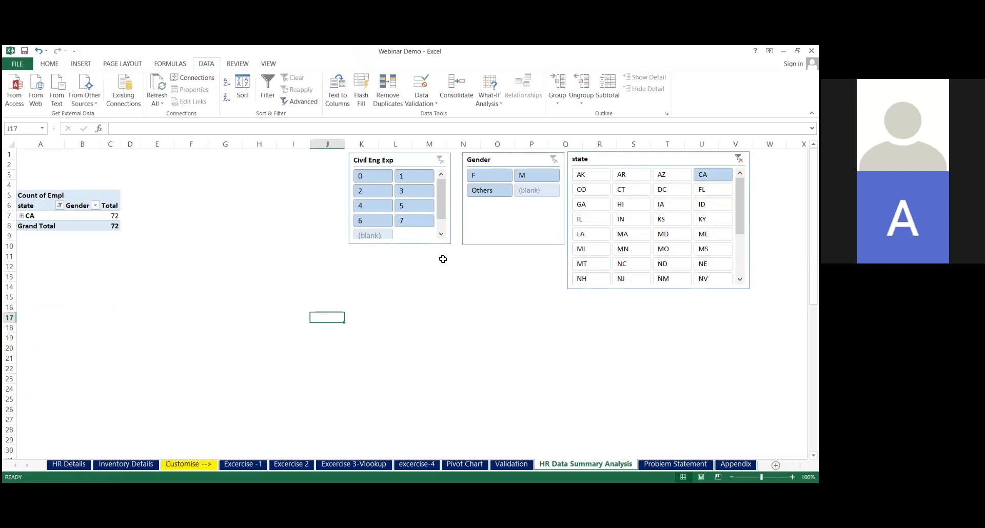
pyautogui.click(421, 194)
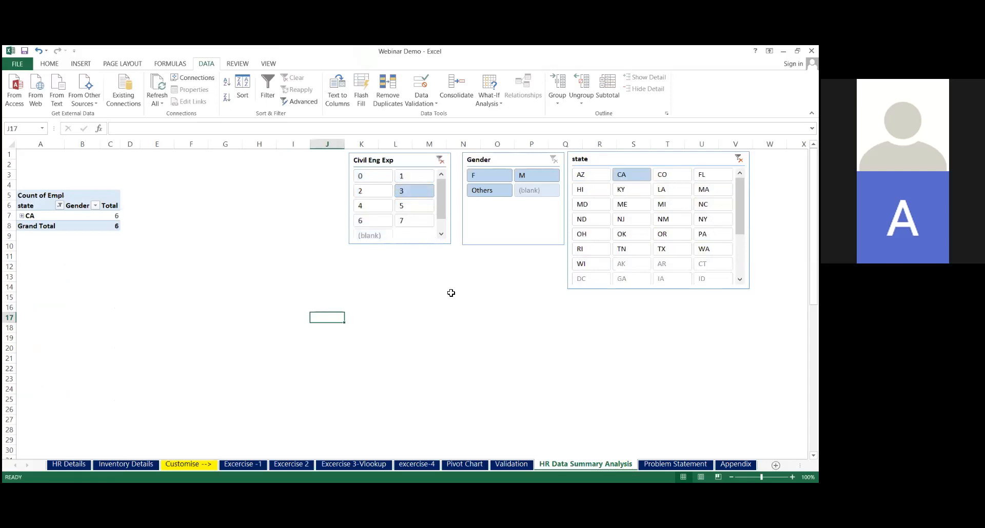
pyautogui.moveTo(740, 205)
pyautogui.mouseDown()
pyautogui.moveTo(739, 228)
pyautogui.moveTo(740, 205)
pyautogui.mouseUp()
# Undo the Civil Eng Exp selection and the CA state selection in the slicers
pyautogui.click(463, 306)
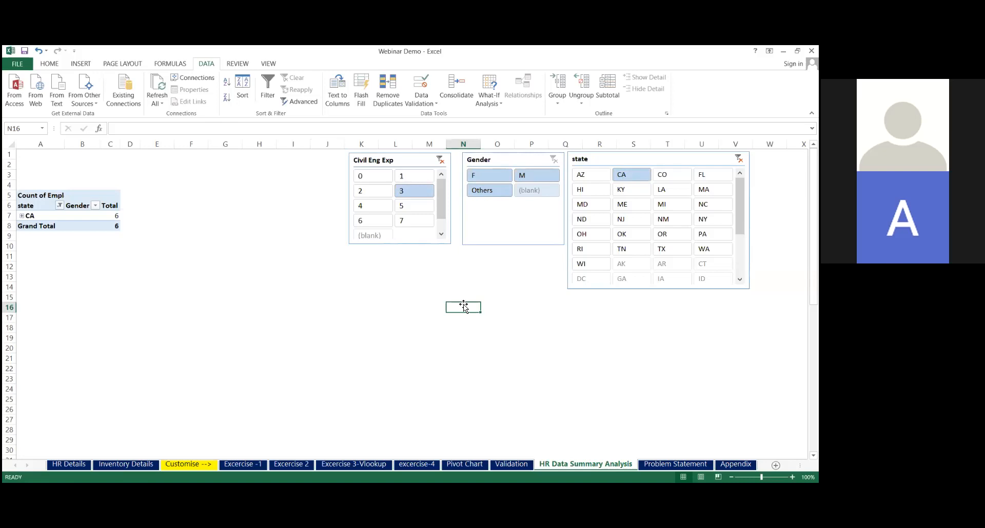
pyautogui.hotkey('ctrl', 'z')
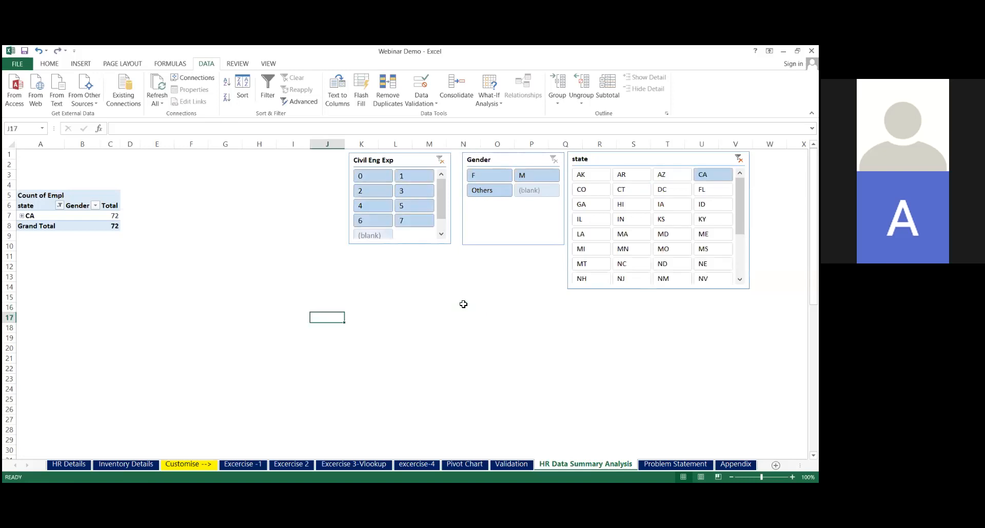
pyautogui.hotkey('ctrl', 'z')
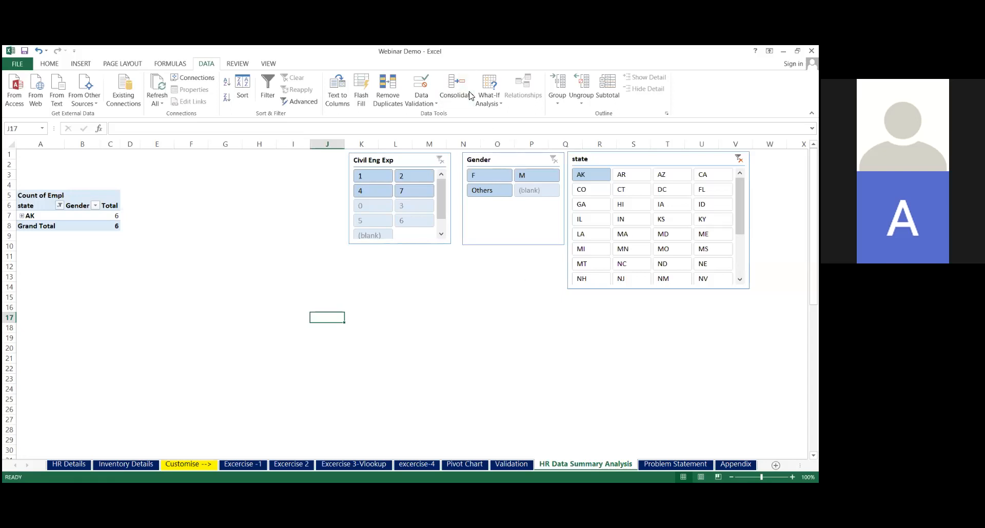
# Look over the HR Details and Inventory Details sheets, ending on HR Details
pyautogui.hotkey('alt', 'Tab')
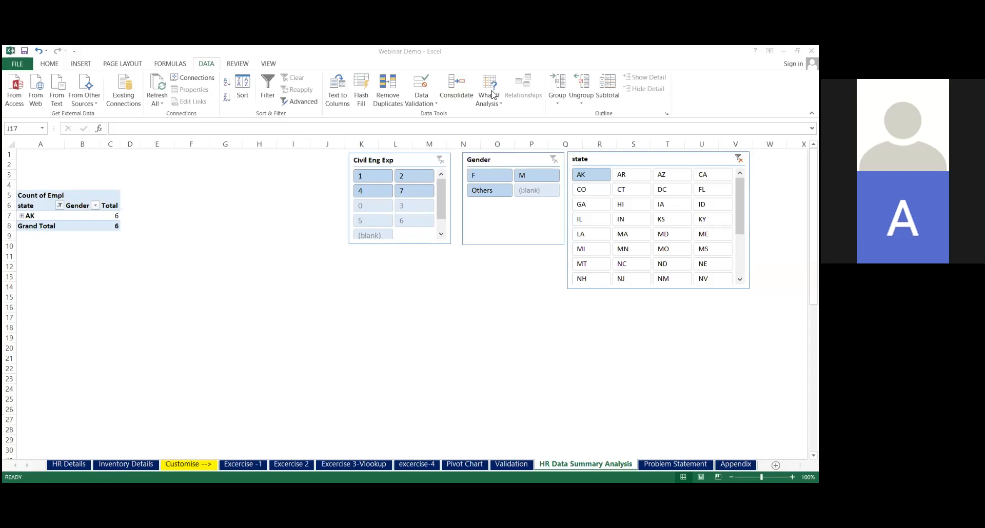
pyautogui.click(77, 464)
pyautogui.click(77, 467)
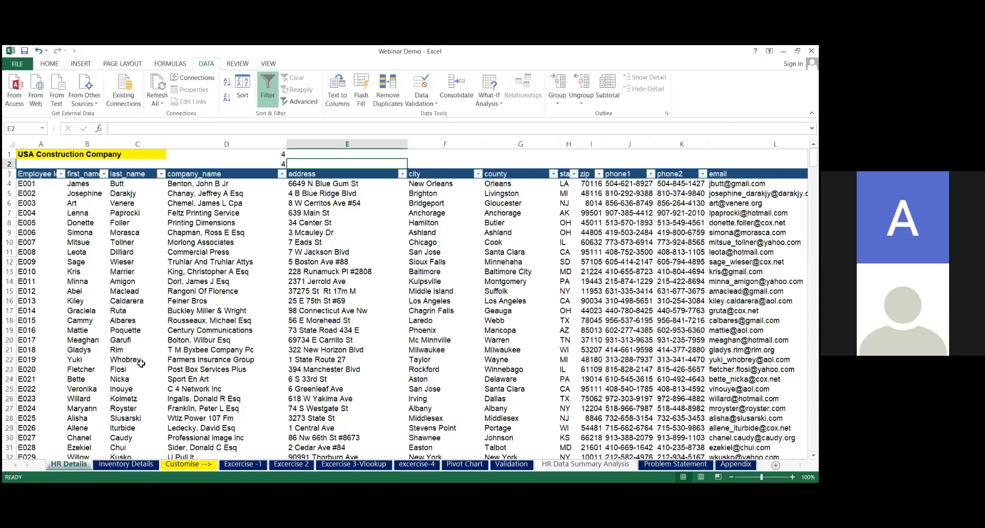
pyautogui.click(205, 369)
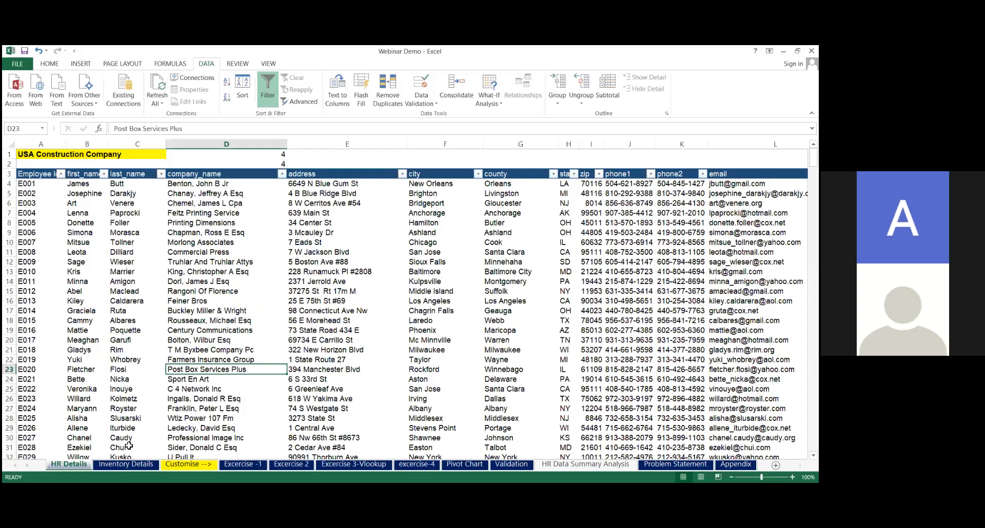
pyautogui.click(126, 465)
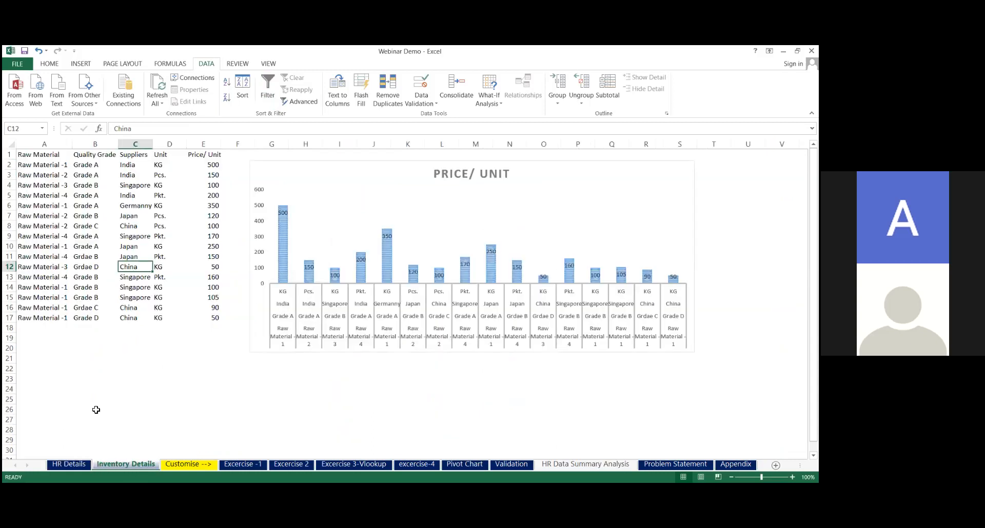
pyautogui.click(73, 464)
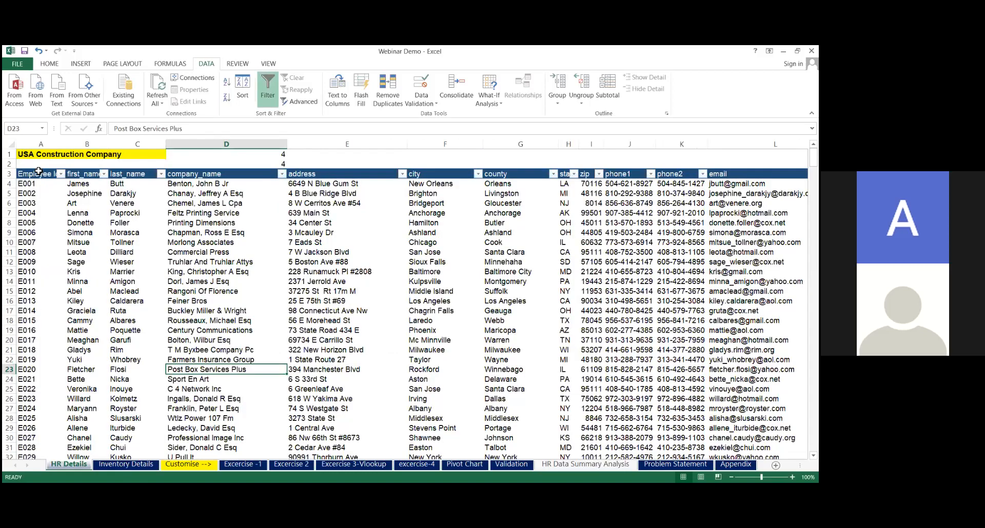
pyautogui.click(40, 174)
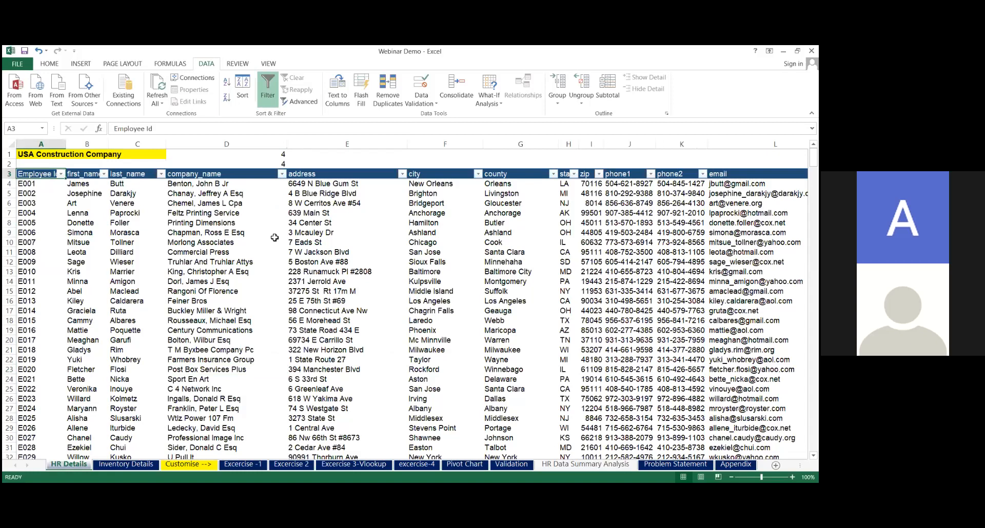
pyautogui.hotkey('ctrl', 'shift', 'Right')
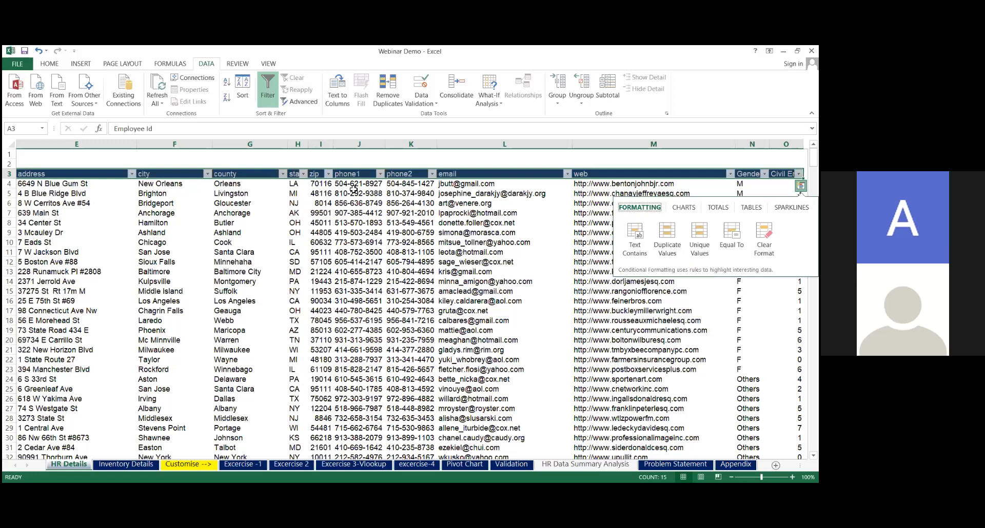
pyautogui.click(281, 200)
pyautogui.press('Up')
pyautogui.press('Up')
pyautogui.press('Up')
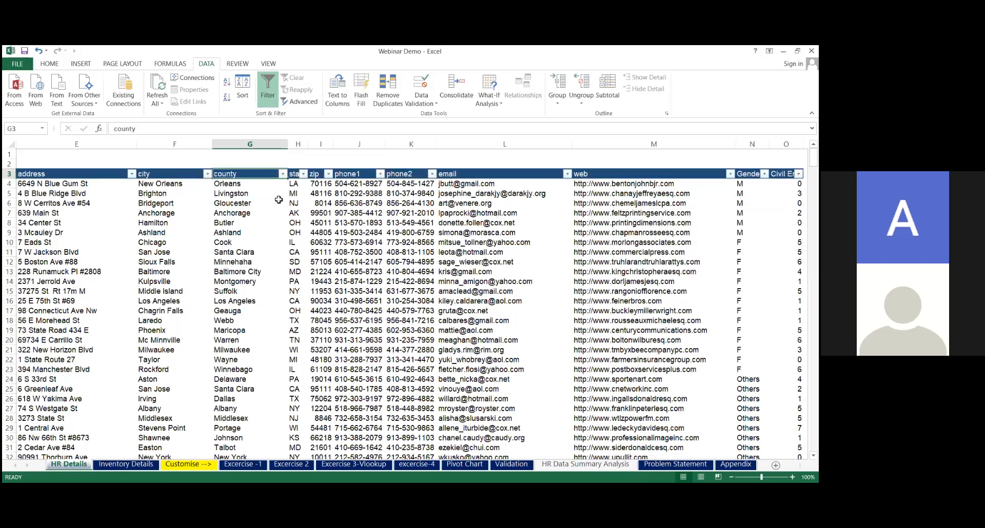
# Create a PivotTable on a new worksheet from the full HR Details table, range $A$3:$O$503, using the PivotTable and PivotChart Wizard
pyautogui.hotkey('ctrl', 'Left')
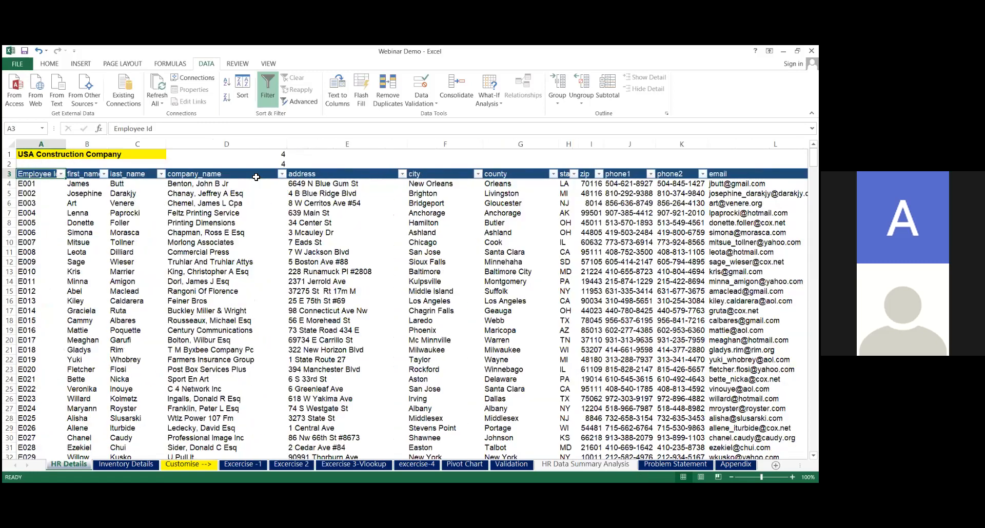
pyautogui.hotkey('ctrl', 'shift', 'Right')
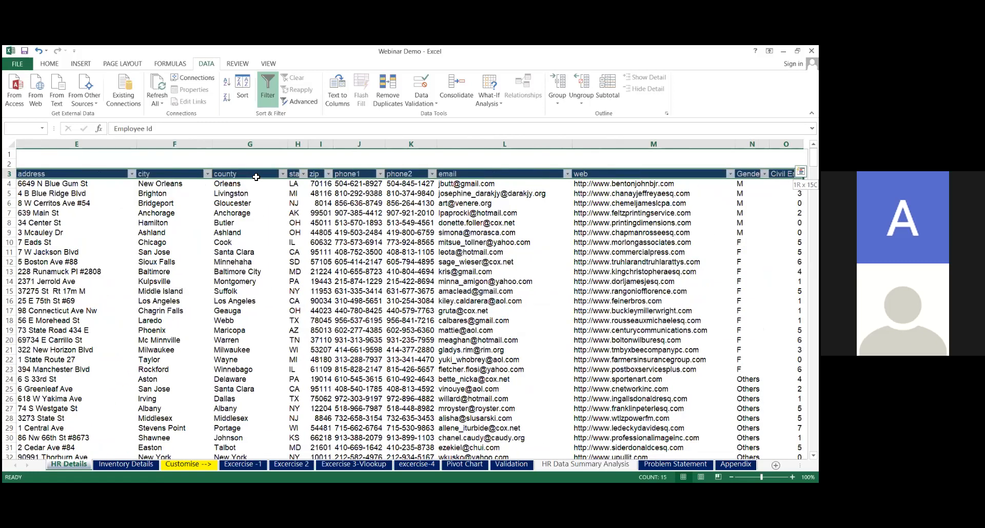
pyautogui.hotkey('ctrl', 'shift', 'Down')
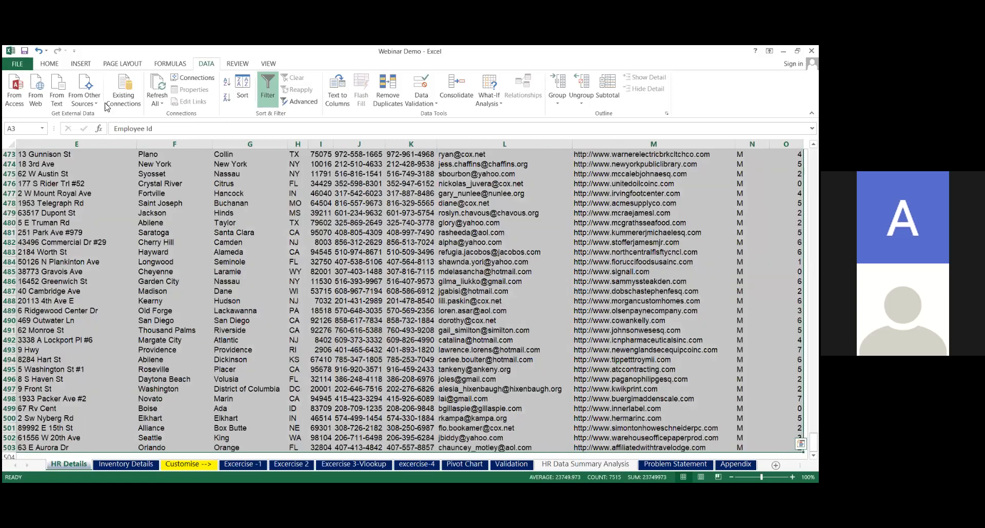
pyautogui.click(85, 64)
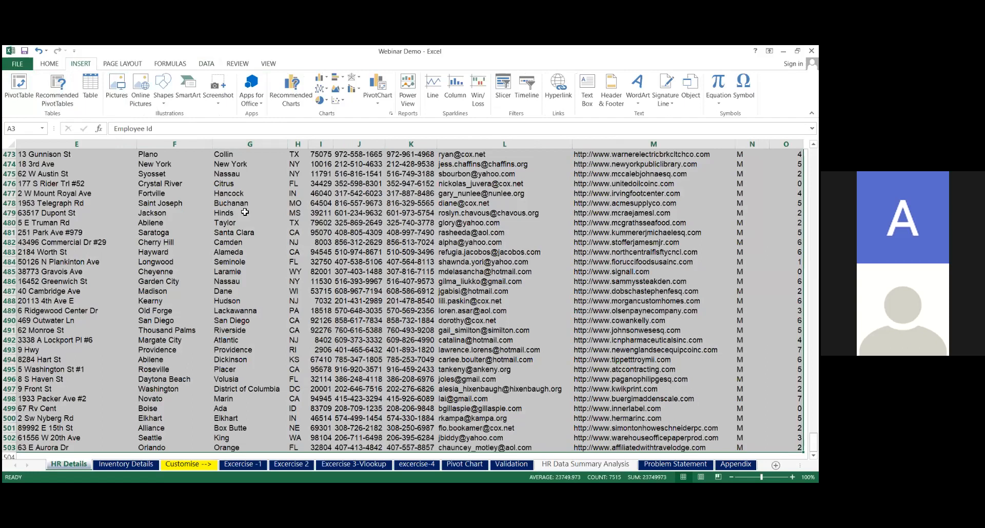
pyautogui.press('alt')
pyautogui.press('d')
pyautogui.press('p')
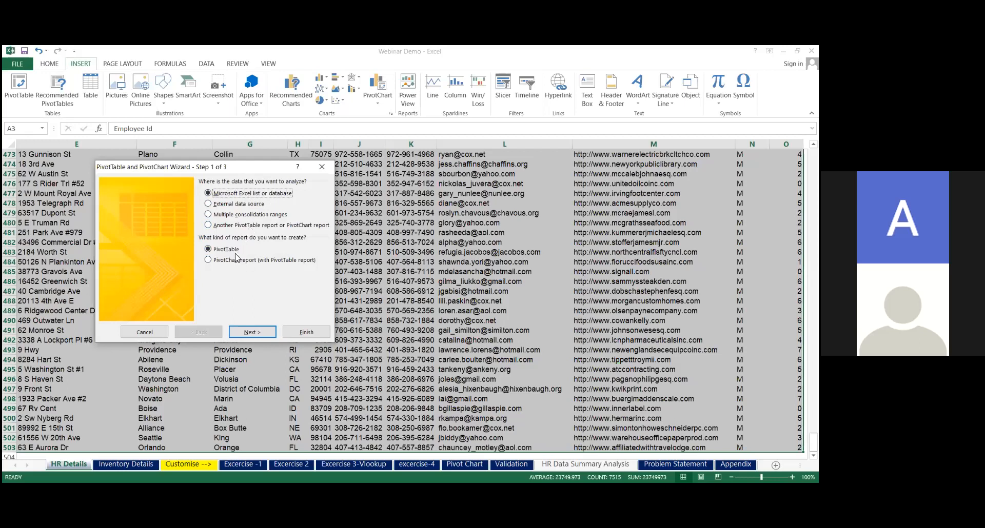
pyautogui.click(254, 332)
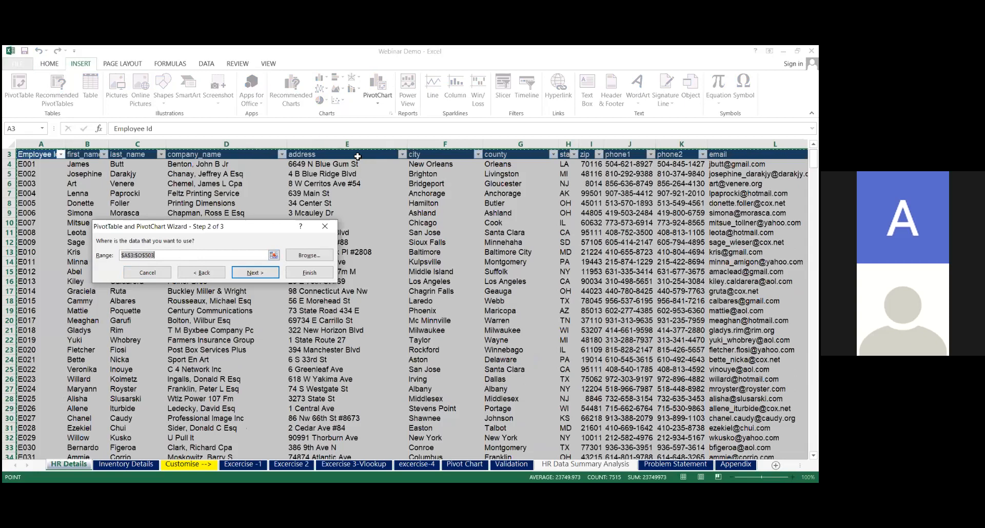
pyautogui.click(257, 273)
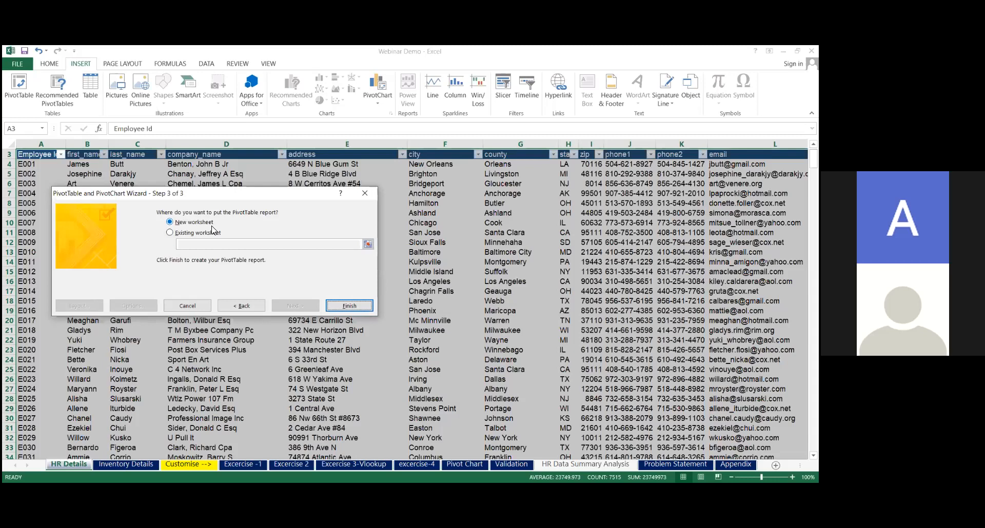
pyautogui.click(343, 307)
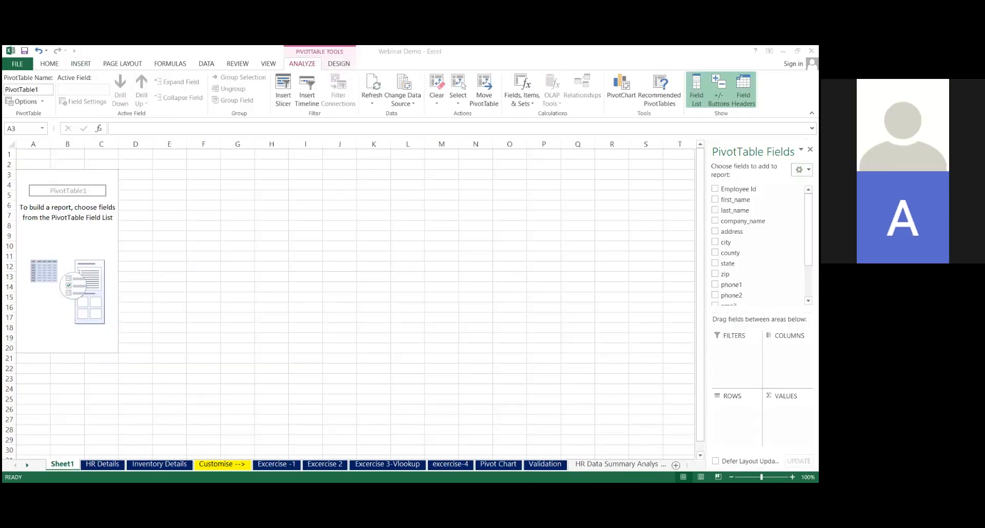
# Add state as the pivot table's row field and Employee Id as a count in the values
pyautogui.click(808, 230)
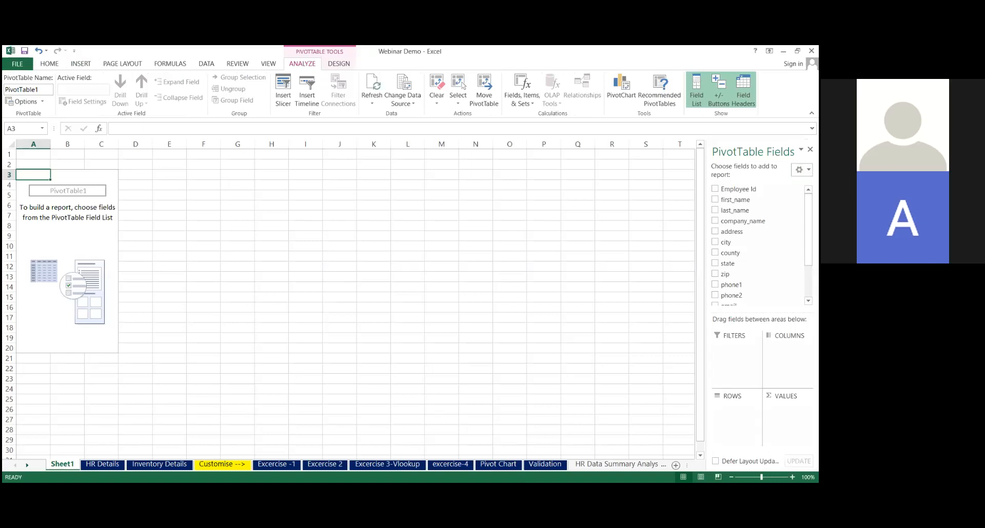
pyautogui.moveTo(807, 230)
pyautogui.mouseDown()
pyautogui.moveTo(808, 250)
pyautogui.moveTo(808, 229)
pyautogui.mouseUp()
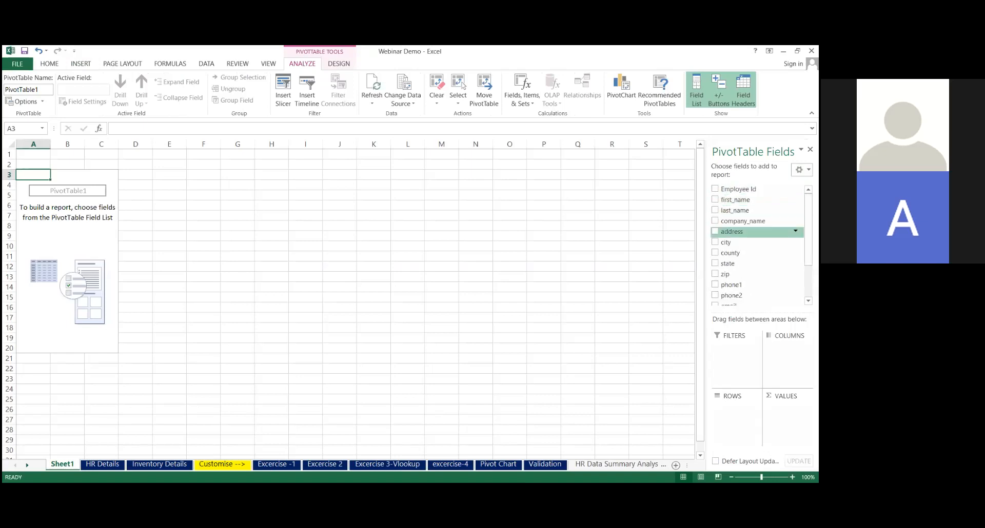
pyautogui.scroll(-2, 754, 236)
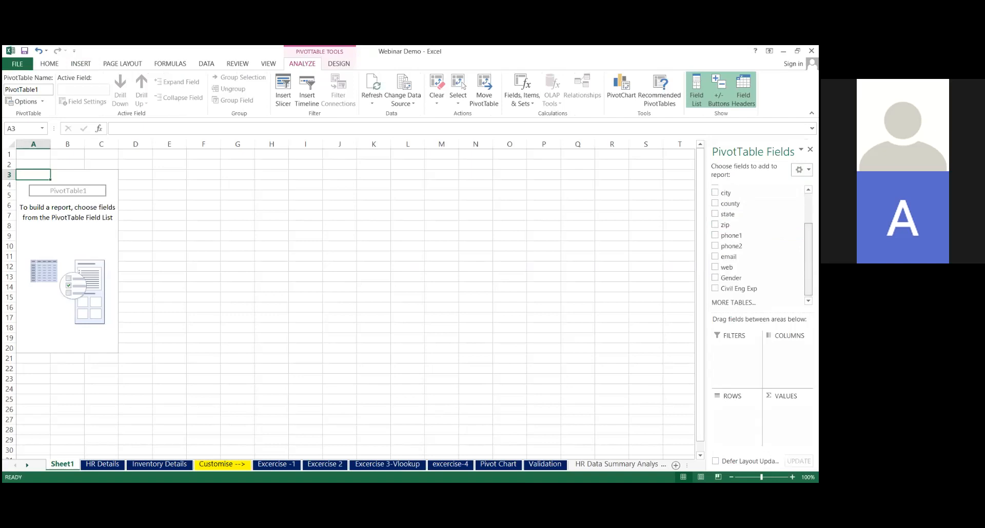
pyautogui.click(715, 214)
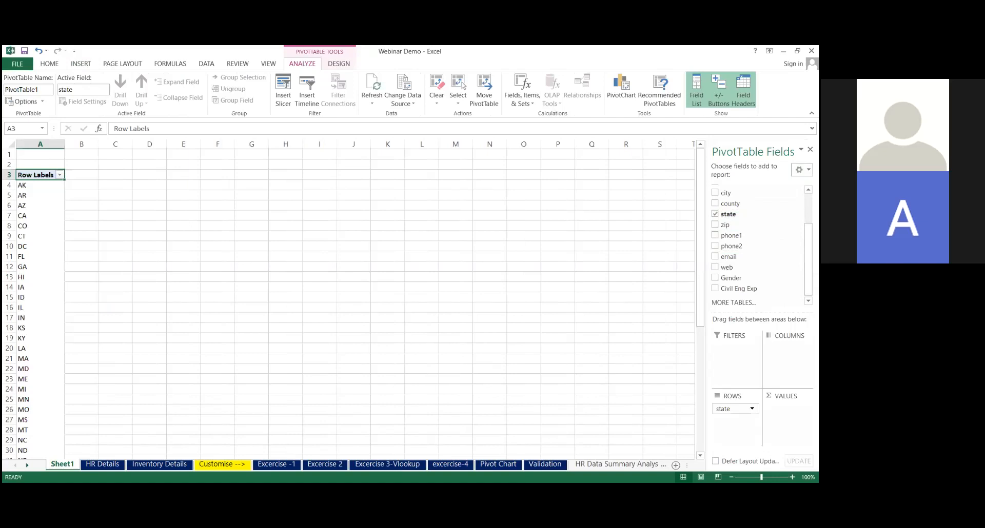
pyautogui.scroll(2, 754, 241)
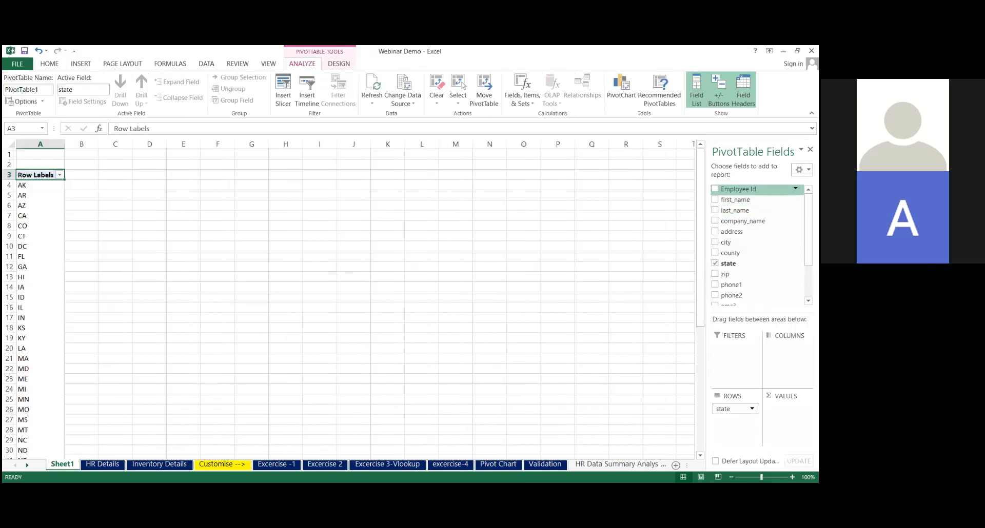
pyautogui.moveTo(738, 189); pyautogui.dragTo(788, 411)
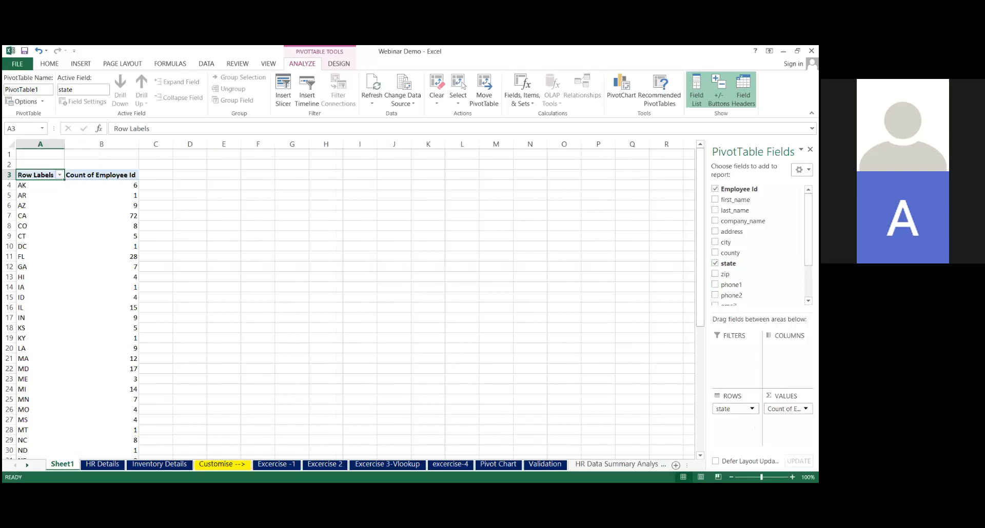
pyautogui.click(806, 408)
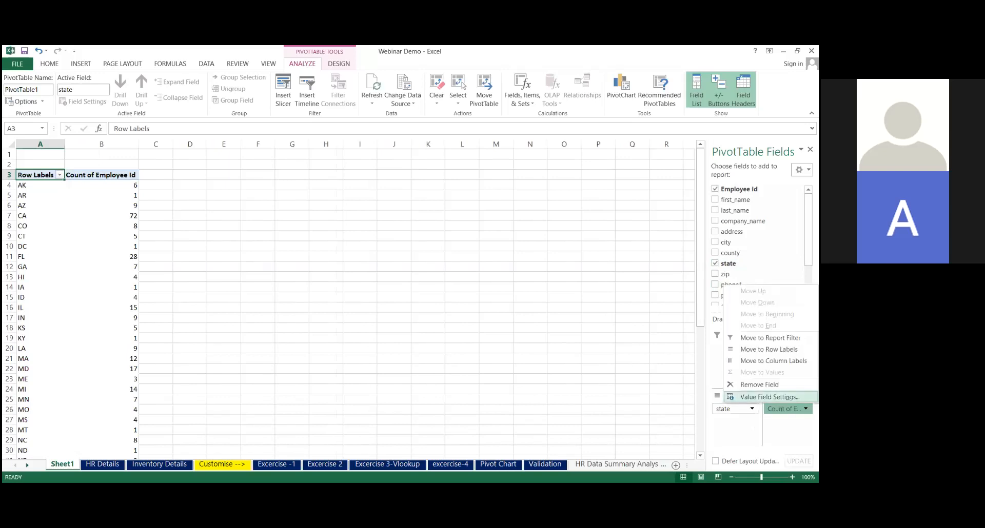
pyautogui.click(532, 328)
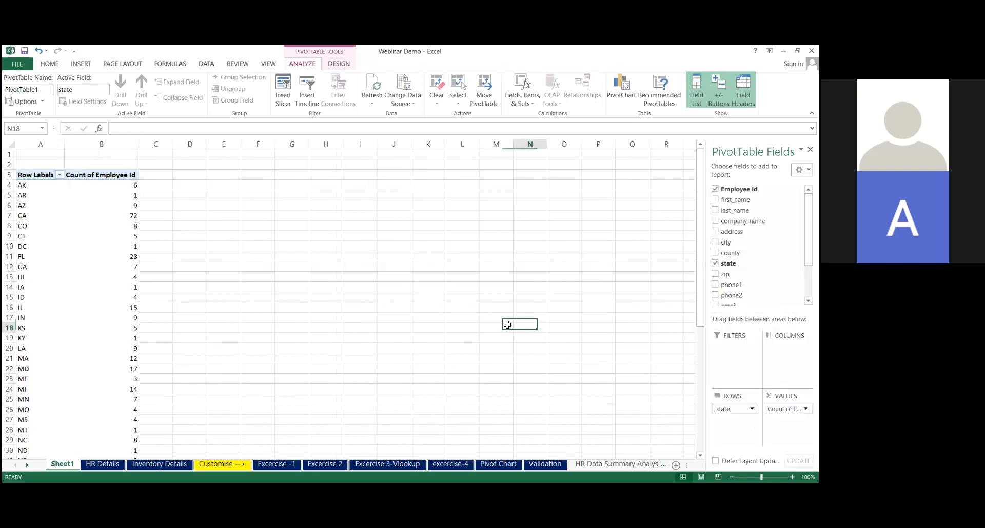
# Insert a Civil Eng Exp slicer for the pivot table and place it beside the state counts
pyautogui.click(124, 186)
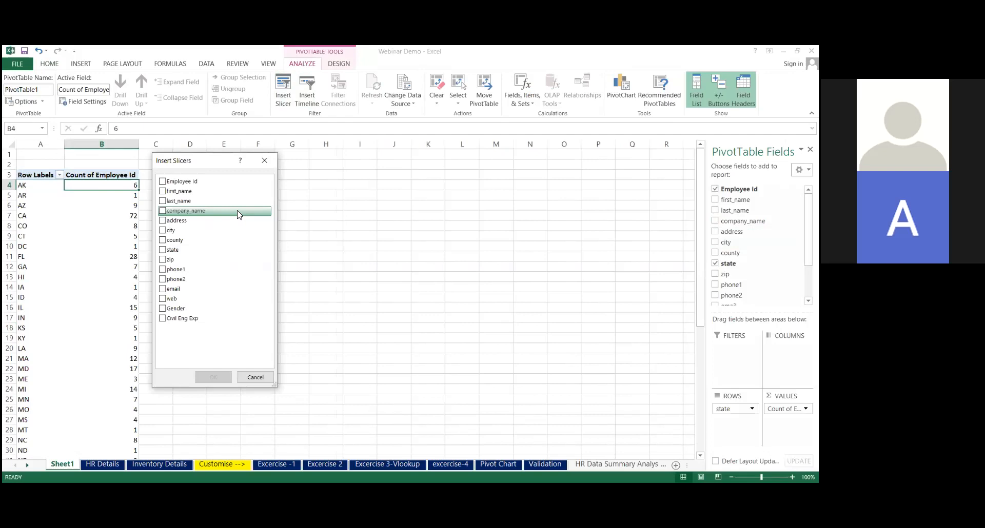
pyautogui.click(163, 319)
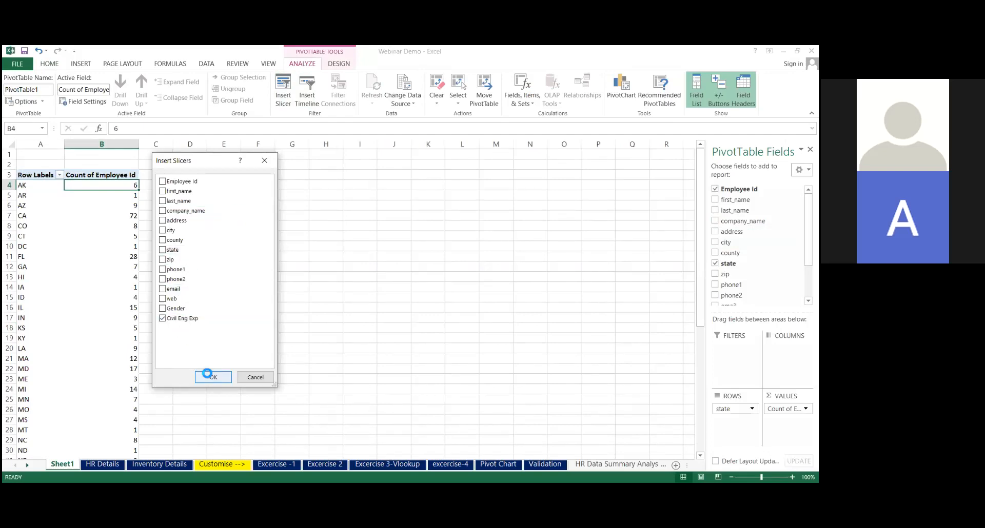
pyautogui.moveTo(355, 245); pyautogui.dragTo(362, 177)
pyautogui.moveTo(411, 235); pyautogui.dragTo(415, 270)
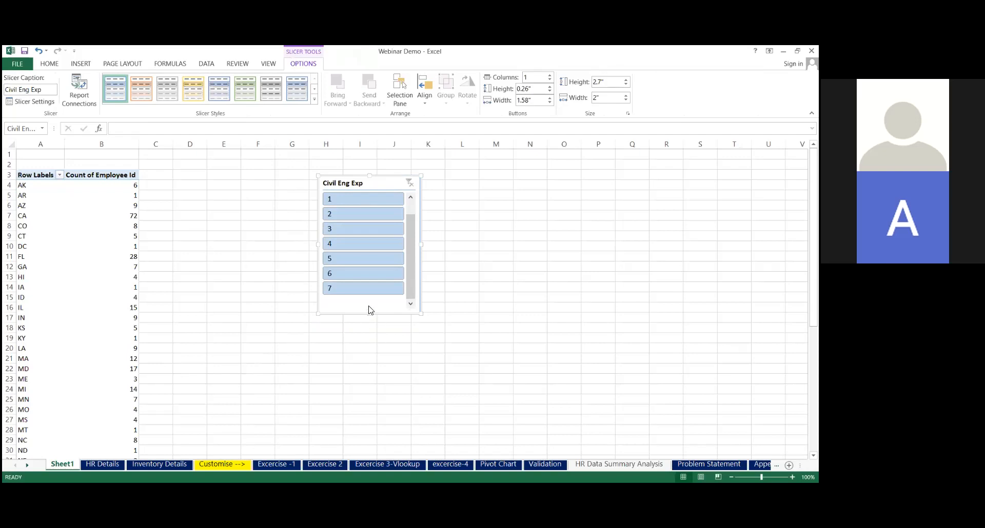
# Filter the pivot table to a Civil Eng Exp of 7 and examine the list of remaining states
pyautogui.click(367, 288)
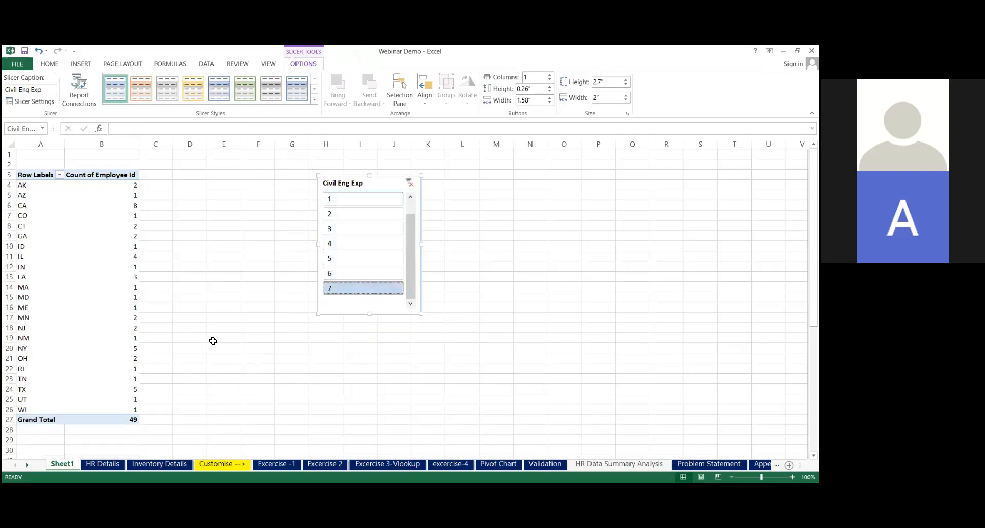
pyautogui.click(35, 187)
pyautogui.hotkey('ctrl', 'shift', 'Down')
pyautogui.hotkey('shift', 'Up')
pyautogui.hotkey('shift', 'Up')
pyautogui.hotkey('shift', 'Down')
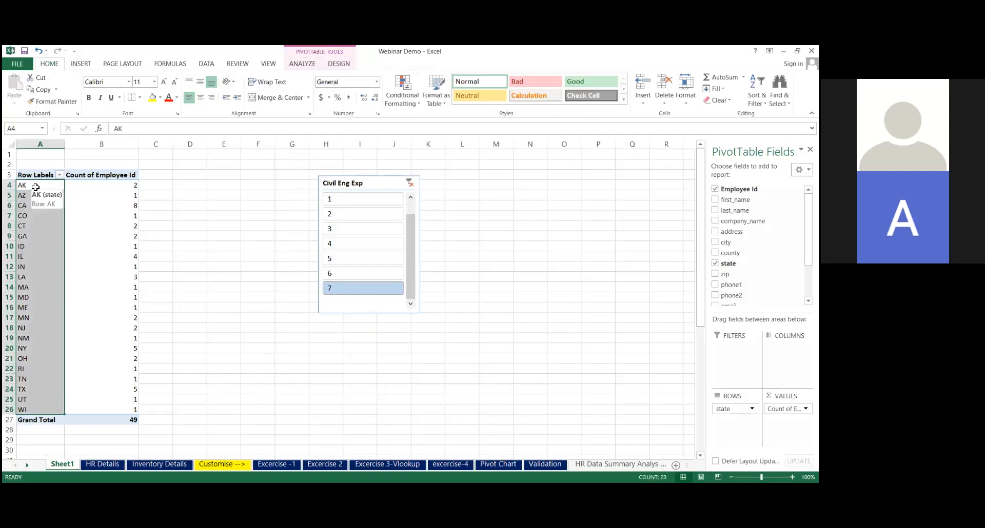
pyautogui.press('Up')
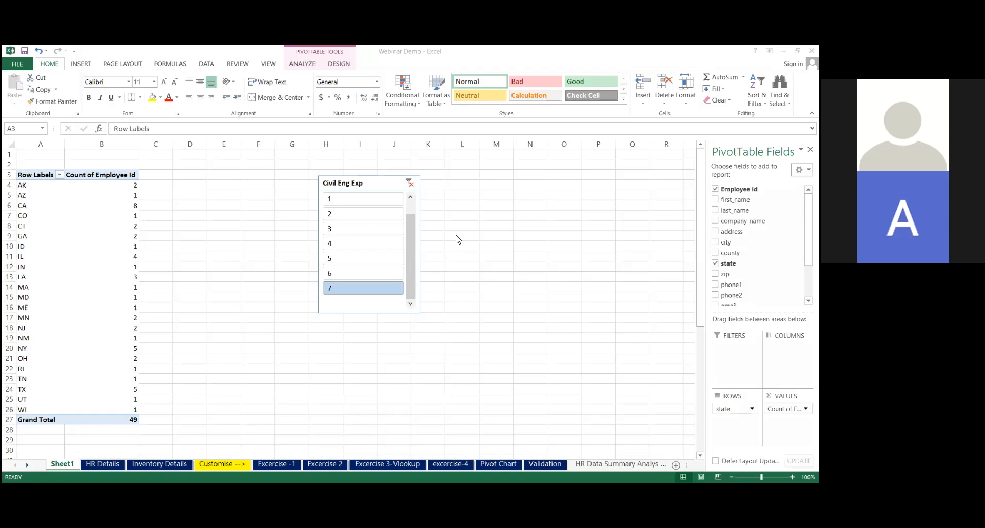
# Examine the COUNTIF duplicate checks on the Excercise 2 sheet and the VLOOKUP formula for E009 on Excercise 3-Vlookup
pyautogui.click(315, 463)
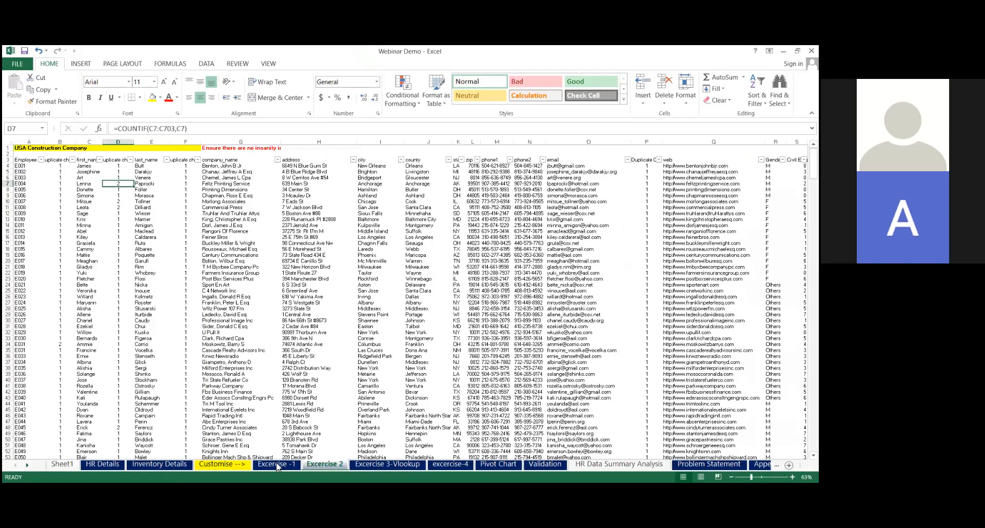
pyautogui.click(61, 166)
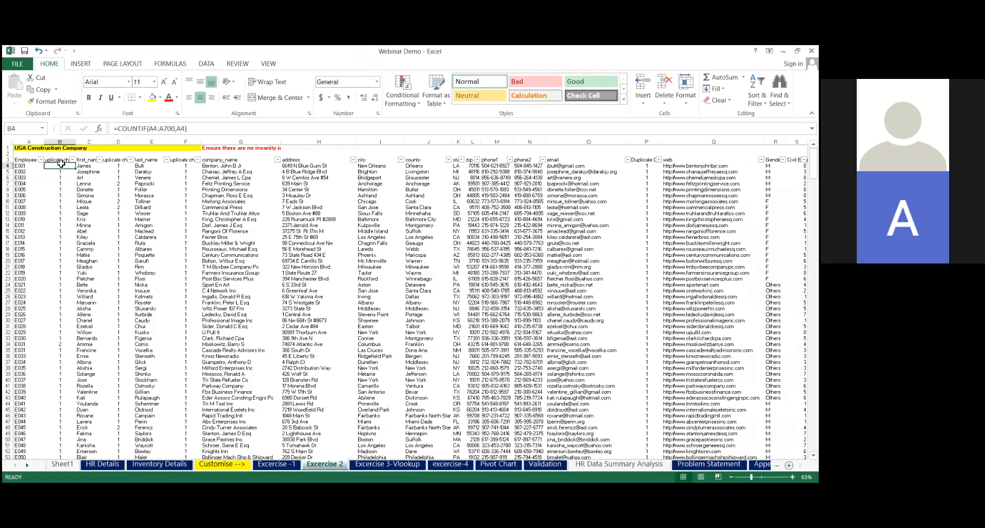
pyautogui.click(56, 245)
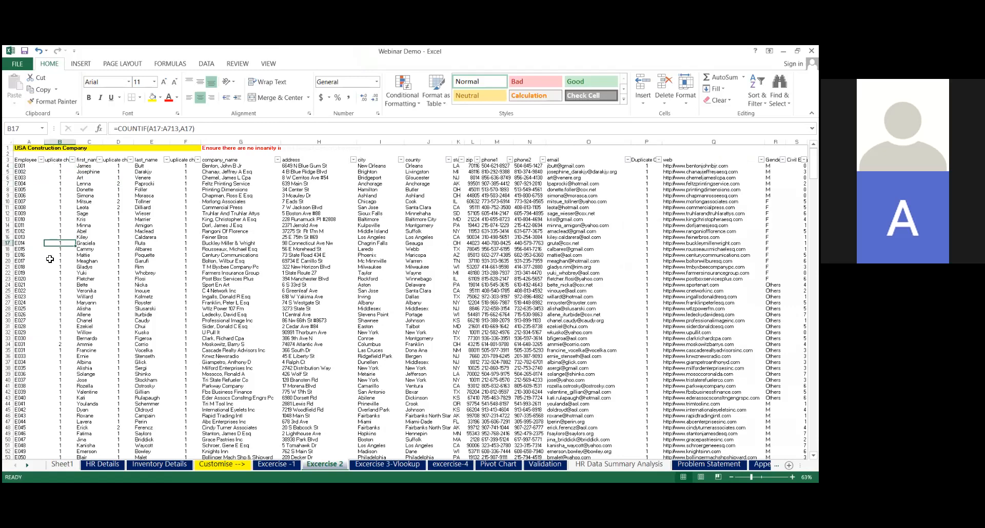
pyautogui.click(413, 465)
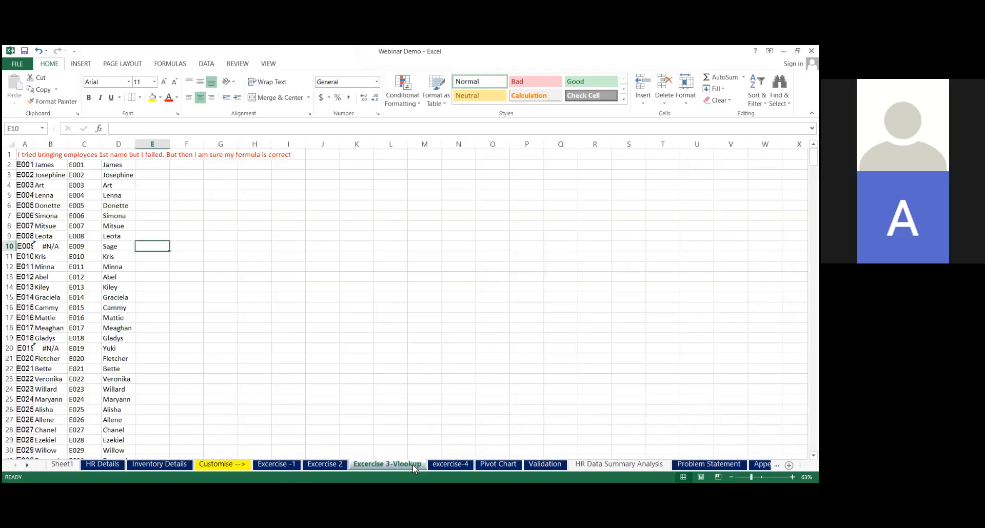
pyautogui.click(55, 248)
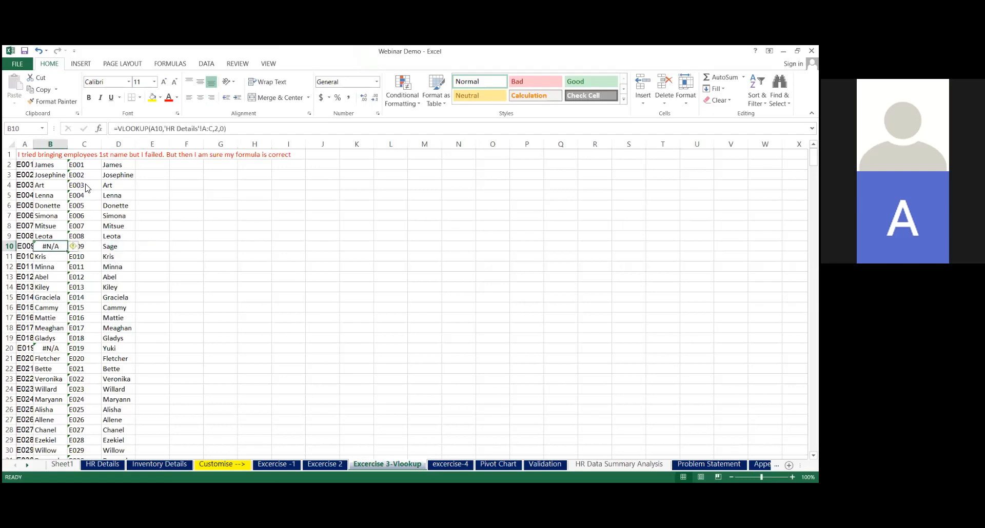
# Clear the employee IDs from column C on the Excercise 3-Vlookup sheet
pyautogui.click(81, 165)
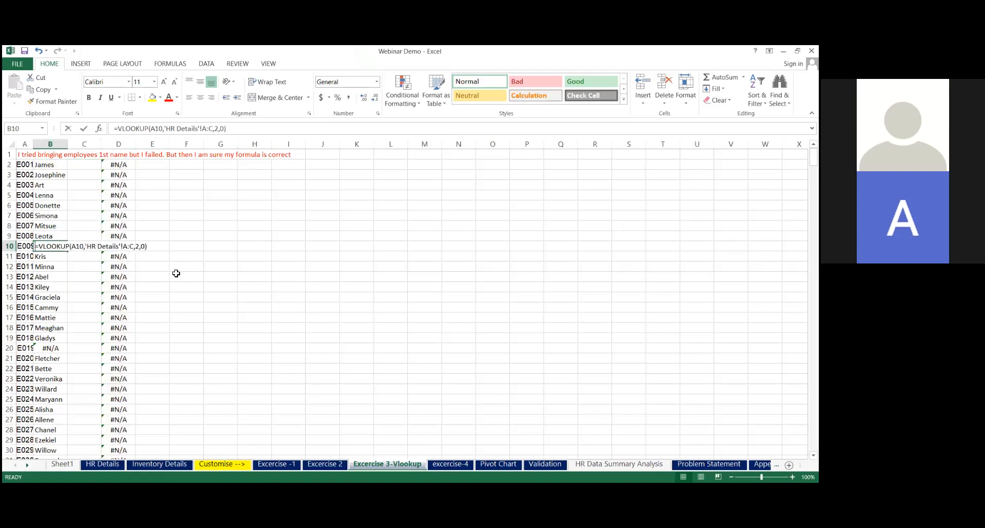
pyautogui.write('=')
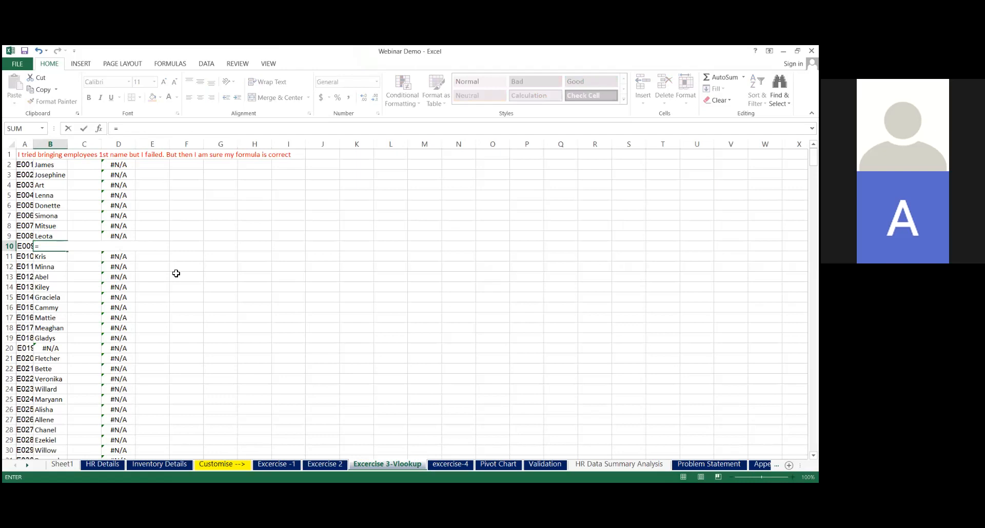
pyautogui.press('Escape')
pyautogui.press('Right')
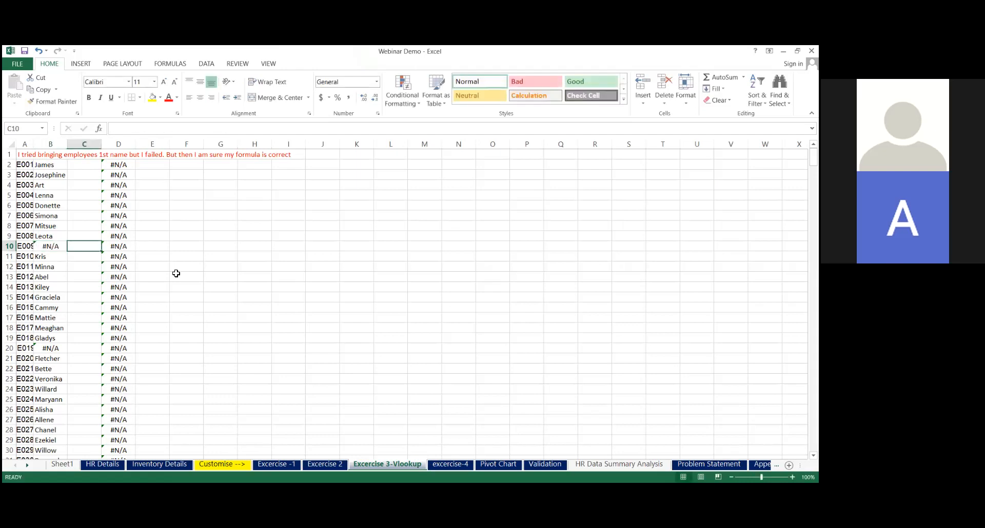
# Enter =TRIM(A10) in C10 to strip the extra spaces from the E009 ID
pyautogui.write('=')
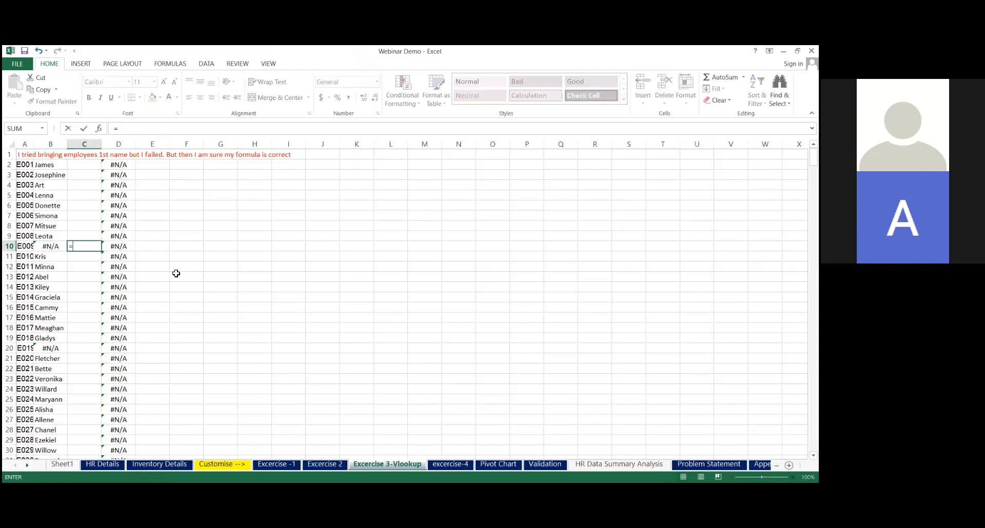
pyautogui.write('TRIM(')
pyautogui.click(24, 247)
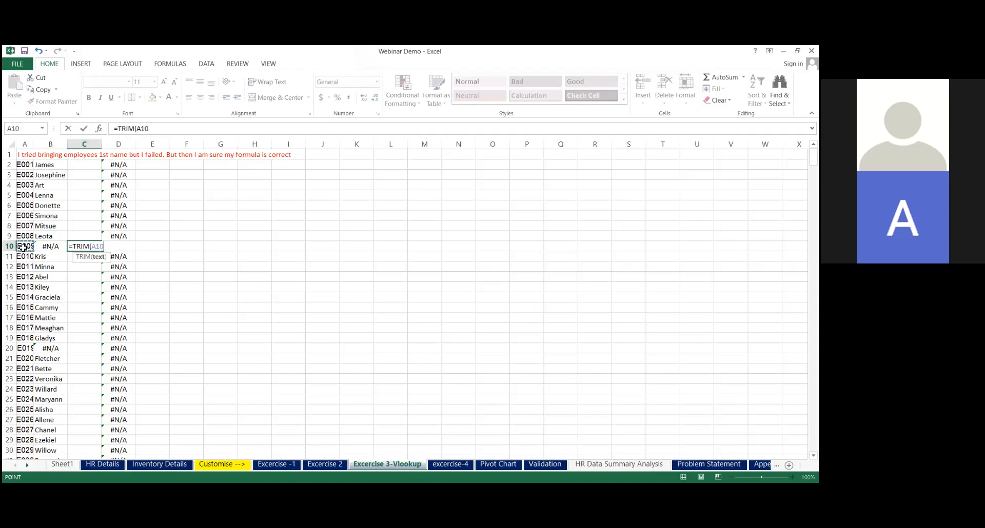
pyautogui.press('Return')
# Replace A10 with the trimmed ID from C10 pasted as values only, and clear the helper formula in C10
pyautogui.click(89, 246)
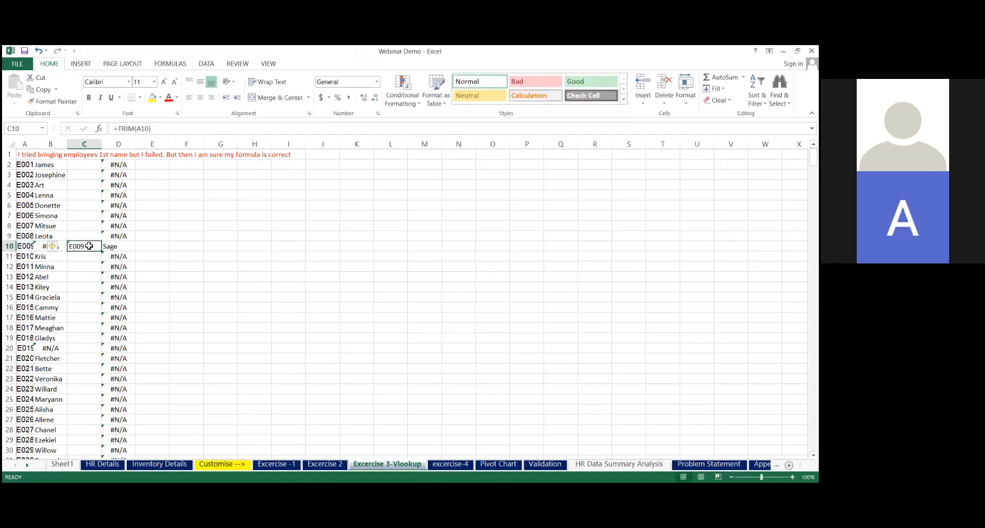
pyautogui.hotkey('ctrl', 'c')
pyautogui.click(25, 246)
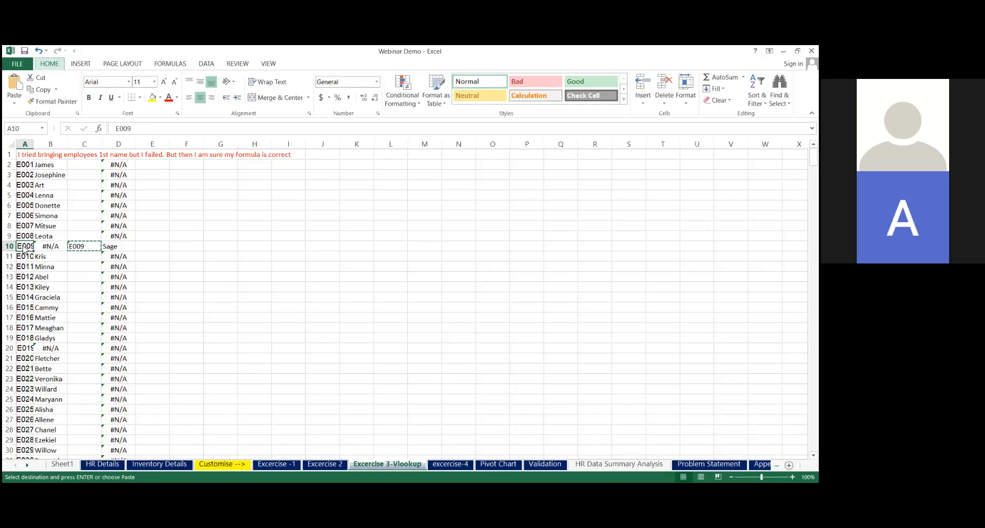
pyautogui.hotkey('ctrl', 'alt', 'v')
pyautogui.press('v')
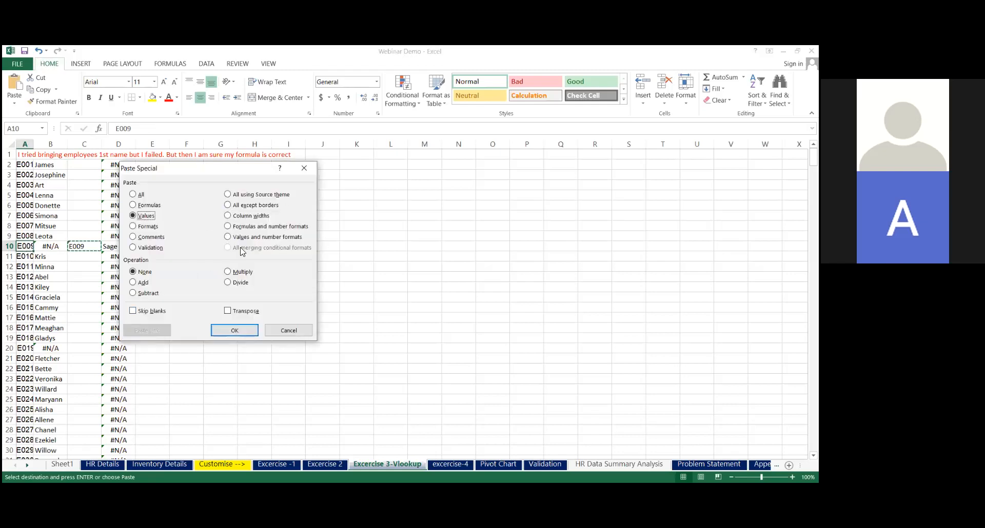
pyautogui.click(248, 332)
pyautogui.click(88, 248)
pyautogui.press('Escape')
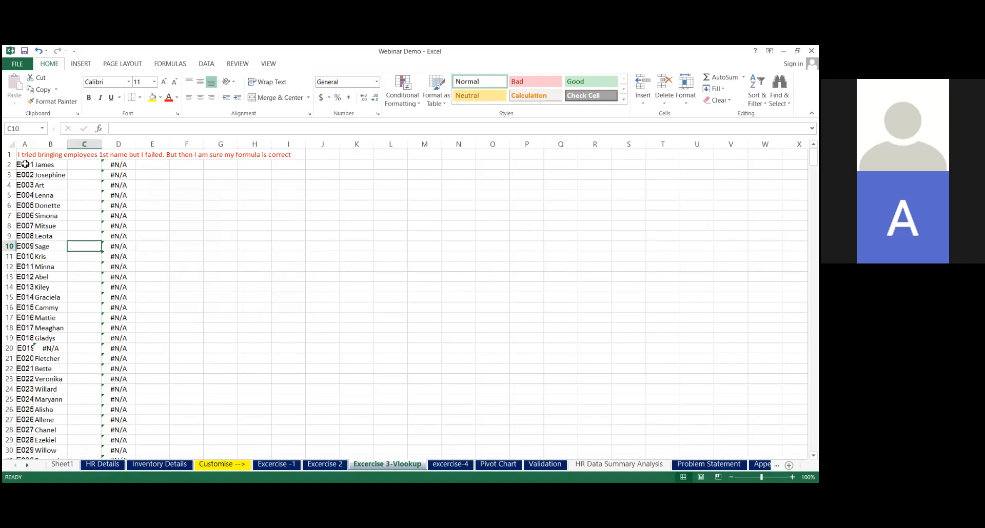
pyautogui.click(25, 164)
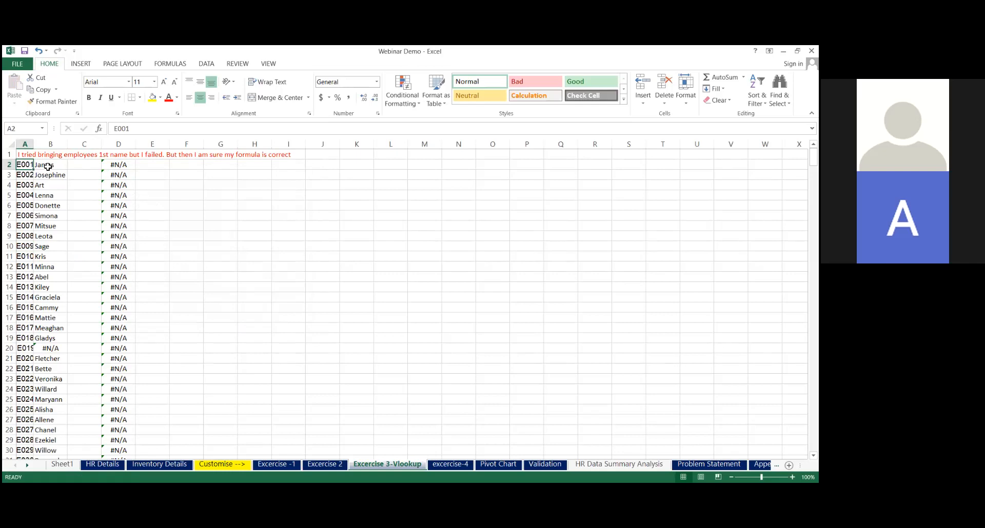
pyautogui.click(48, 166)
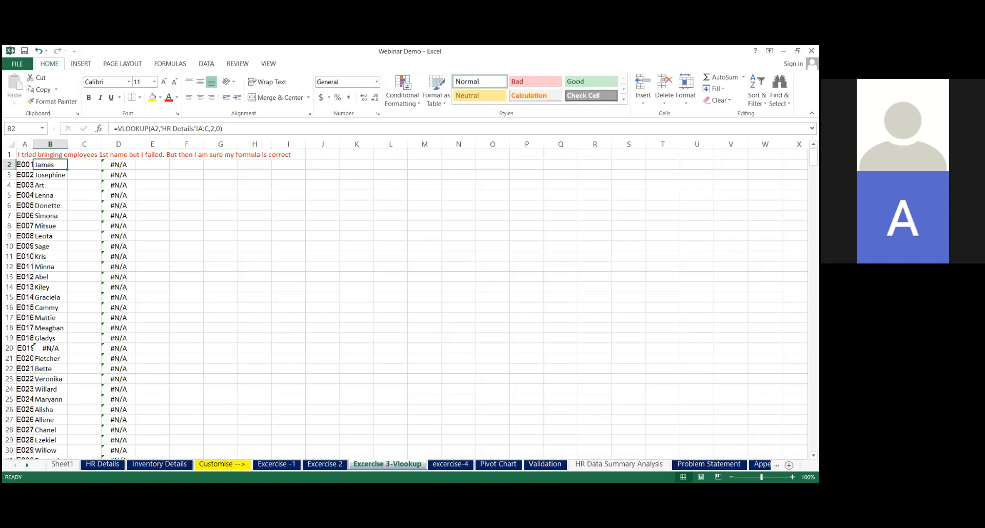
pyautogui.hotkey('alt', 'Tab')
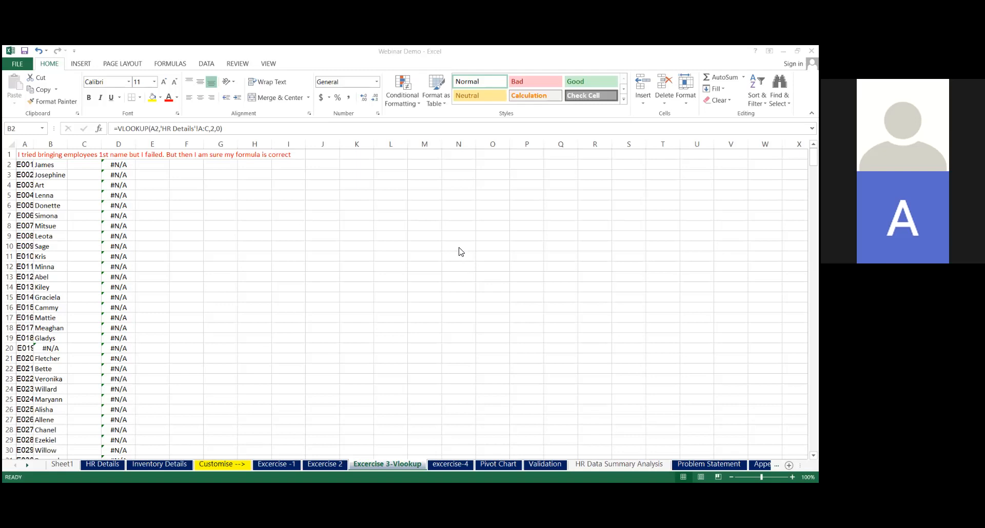
# Fill J6 with yellow, J7 with light blue and J8 with light orange
pyautogui.click(319, 204)
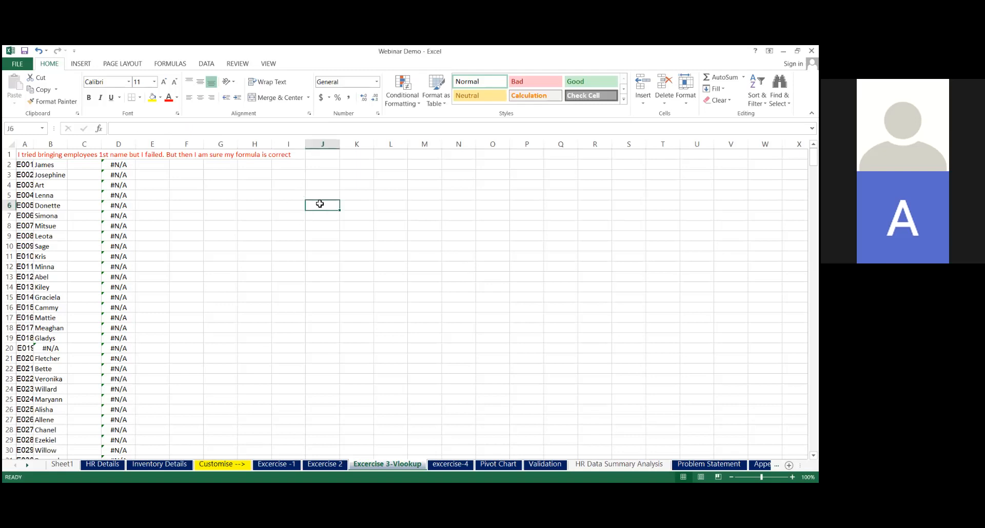
pyautogui.click(149, 101)
pyautogui.press('Return')
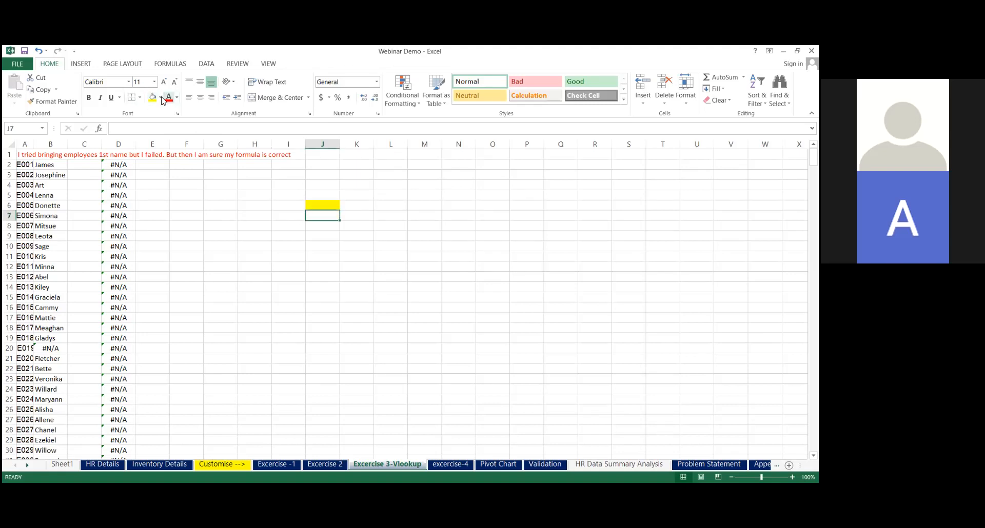
pyautogui.click(160, 98)
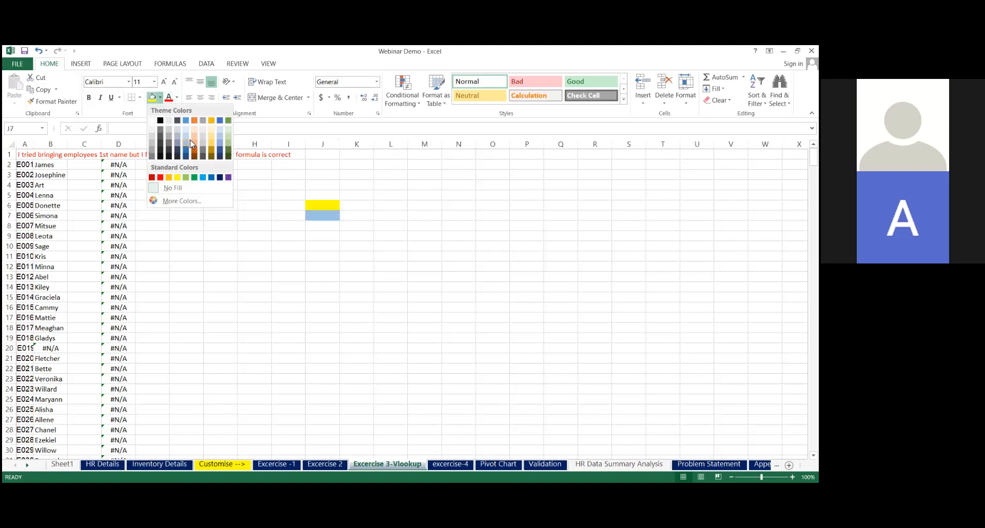
pyautogui.click(190, 139)
pyautogui.click(321, 226)
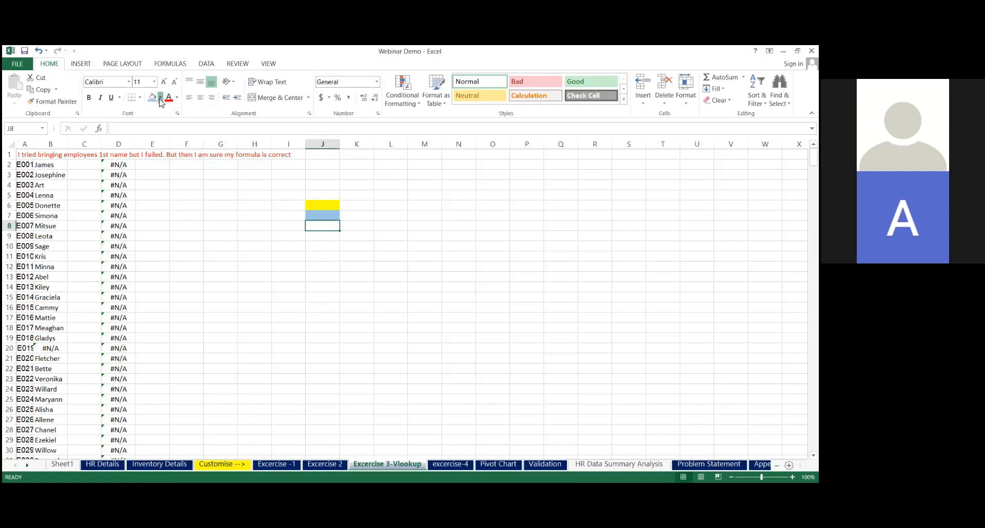
pyautogui.click(160, 98)
pyautogui.click(192, 140)
# Copy the coloured cells J6:J8 to K5:K7
pyautogui.click(339, 208)
pyautogui.hotkey('shift', 'Down')
pyautogui.hotkey('shift', 'Down')
pyautogui.hotkey('shift', 'Down')
pyautogui.hotkey('shift', 'Up')
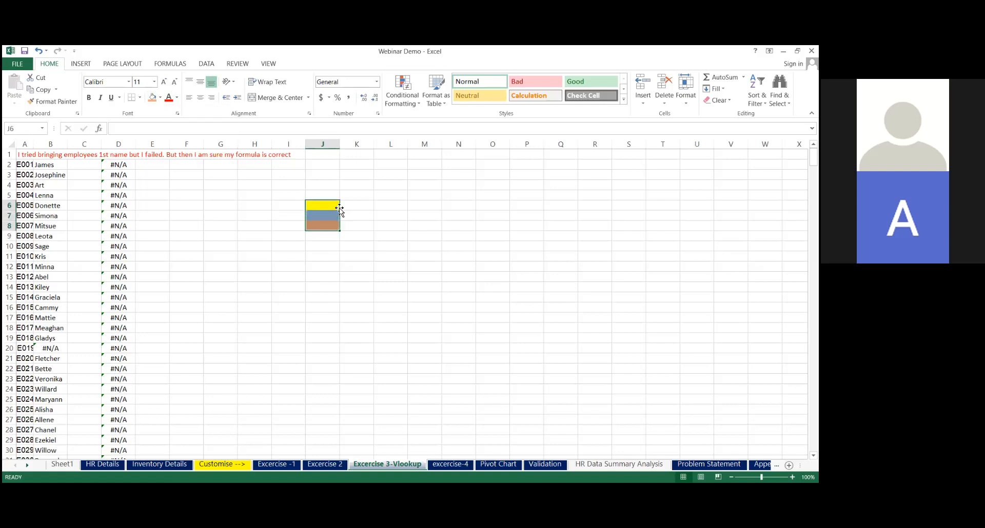
pyautogui.hotkey('ctrl', 'c')
pyautogui.press('Up')
pyautogui.press('Right')
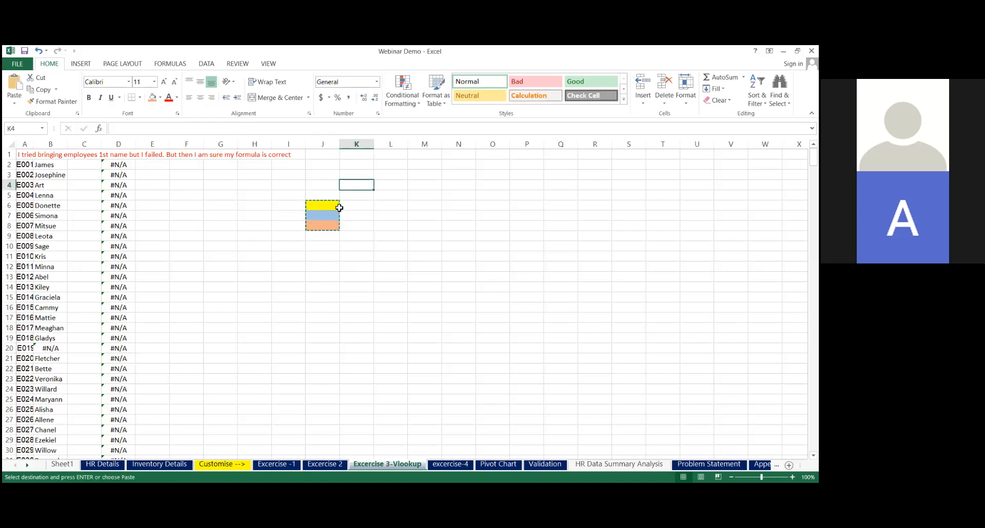
pyautogui.press('Return')
# Fill K8 with light green
pyautogui.click(359, 227)
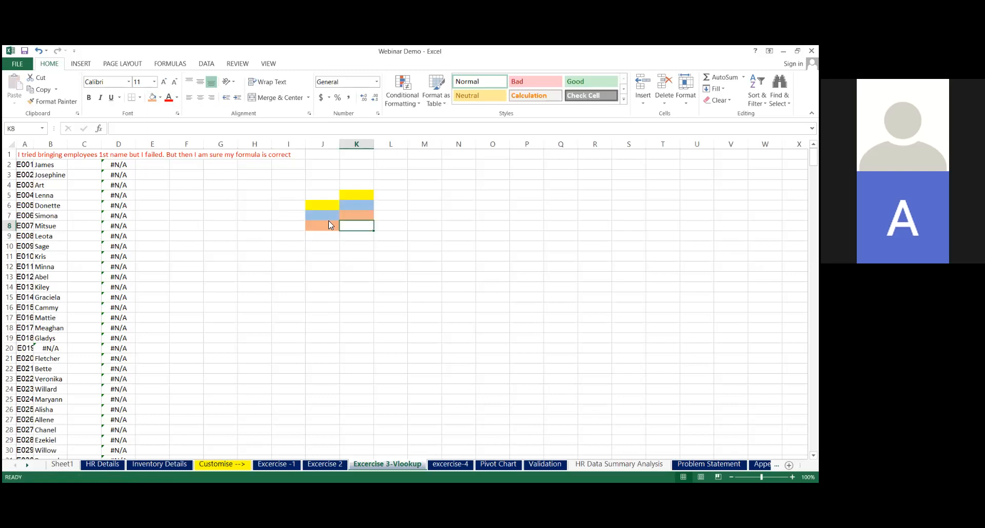
pyautogui.click(160, 97)
pyautogui.click(325, 206)
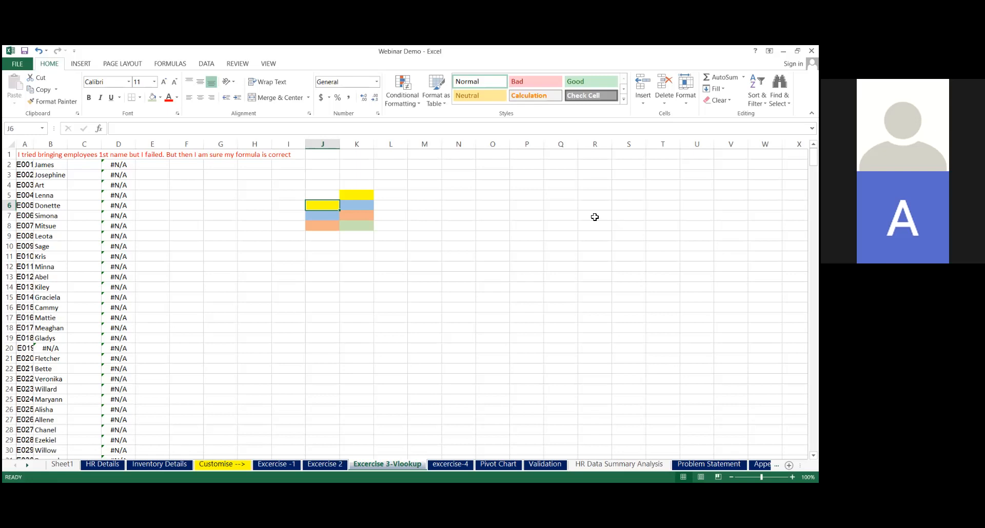
# Insert a blank column at column F
pyautogui.hotkey('ctrl', 'n')
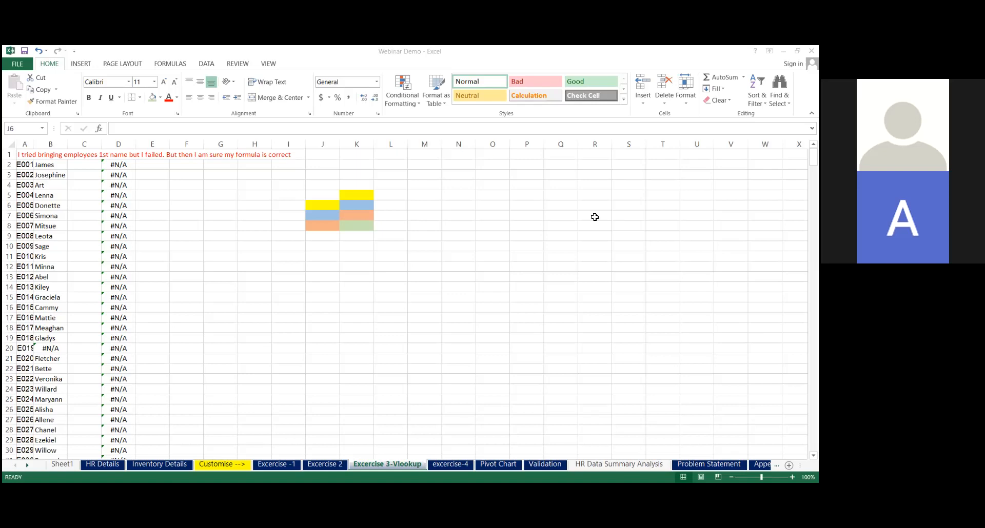
pyautogui.click(190, 144)
pyautogui.rightClick(189, 144)
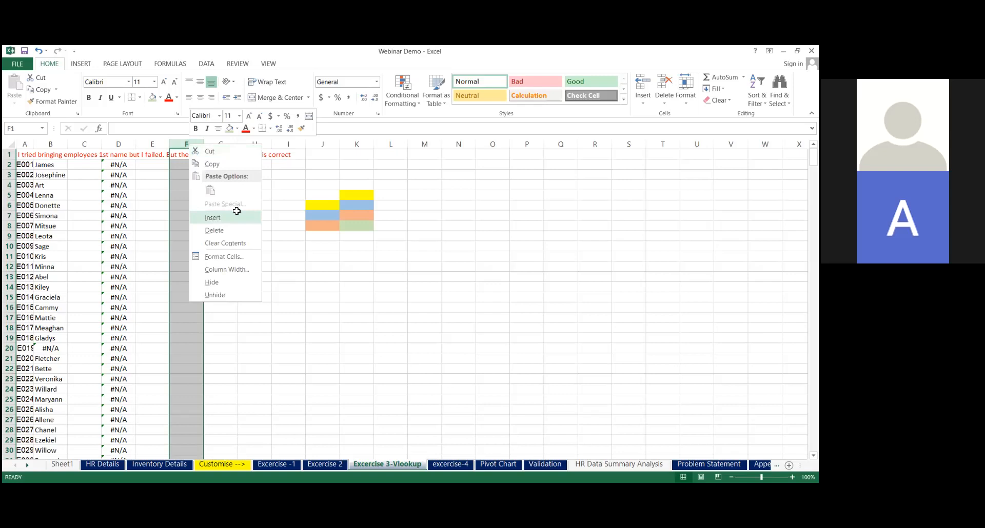
pyautogui.click(235, 216)
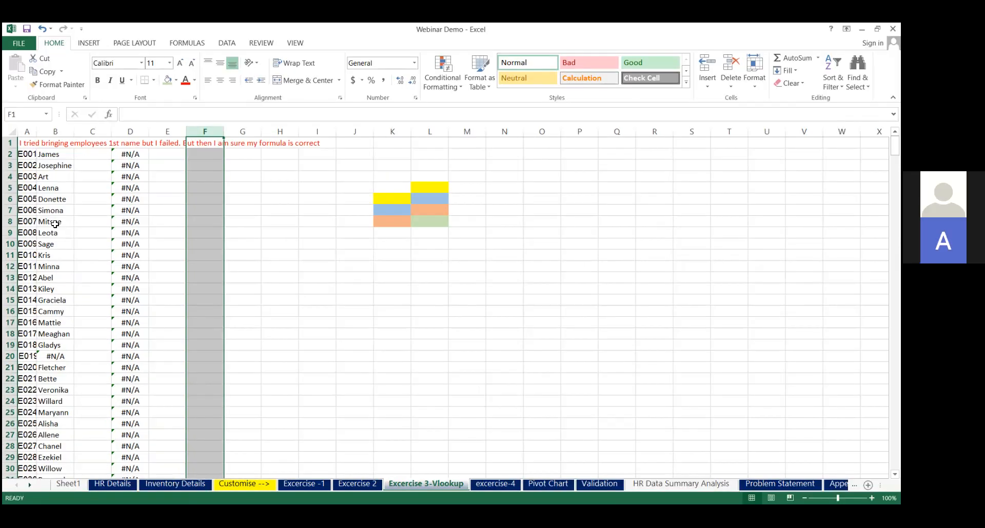
pyautogui.click(11, 176)
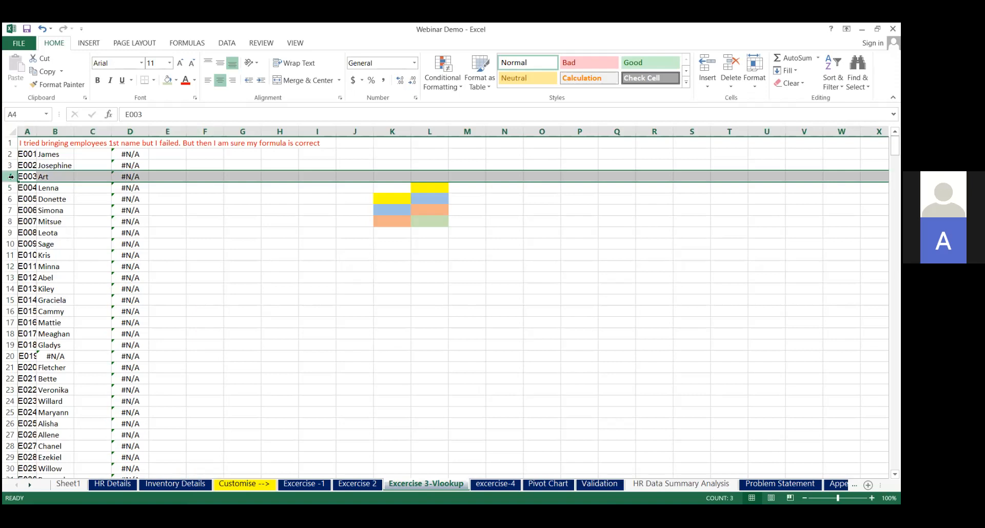
pyautogui.rightClick(11, 176)
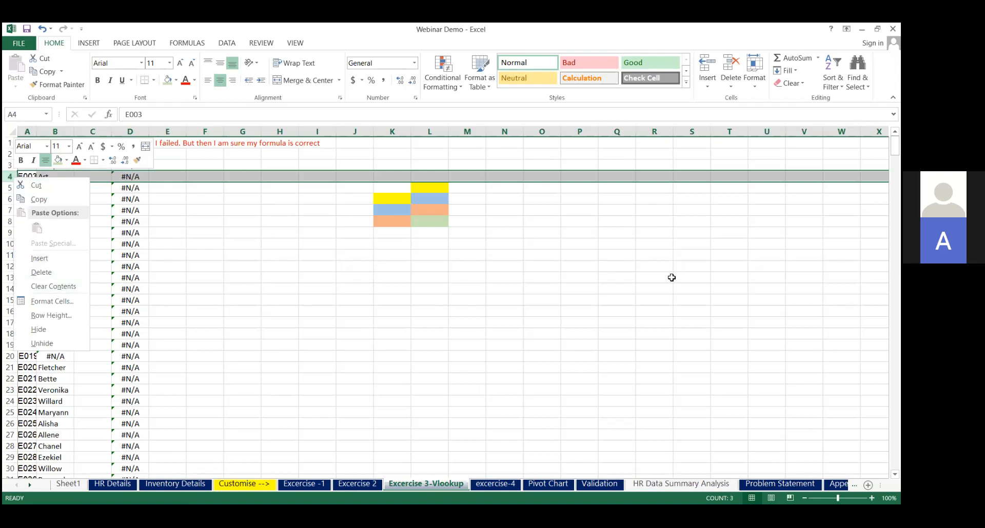
pyautogui.press('Escape')
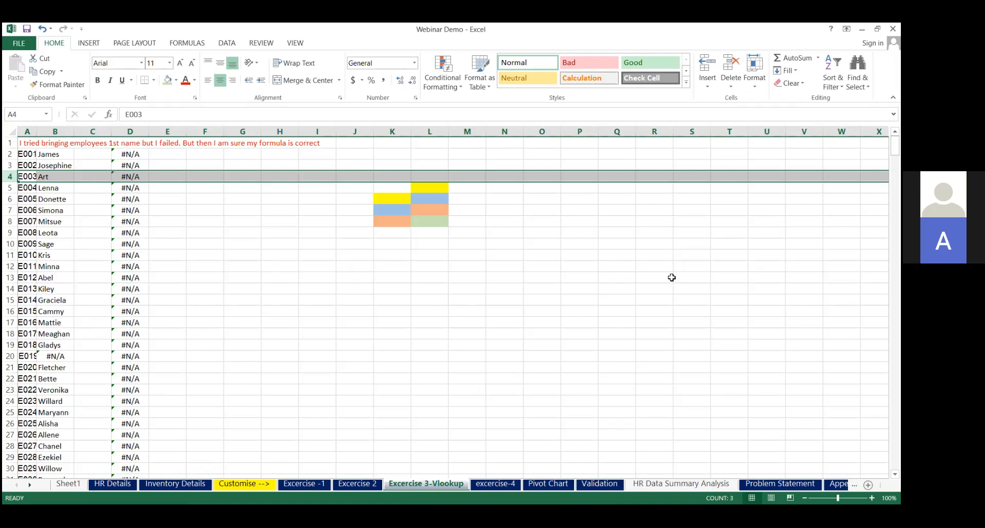
pyautogui.hotkey('alt', 'Tab')
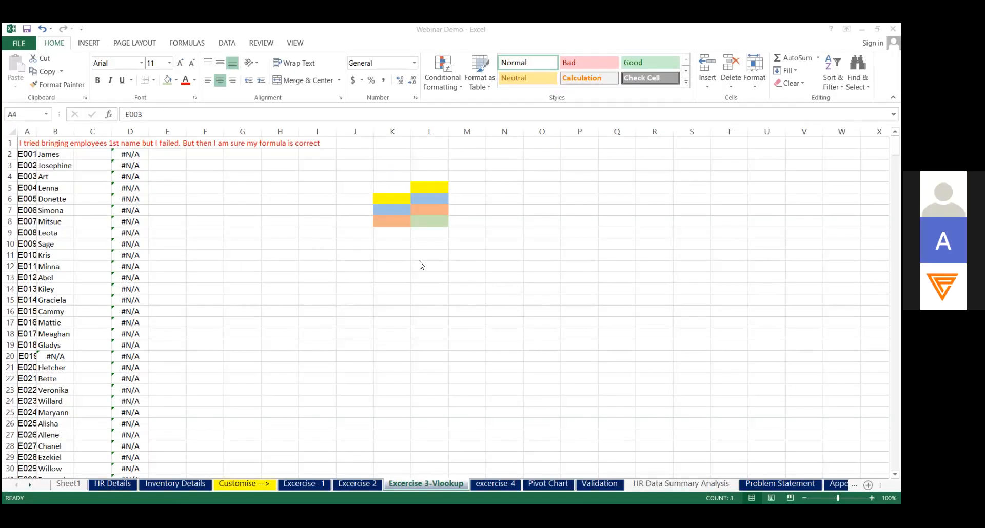
# Ignore the value-not-available error flagged on the VLOOKUP in D2
pyautogui.click(139, 155)
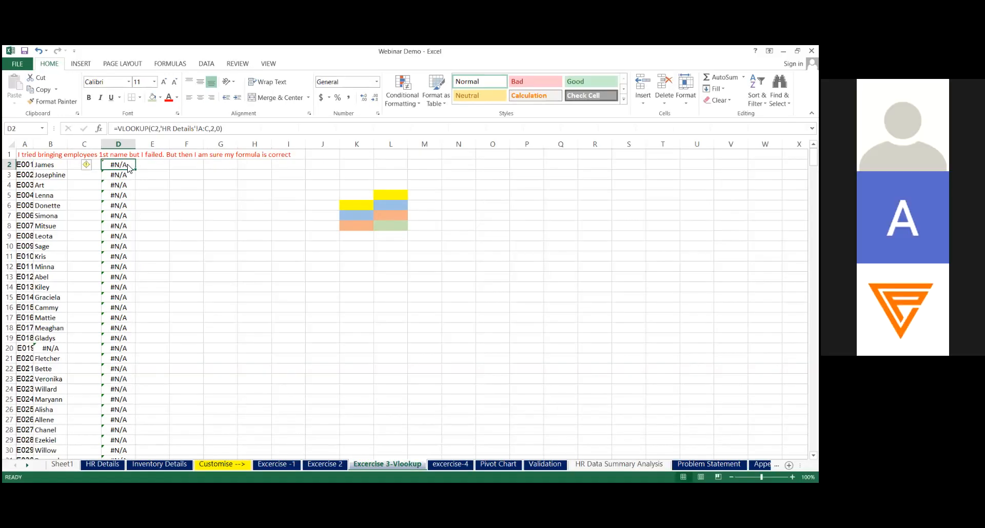
pyautogui.click(99, 169)
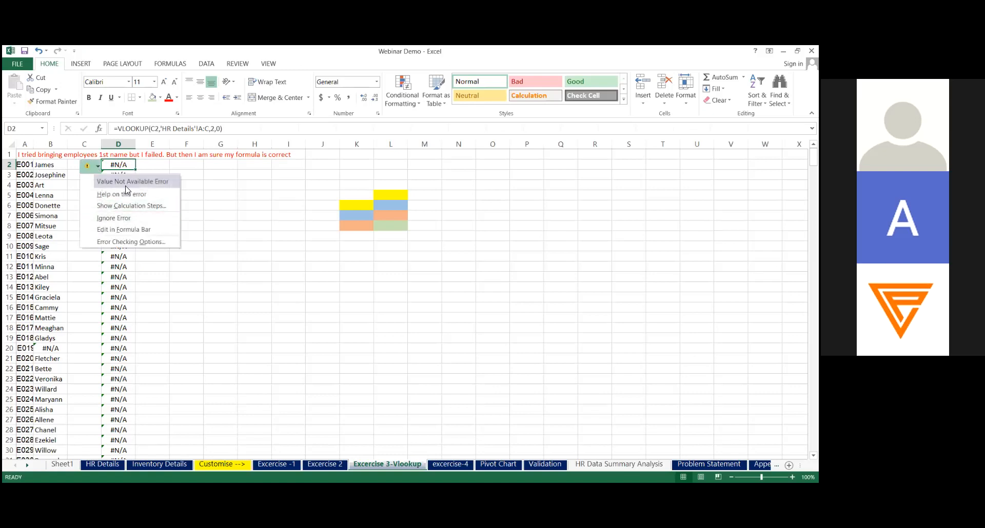
pyautogui.click(120, 220)
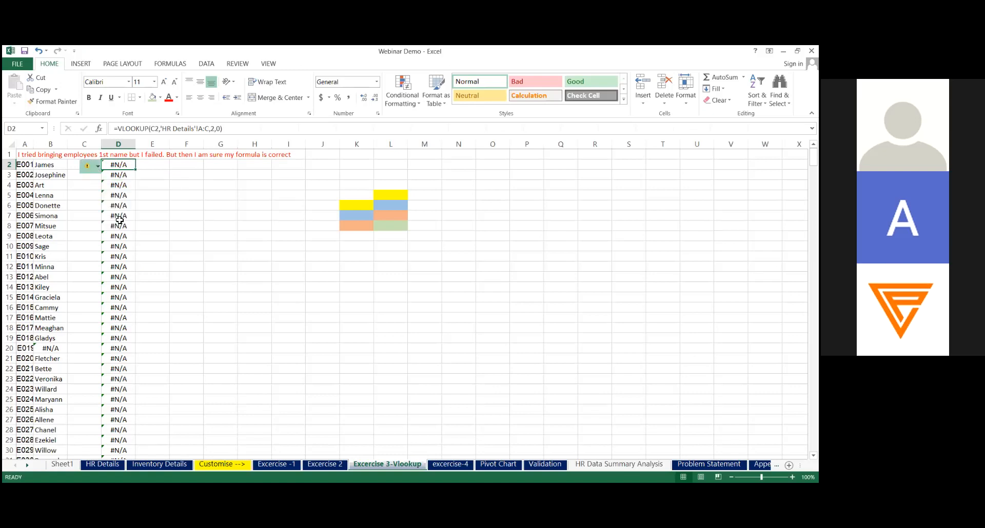
pyautogui.click(160, 156)
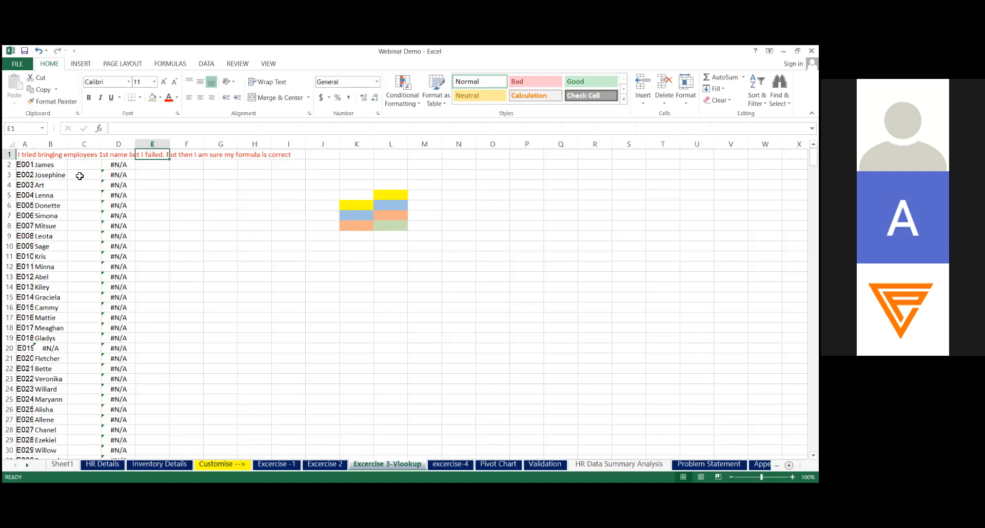
pyautogui.click(117, 165)
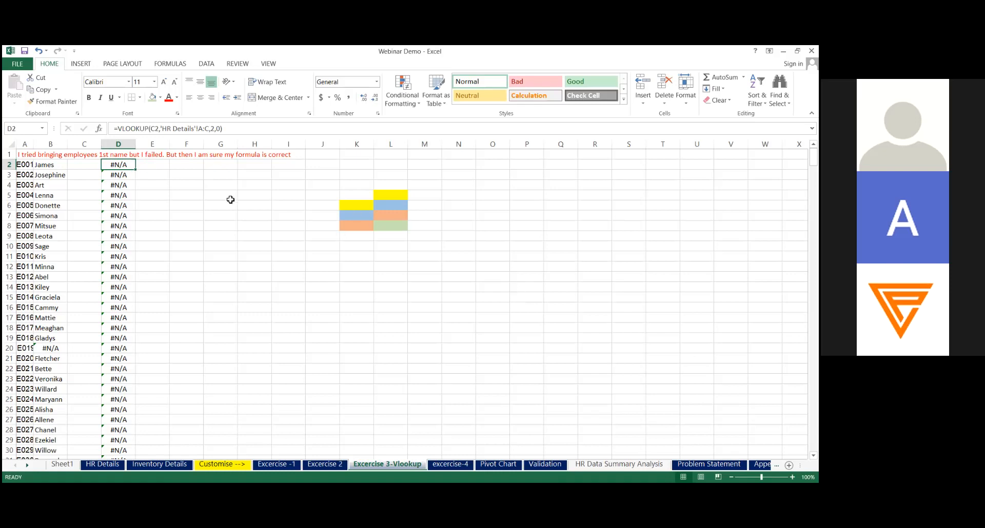
# Ignore the value-not-available error flagged on the VLOOKUP for E019 in B20
pyautogui.click(47, 348)
pyautogui.moveTo(89, 353)
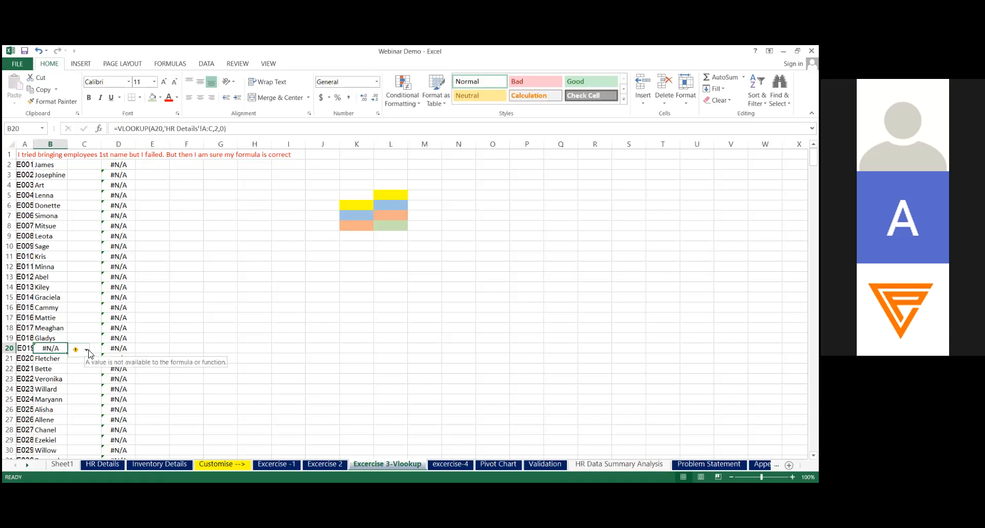
pyautogui.click(88, 352)
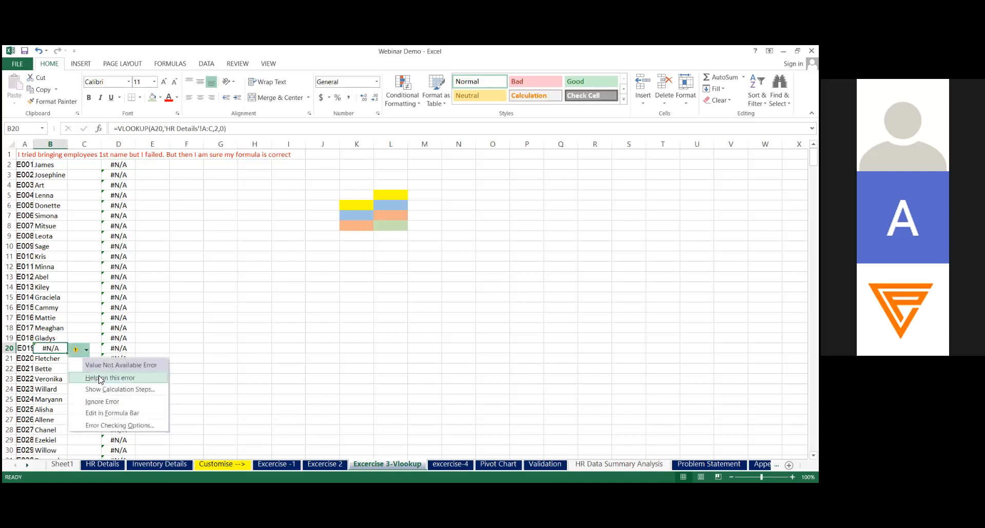
pyautogui.click(109, 403)
pyautogui.click(90, 348)
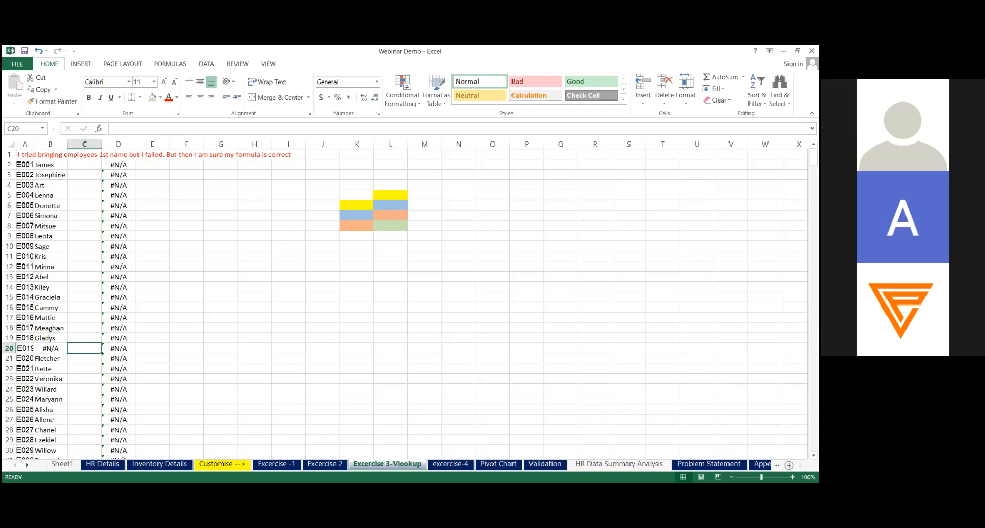
pyautogui.hotkey('alt', 'Tab')
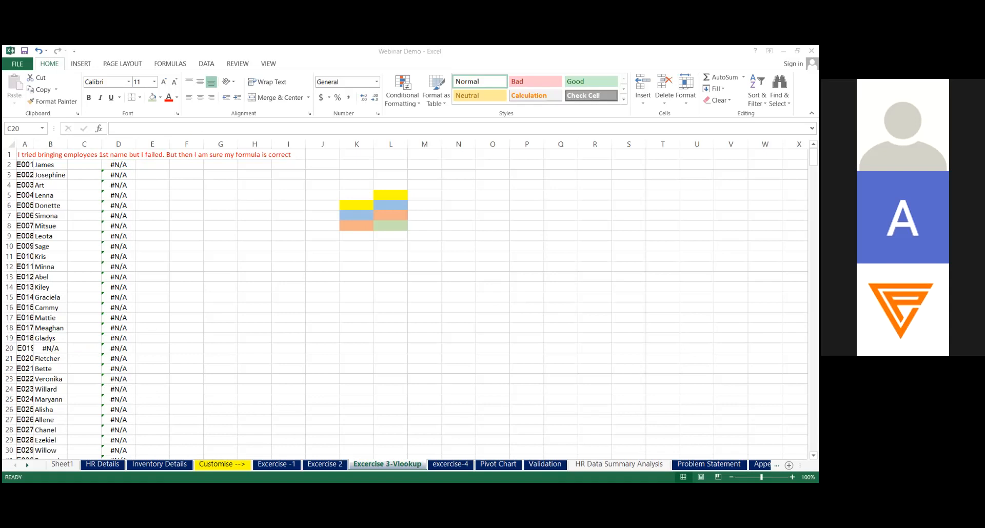